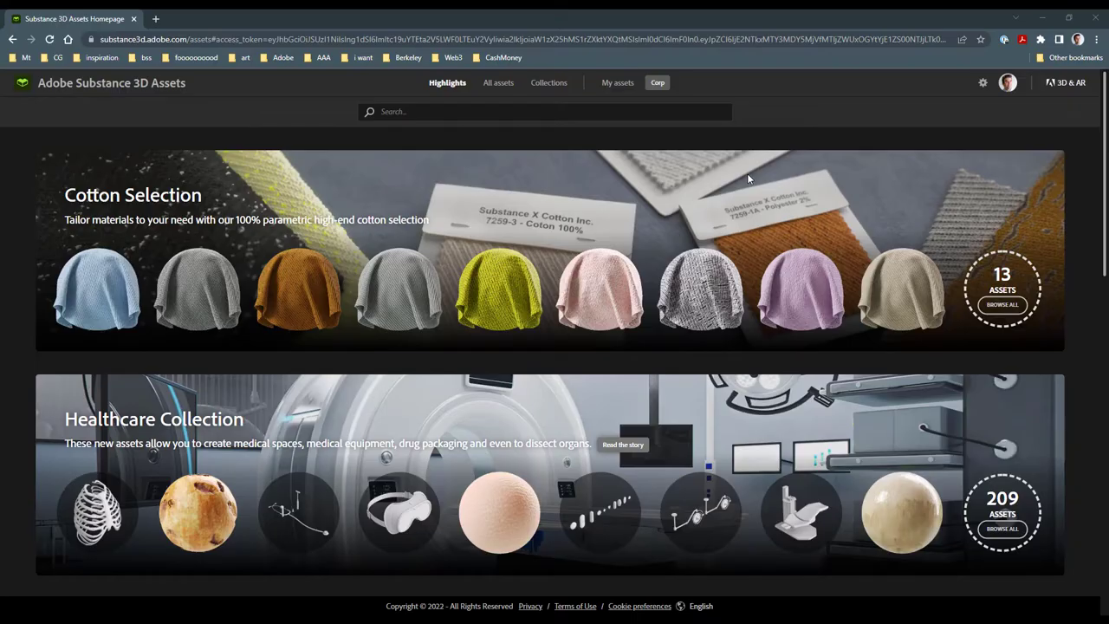
Step: Search the Substance 3D asset library for "shoe" and open the Sport Shoes Soccer model
{"action": "scroll", "coordinate": [749, 178], "scroll_direction": "down", "scroll_amount": 5}
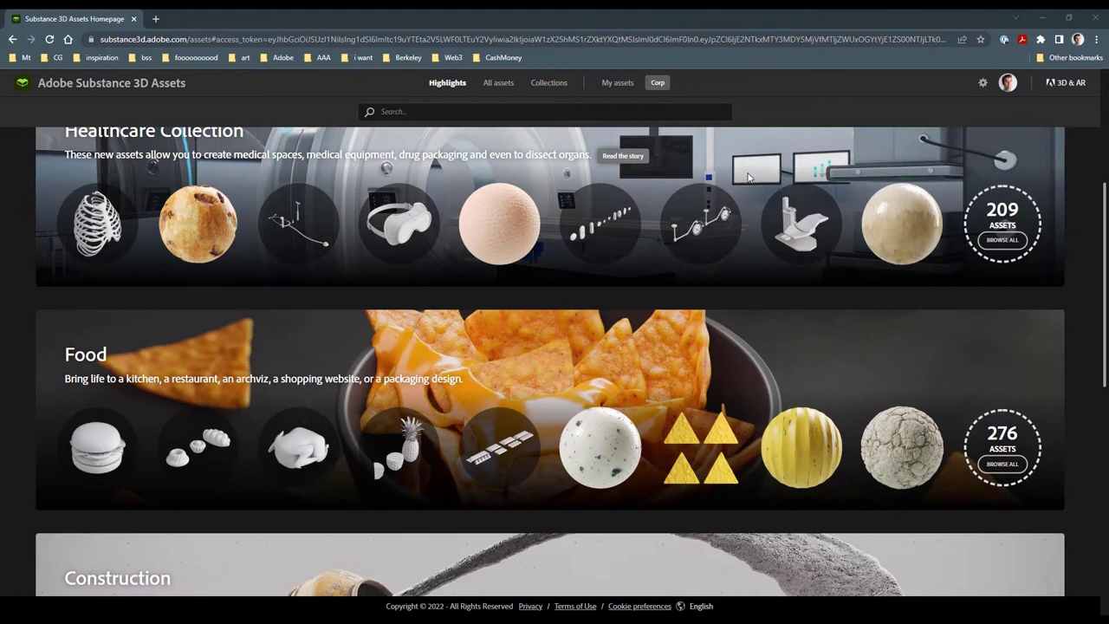
{"action": "scroll", "coordinate": [749, 177], "scroll_direction": "down", "scroll_amount": 5}
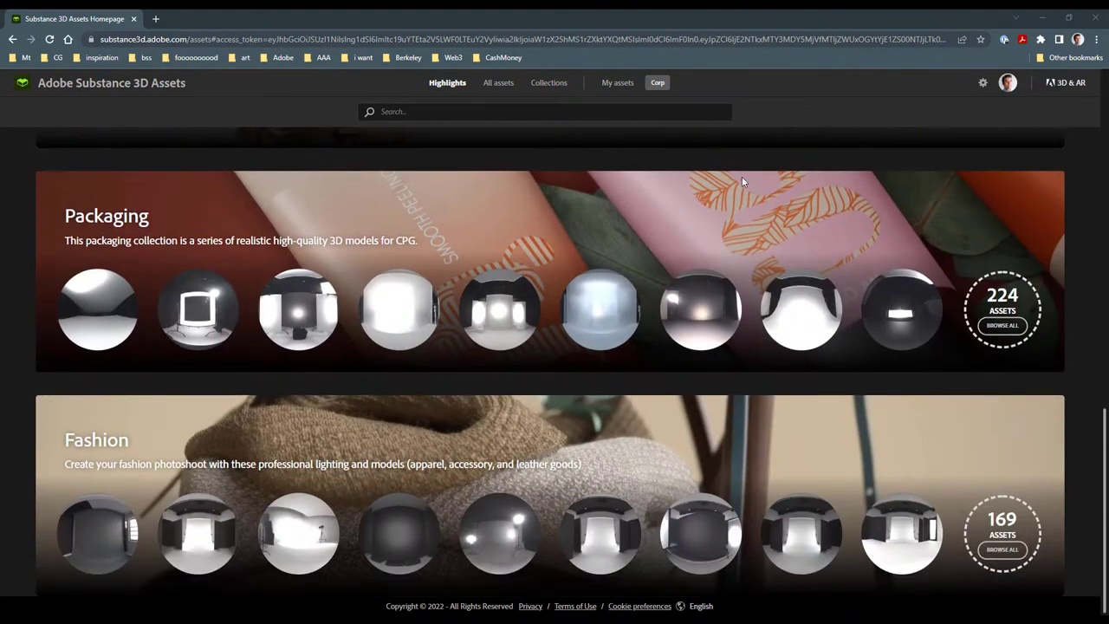
{"action": "left_click", "coordinate": [488, 111]}
{"action": "type", "text": "shoe"}
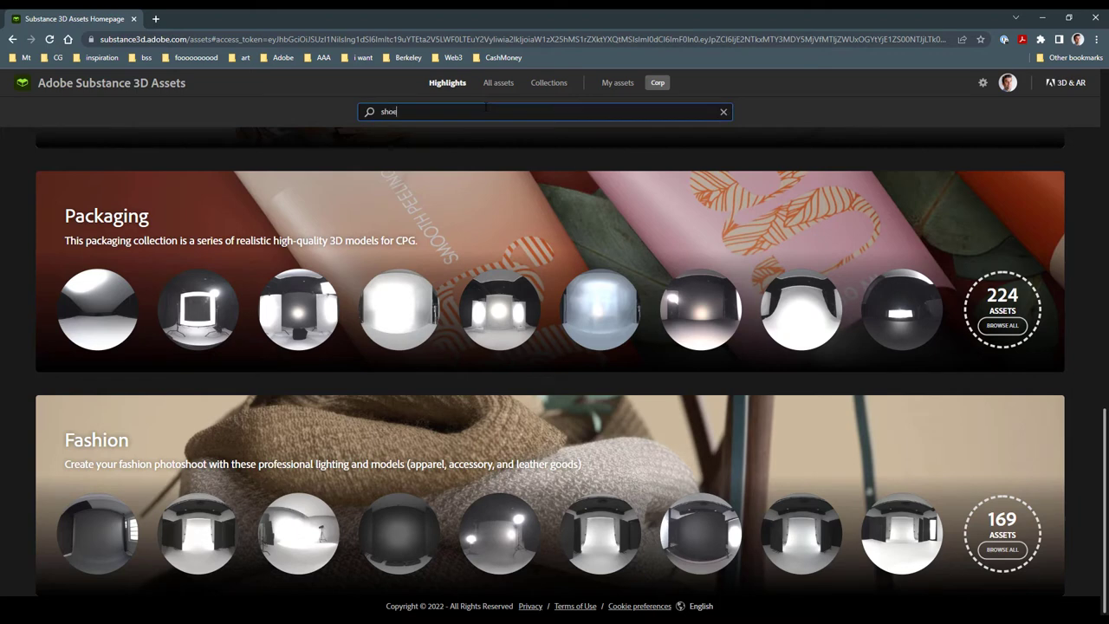
{"action": "key", "text": "Return"}
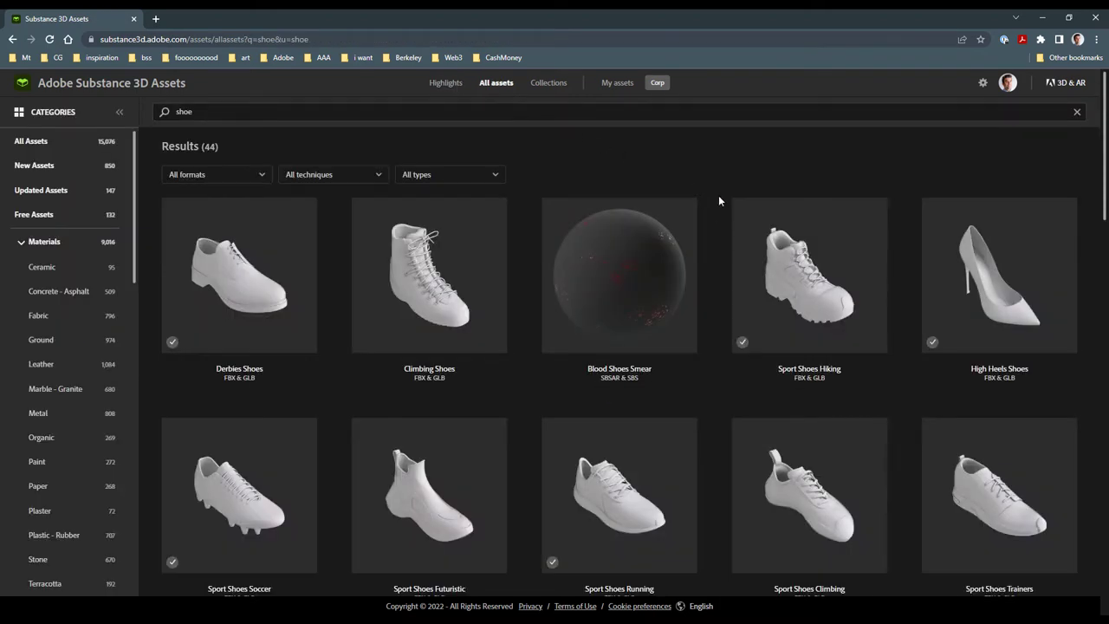
{"action": "scroll", "coordinate": [718, 200], "scroll_direction": "down", "scroll_amount": 2}
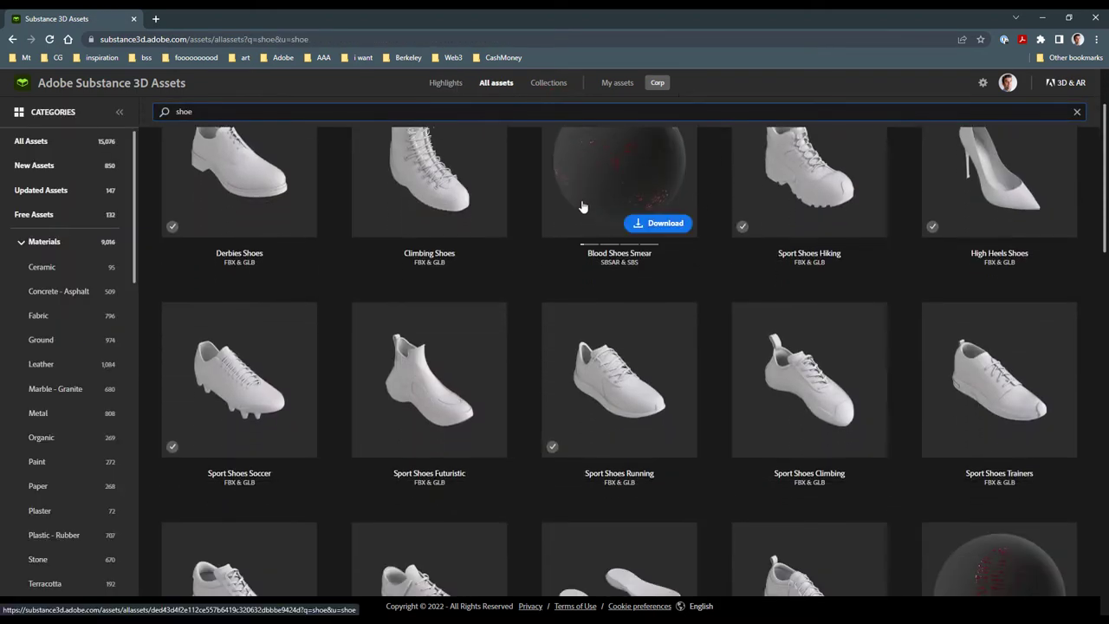
{"action": "left_click", "coordinate": [235, 398]}
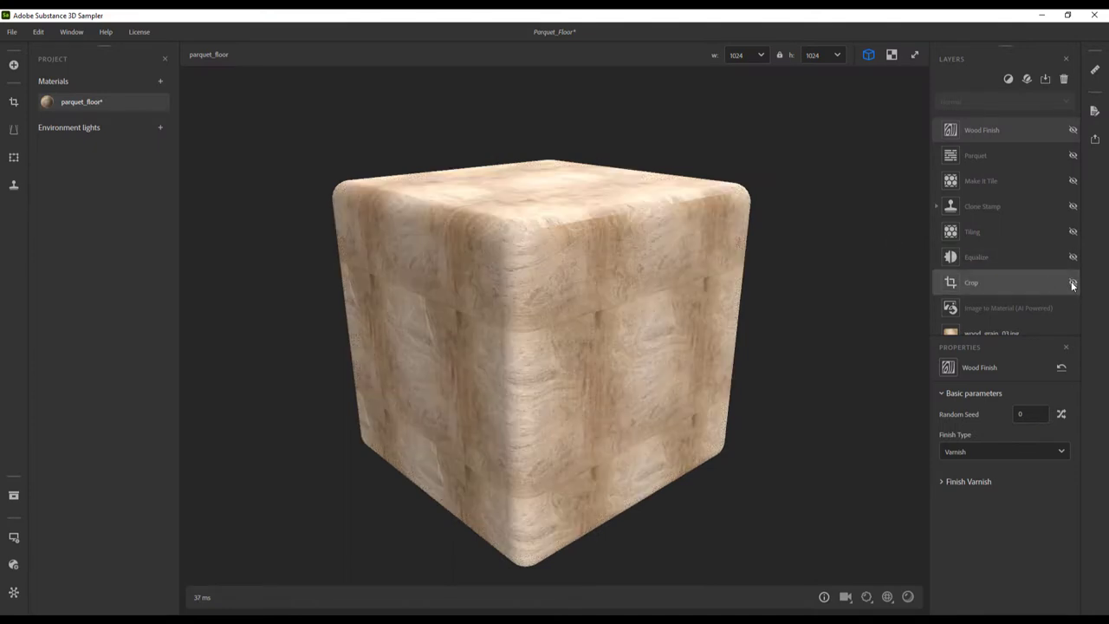
Step: In Substance 3D Sampler, reveal the parquet floor layers in order from Tiling, Clone Stamp, Make It Tile and Parquet up to Wood Finish
{"action": "left_click", "coordinate": [1073, 231]}
{"action": "left_click", "coordinate": [1073, 206]}
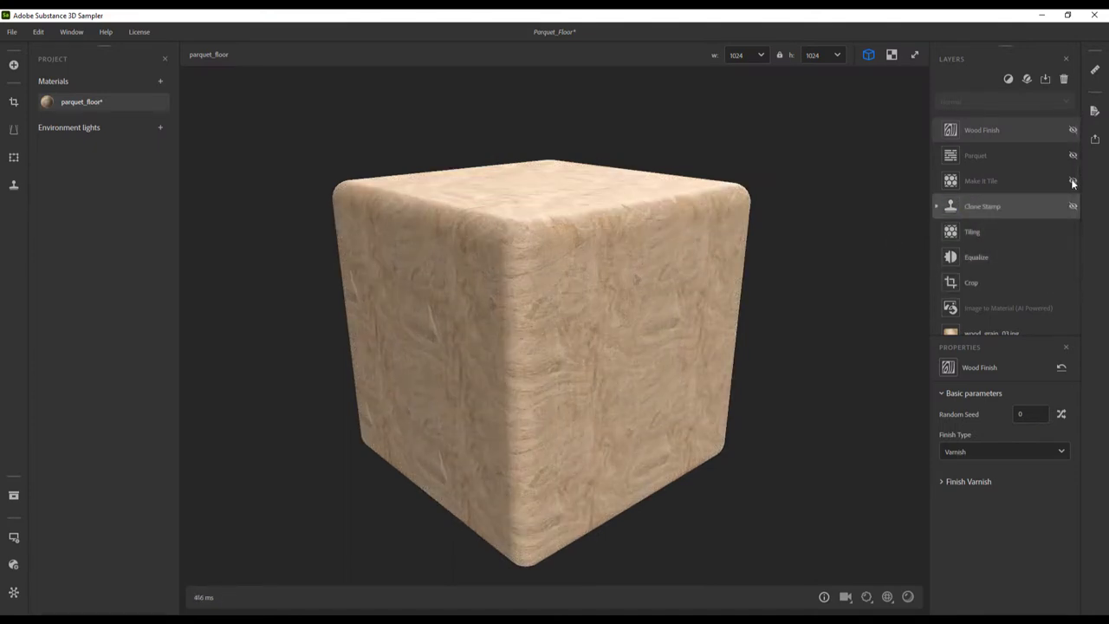
{"action": "left_click", "coordinate": [1073, 181]}
{"action": "left_click", "coordinate": [1073, 155]}
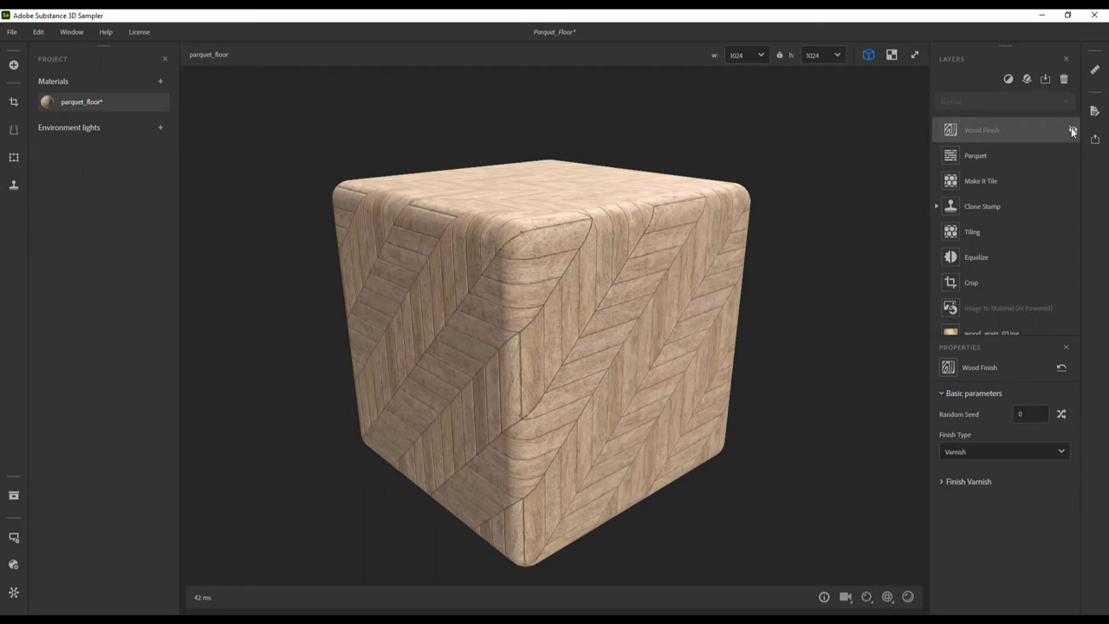
{"action": "left_click", "coordinate": [1073, 130]}
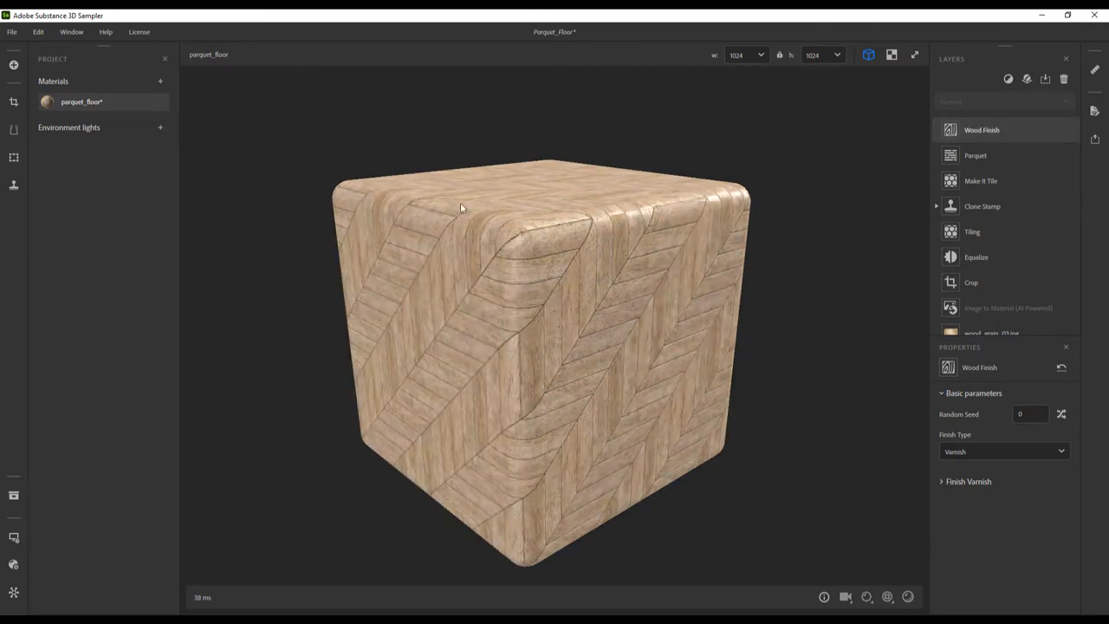
{"action": "left_click_drag", "start_coordinate": [460, 208], "coordinate": [534, 236]}
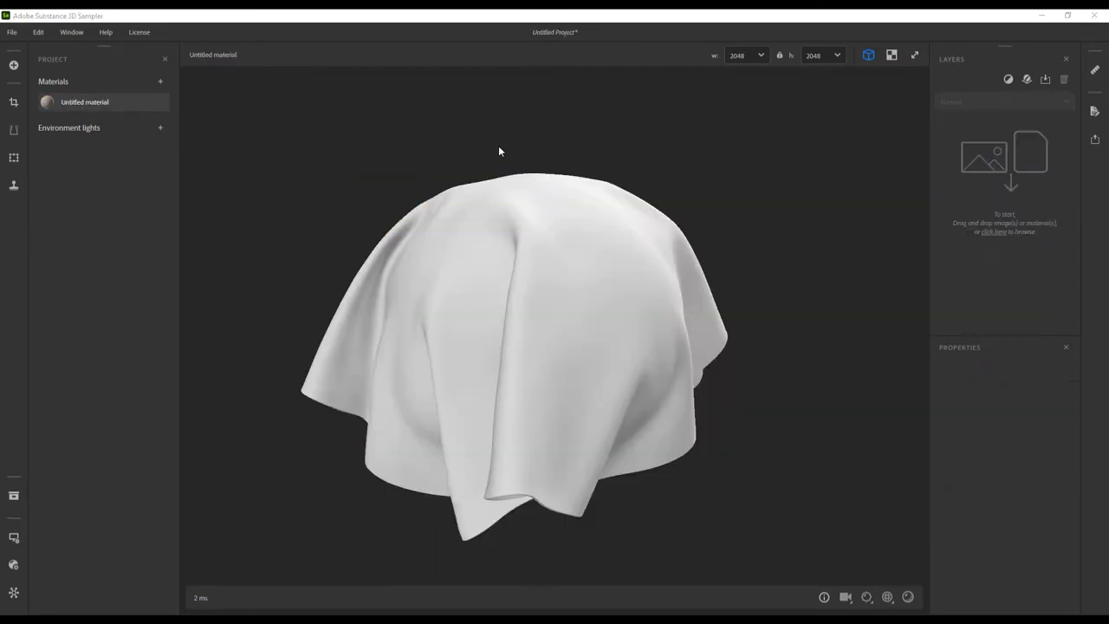
Step: Load 160112_Leather_Tassin01_158_P11_A1.png into the untitled material and choose the AI Powered Image to material template
{"action": "left_click", "coordinate": [994, 232]}
{"action": "double_click", "coordinate": [186, 103]}
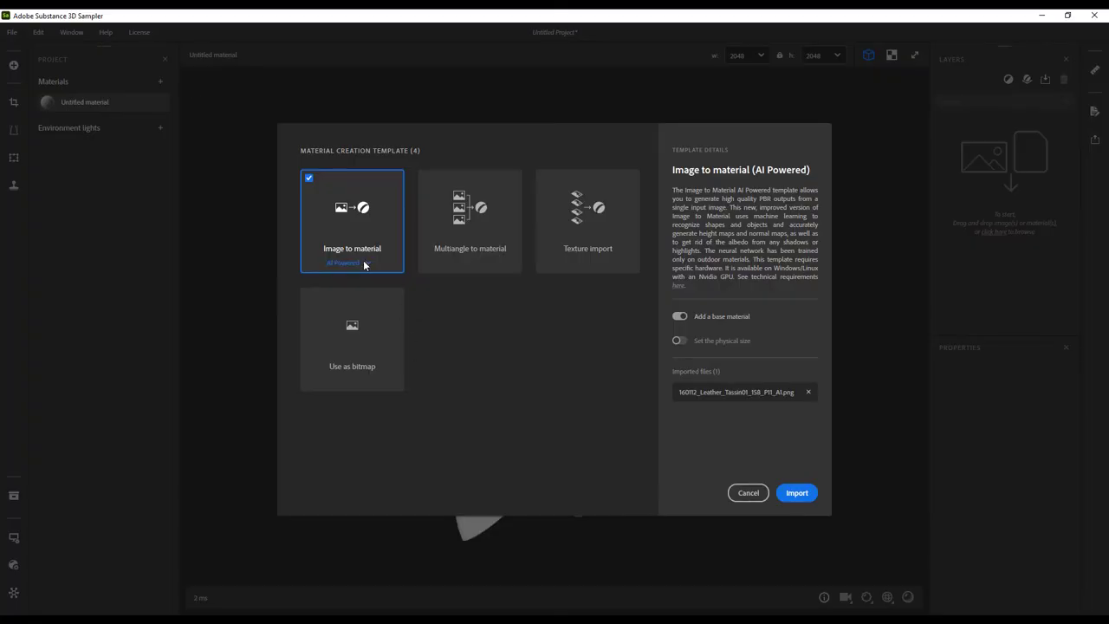
{"action": "left_click", "coordinate": [364, 261]}
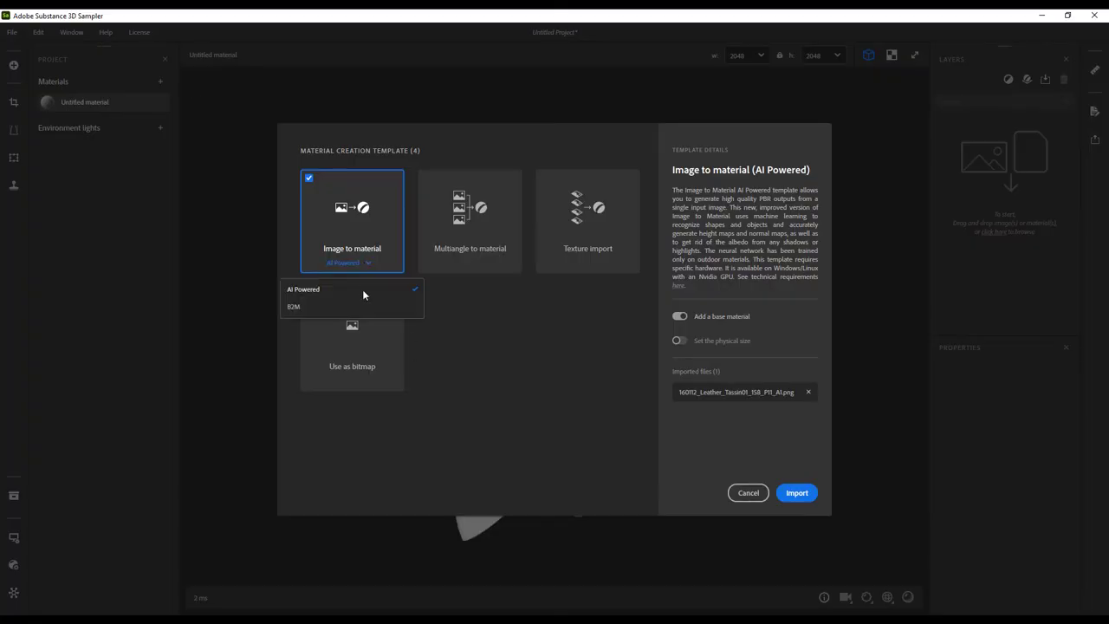
{"action": "left_click", "coordinate": [361, 291]}
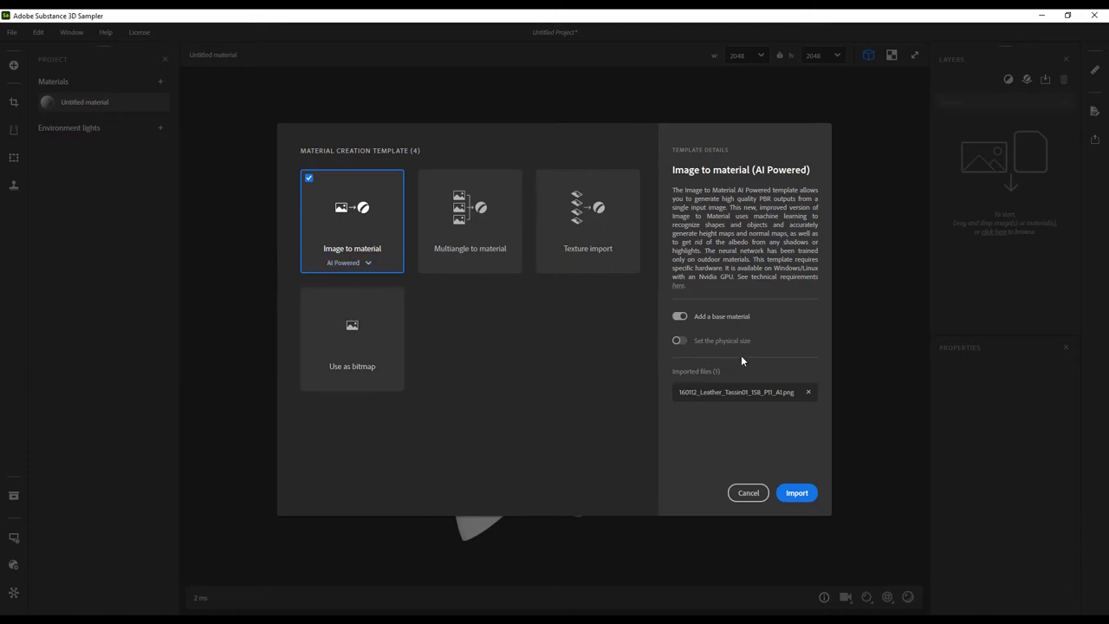
{"action": "left_click", "coordinate": [680, 340]}
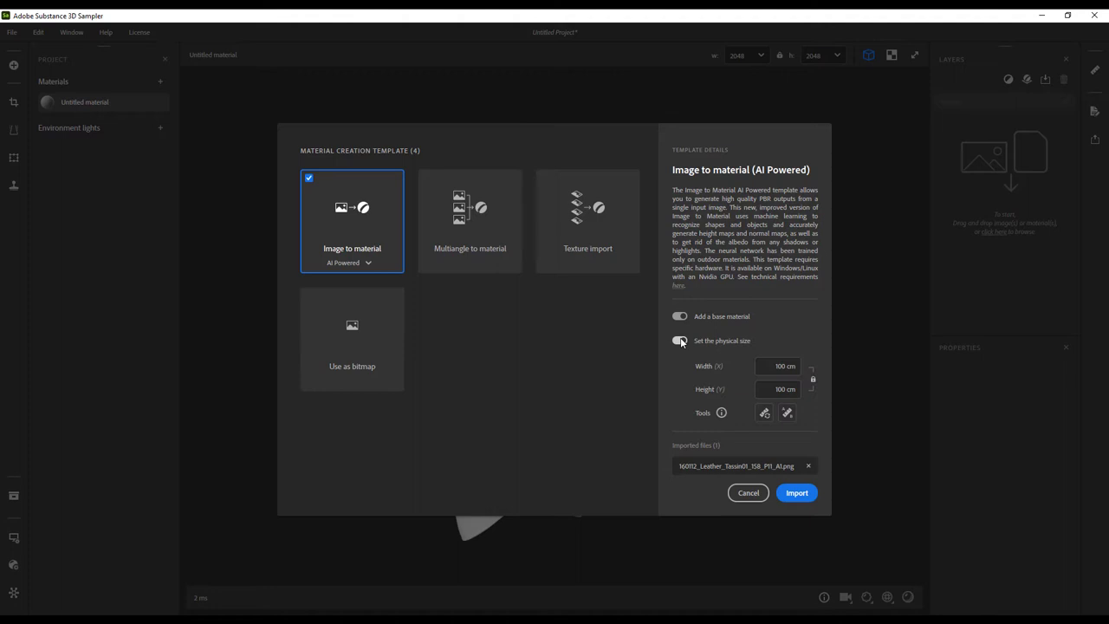
{"action": "left_click", "coordinate": [764, 414]}
{"action": "left_click", "coordinate": [680, 341]}
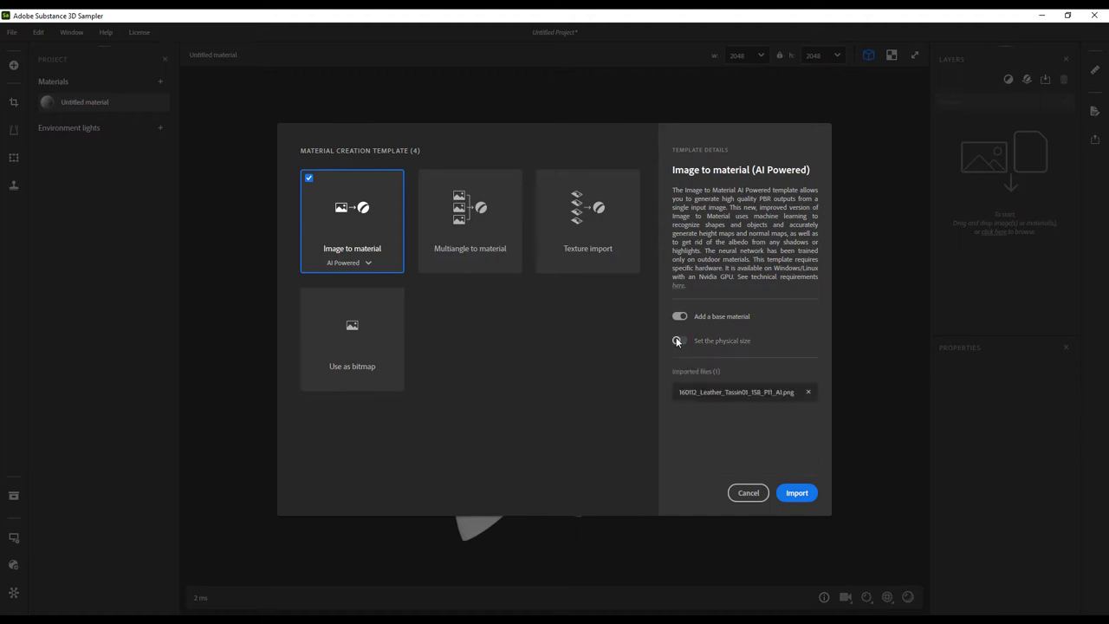
Step: Import the leather image as an AI-powered material with a base material and without setting a physical size
{"action": "left_click", "coordinate": [797, 494]}
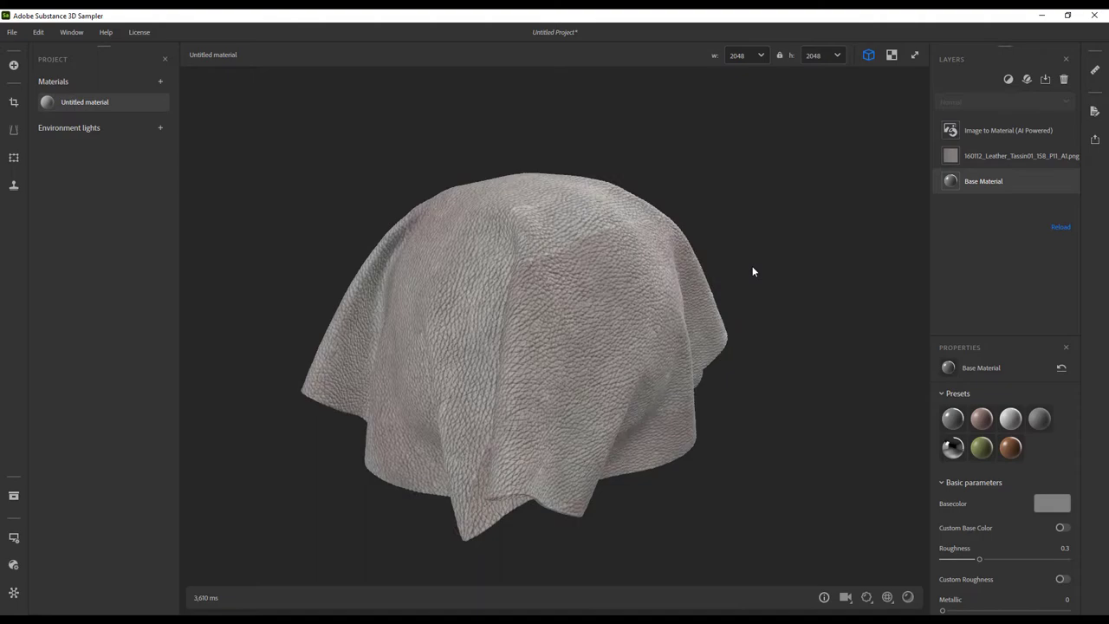
{"action": "left_click_drag", "start_coordinate": [753, 269], "coordinate": [719, 307]}
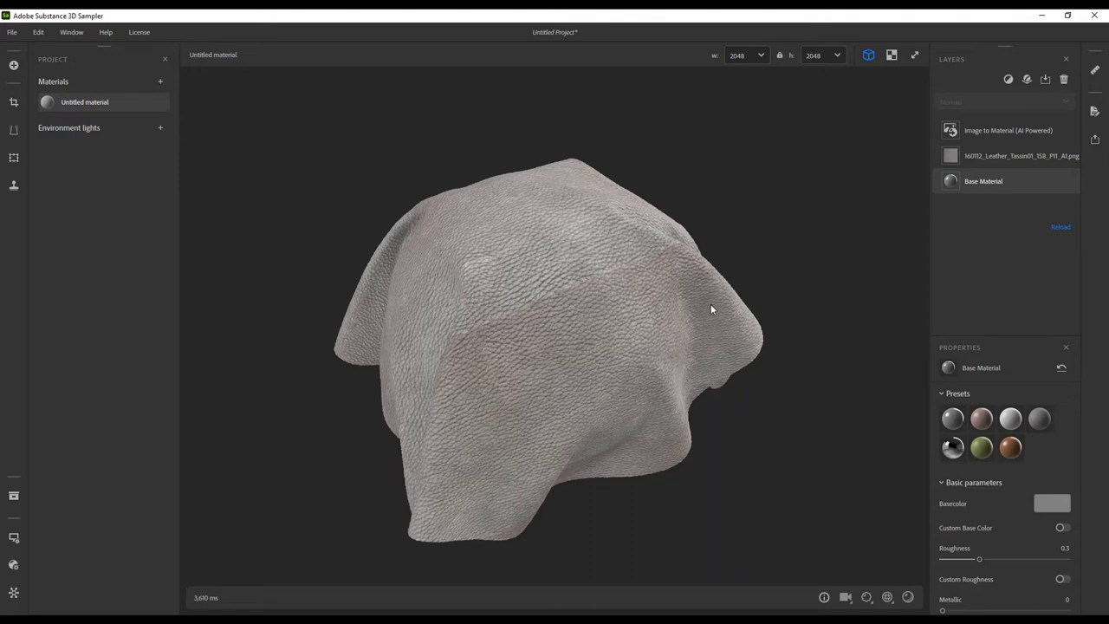
{"action": "left_click_drag", "start_coordinate": [719, 308], "coordinate": [597, 286]}
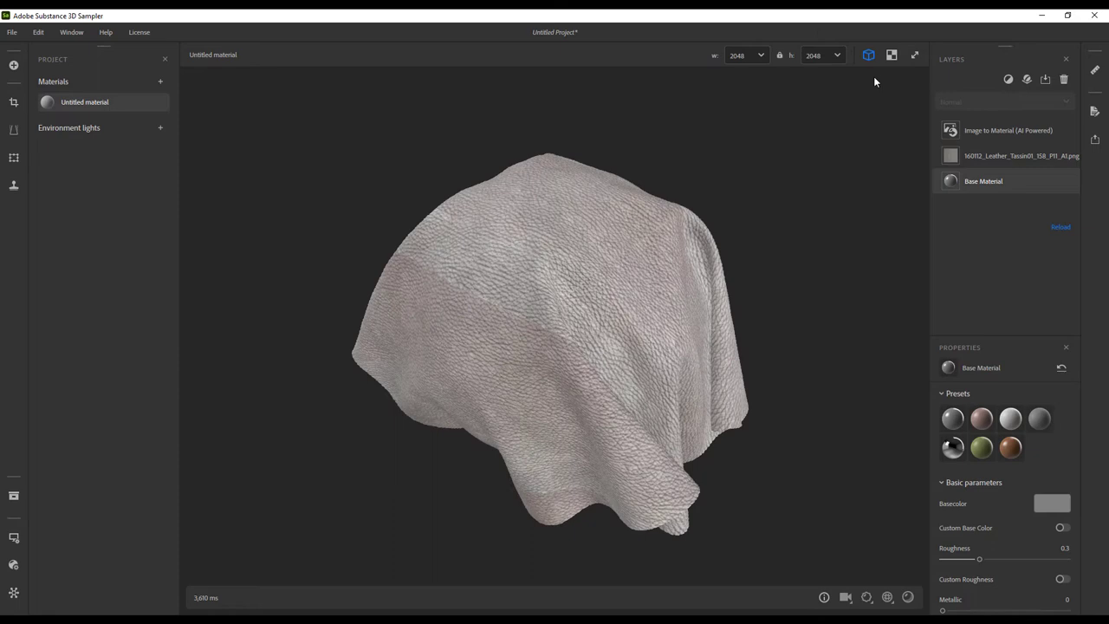
Step: Examine in the 2D view how the leather's base color repeats across tiles, and return to the 3D view only
{"action": "left_click", "coordinate": [892, 55]}
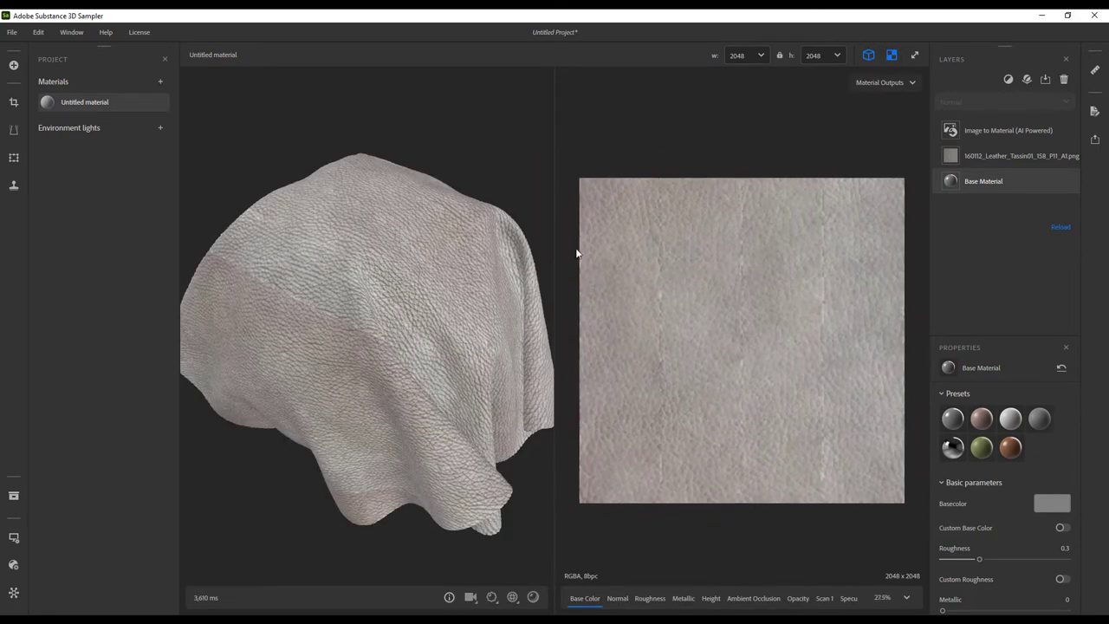
{"action": "scroll", "coordinate": [663, 254], "scroll_direction": "down", "scroll_amount": 1}
{"action": "scroll", "coordinate": [669, 251], "scroll_direction": "down", "scroll_amount": 5}
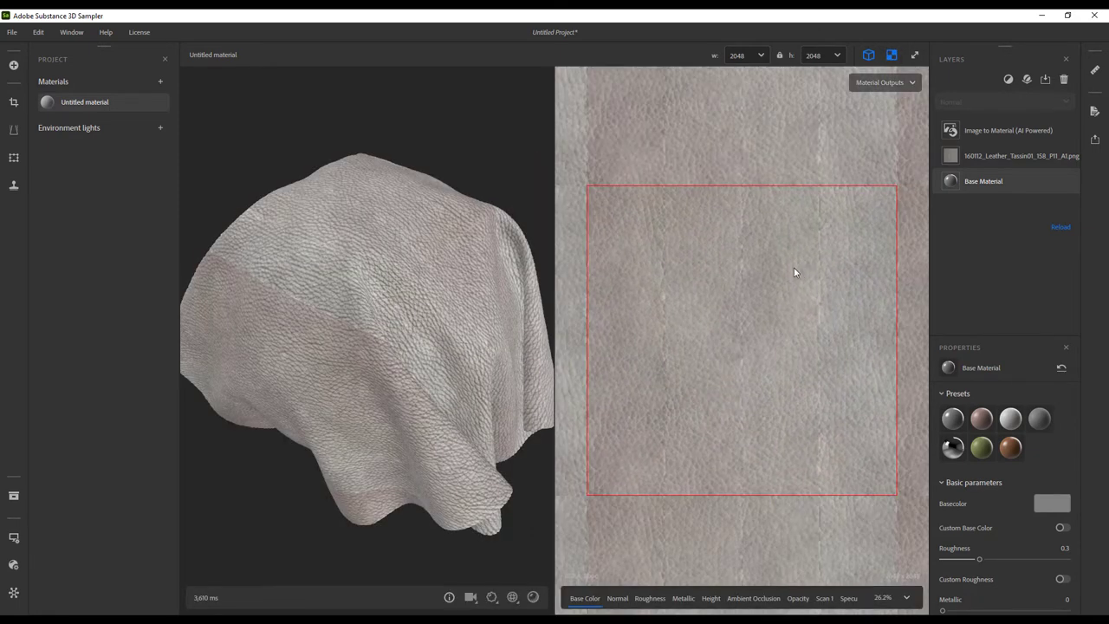
{"action": "scroll", "coordinate": [726, 249], "scroll_direction": "down", "scroll_amount": 6}
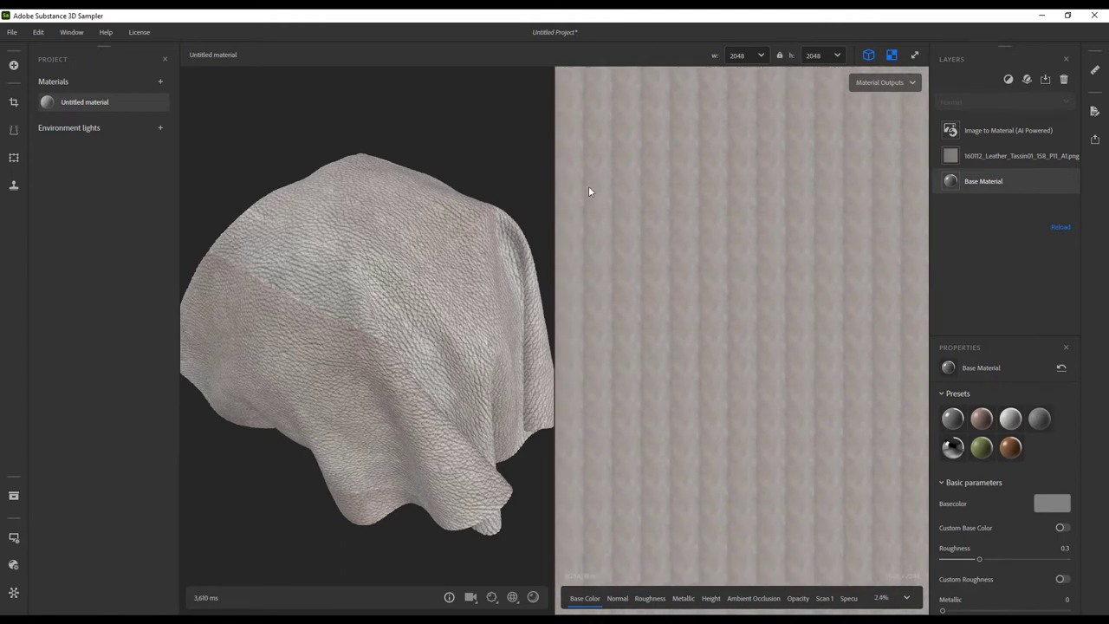
{"action": "scroll", "coordinate": [590, 192], "scroll_direction": "up", "scroll_amount": 3}
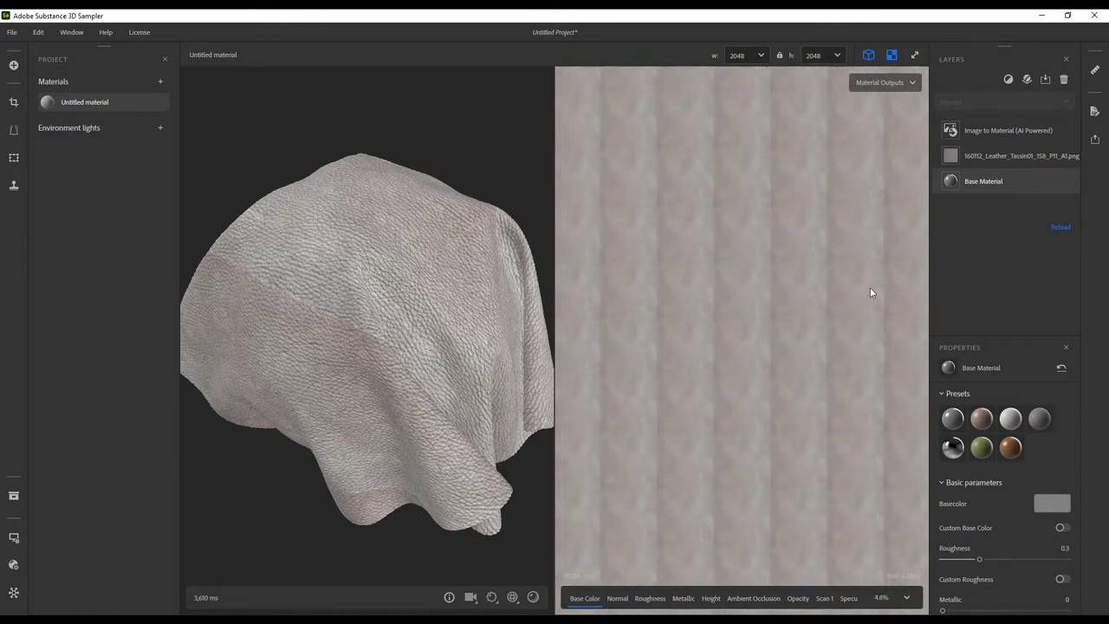
{"action": "scroll", "coordinate": [854, 293], "scroll_direction": "up", "scroll_amount": 1}
{"action": "scroll", "coordinate": [867, 268], "scroll_direction": "up", "scroll_amount": 3}
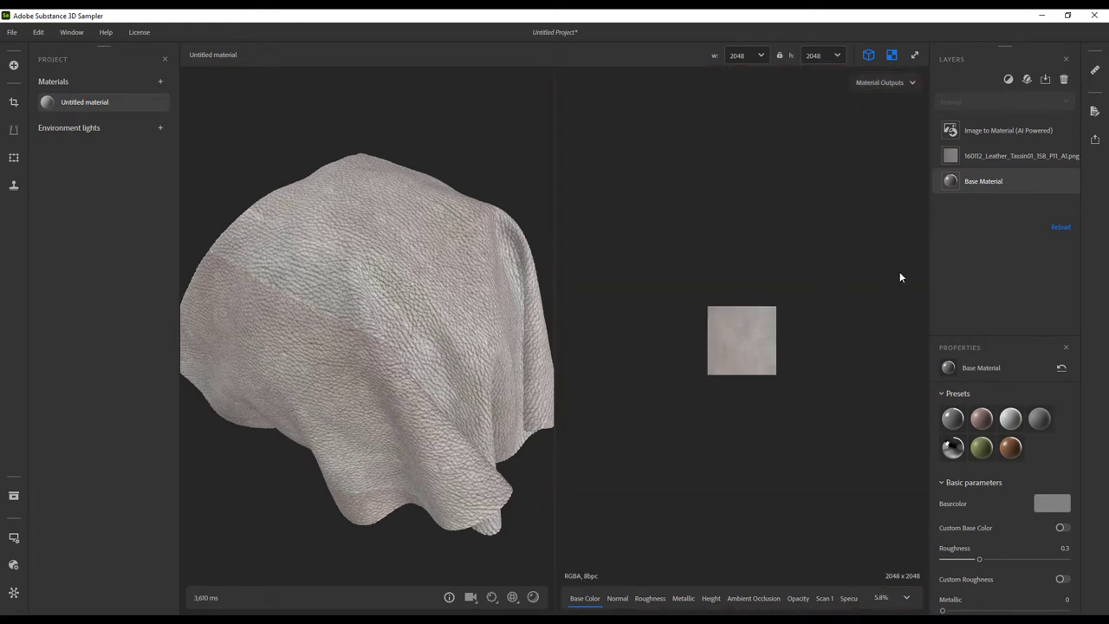
{"action": "scroll", "coordinate": [685, 300], "scroll_direction": "up", "scroll_amount": 2}
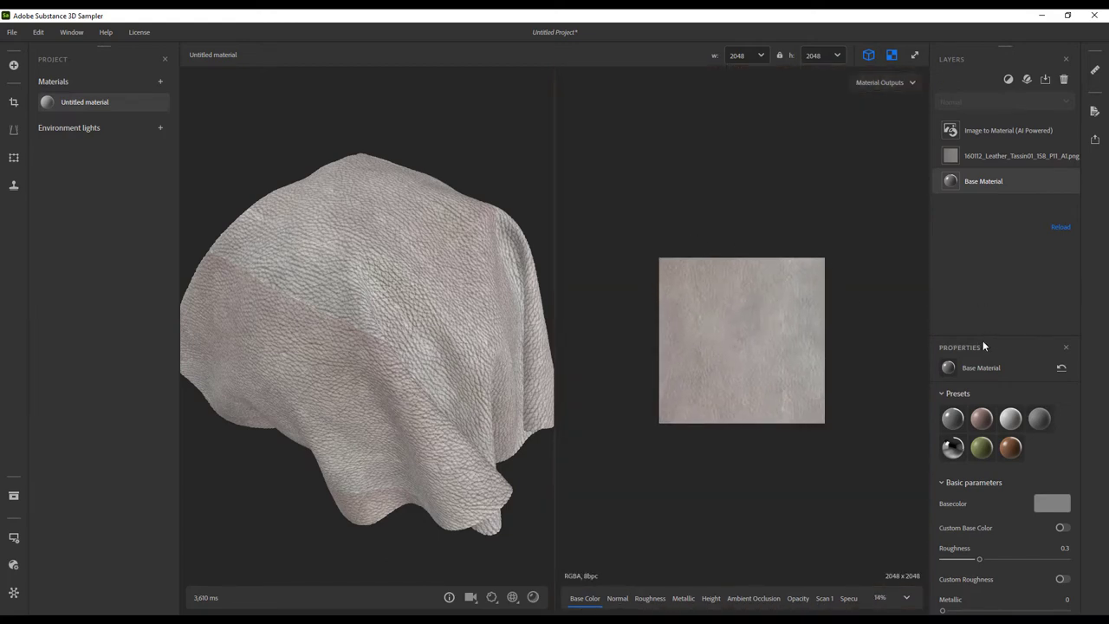
{"action": "key", "text": "F2"}
Step: Add an Equalize filter above the Image to Material (AI Powered) layer
{"action": "left_click", "coordinate": [1010, 130]}
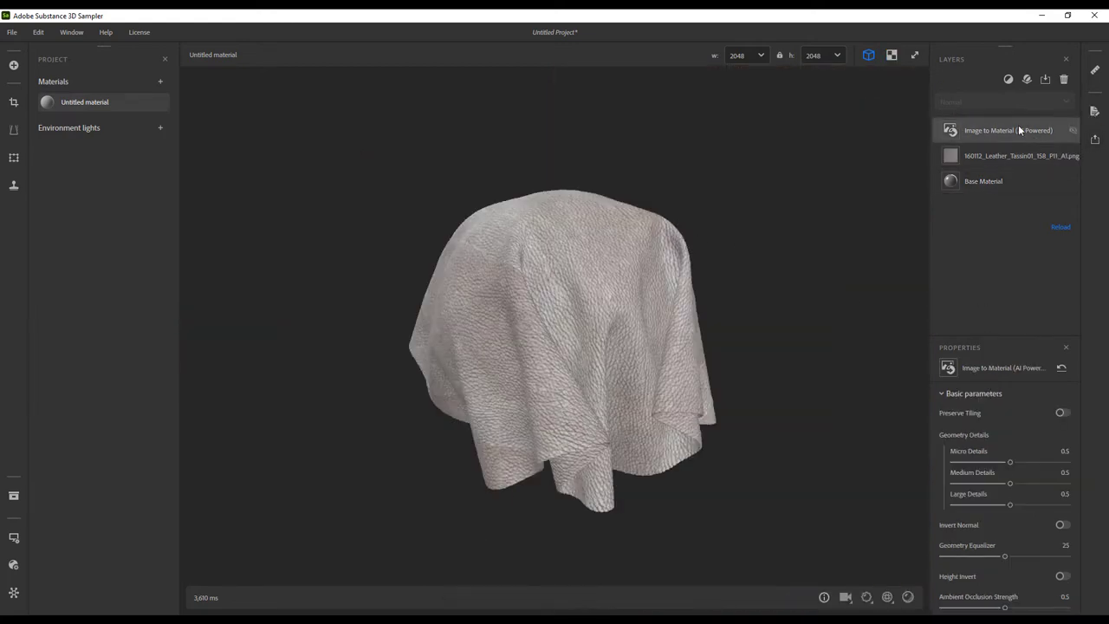
{"action": "left_click", "coordinate": [1008, 79]}
{"action": "type", "text": "equali"}
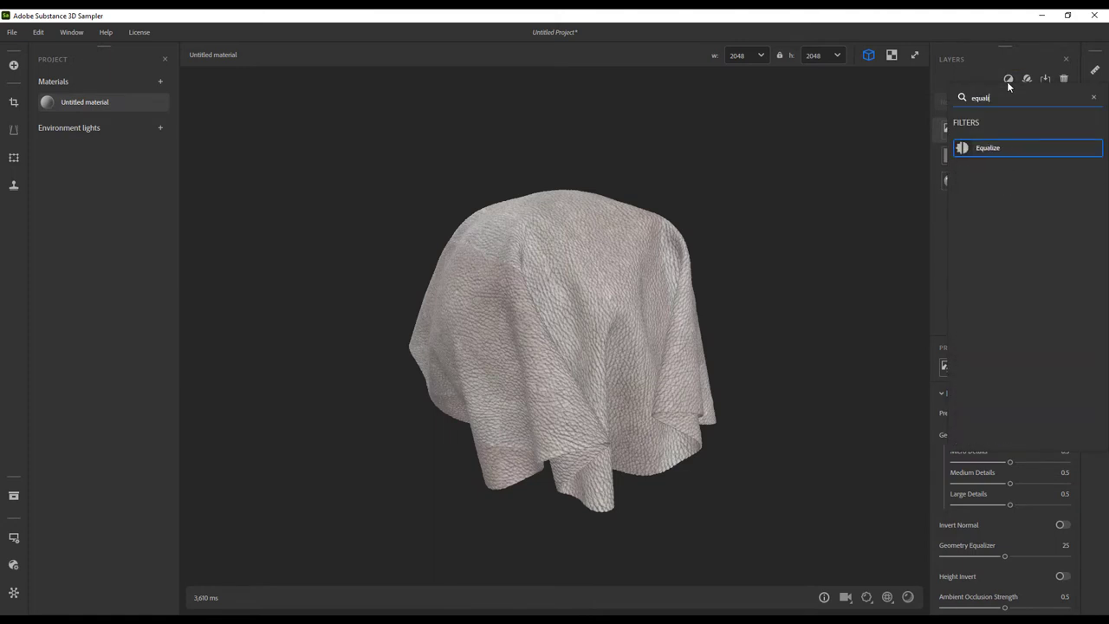
{"action": "left_click", "coordinate": [1001, 149]}
{"action": "left_click_drag", "start_coordinate": [545, 332], "coordinate": [690, 329]}
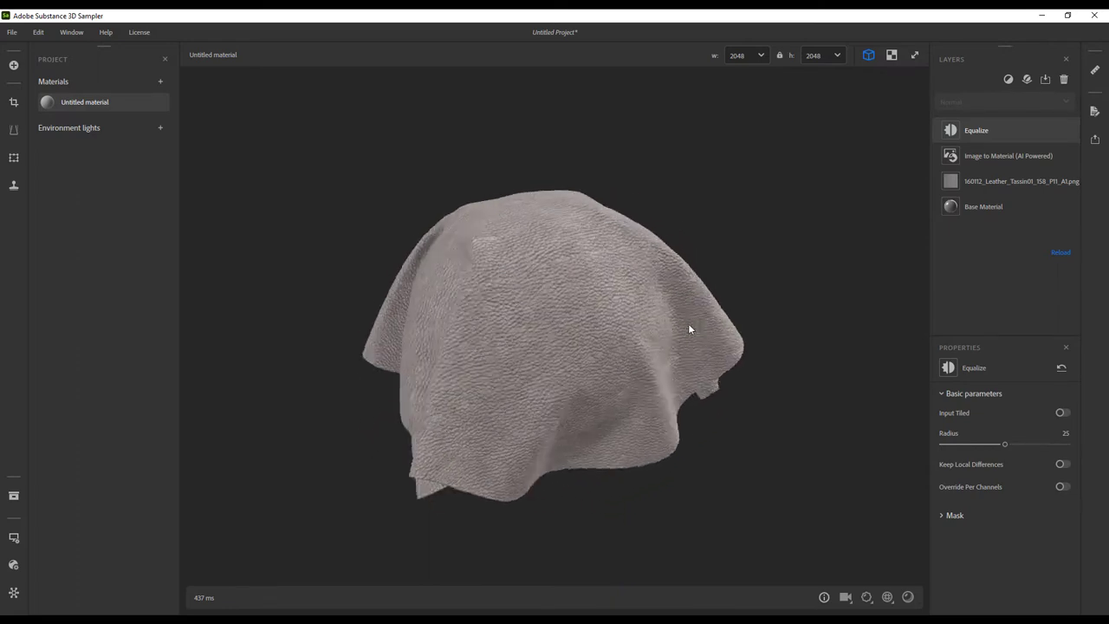
Step: Compare the tiled base color with the Equalize layer hidden and shown, and set its radius to 5.9
{"action": "left_click", "coordinate": [891, 55]}
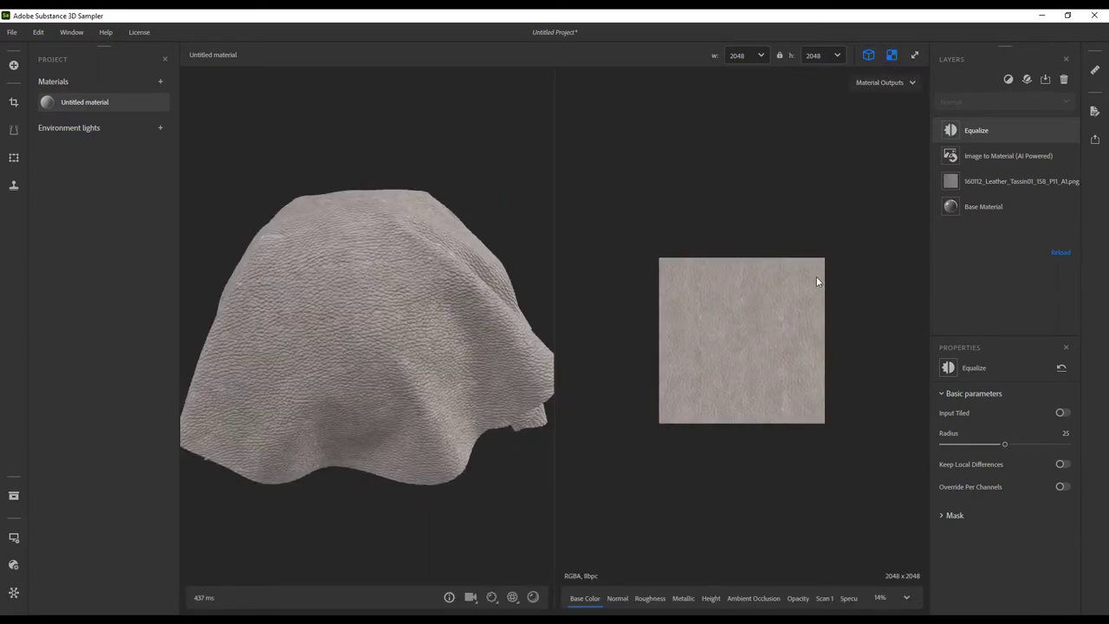
{"action": "key", "text": "space"}
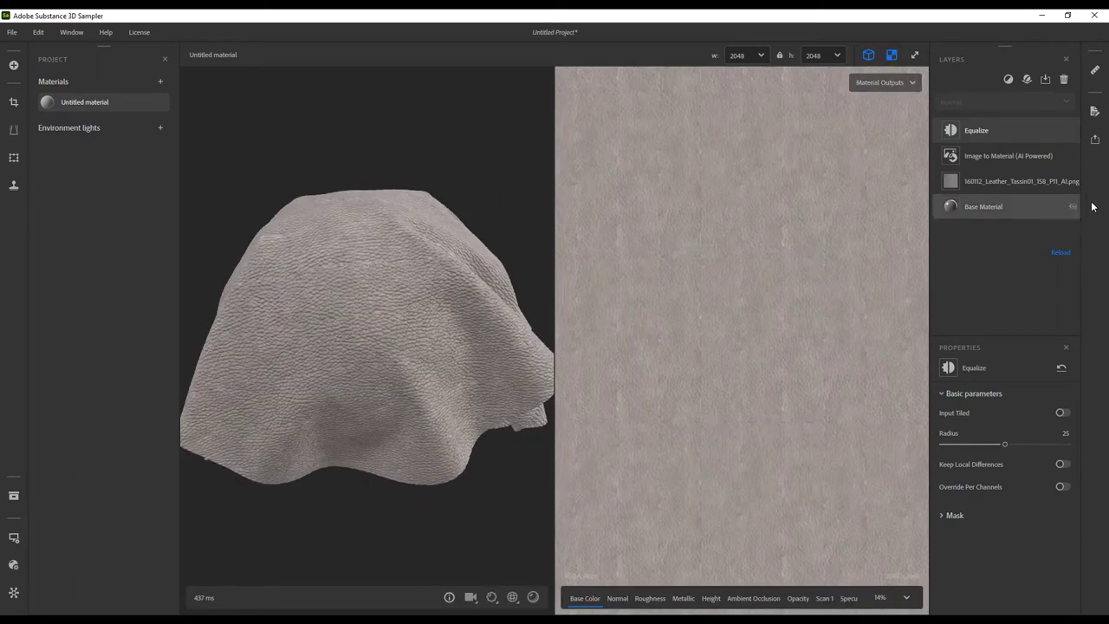
{"action": "left_click", "coordinate": [1073, 130]}
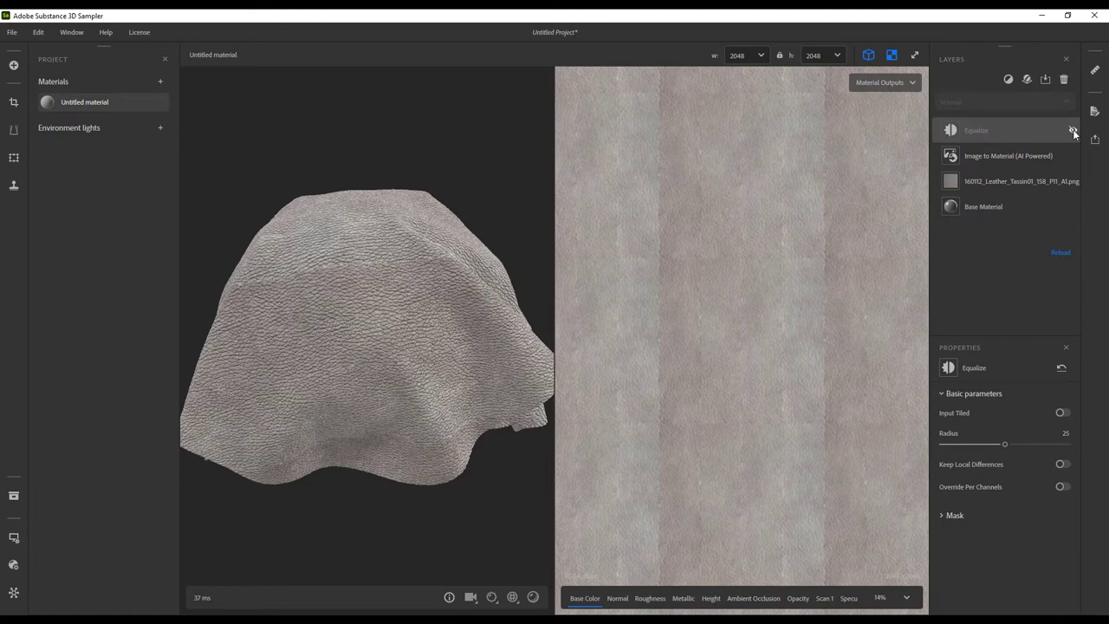
{"action": "left_click", "coordinate": [1073, 130]}
{"action": "left_click_drag", "start_coordinate": [1004, 444], "coordinate": [959, 447]}
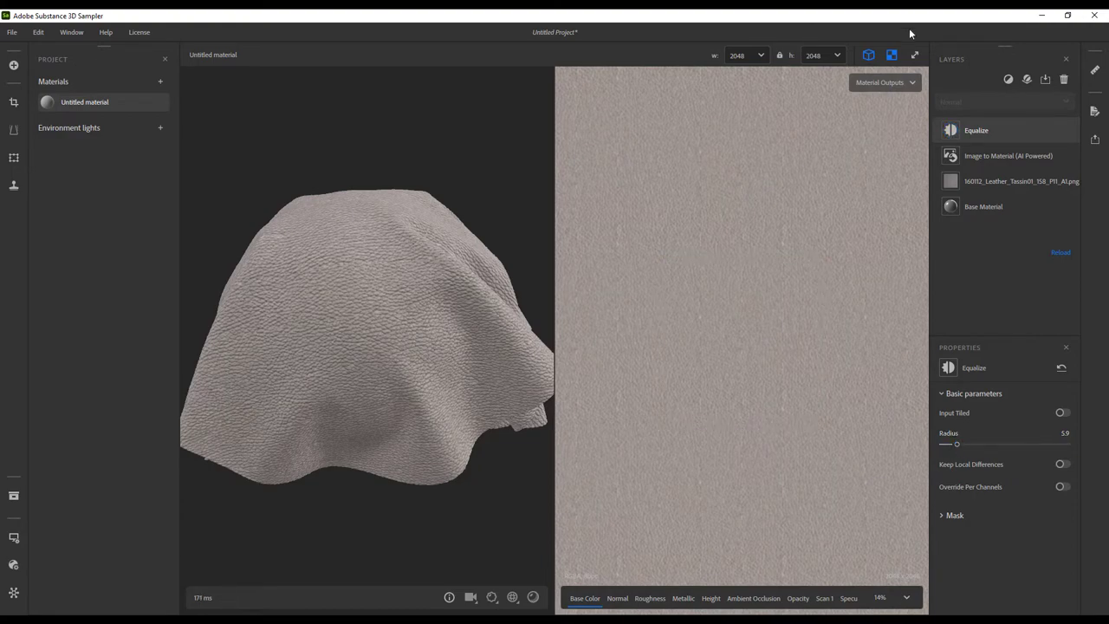
Step: Add a Tiling filter above the Equalize layer
{"action": "left_click", "coordinate": [894, 56]}
{"action": "left_click_drag", "start_coordinate": [775, 236], "coordinate": [800, 243]}
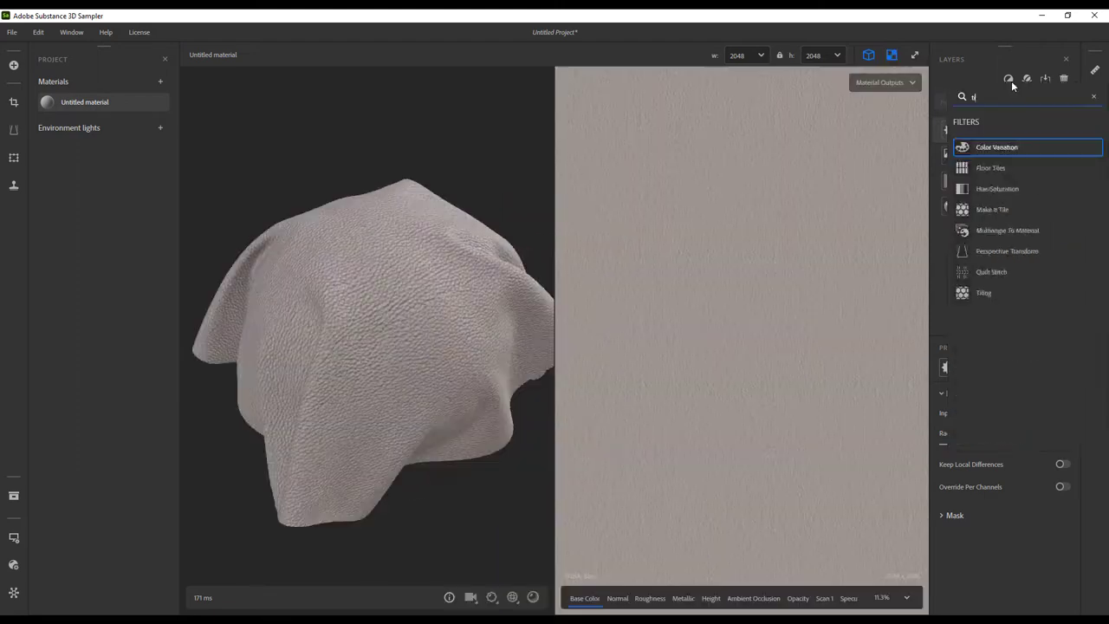
{"action": "type", "text": "ling"}
{"action": "left_click", "coordinate": [996, 148]}
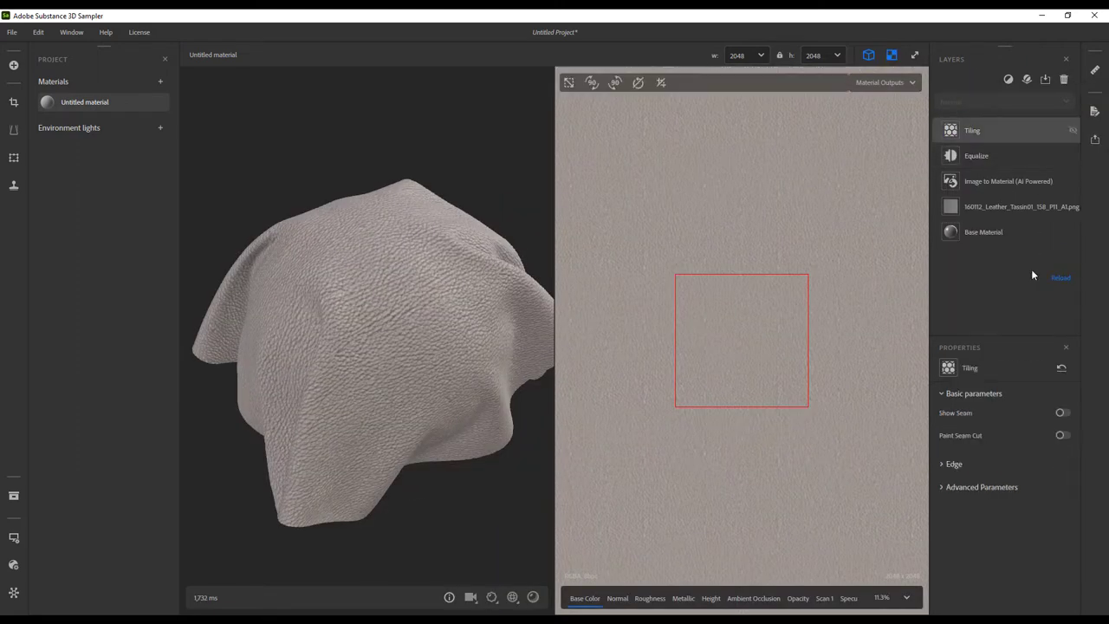
Step: Show the Tiling filter's seam and set its edge threshold to 0.33
{"action": "scroll", "coordinate": [796, 367], "scroll_direction": "up", "scroll_amount": 5}
{"action": "left_click", "coordinate": [952, 486]}
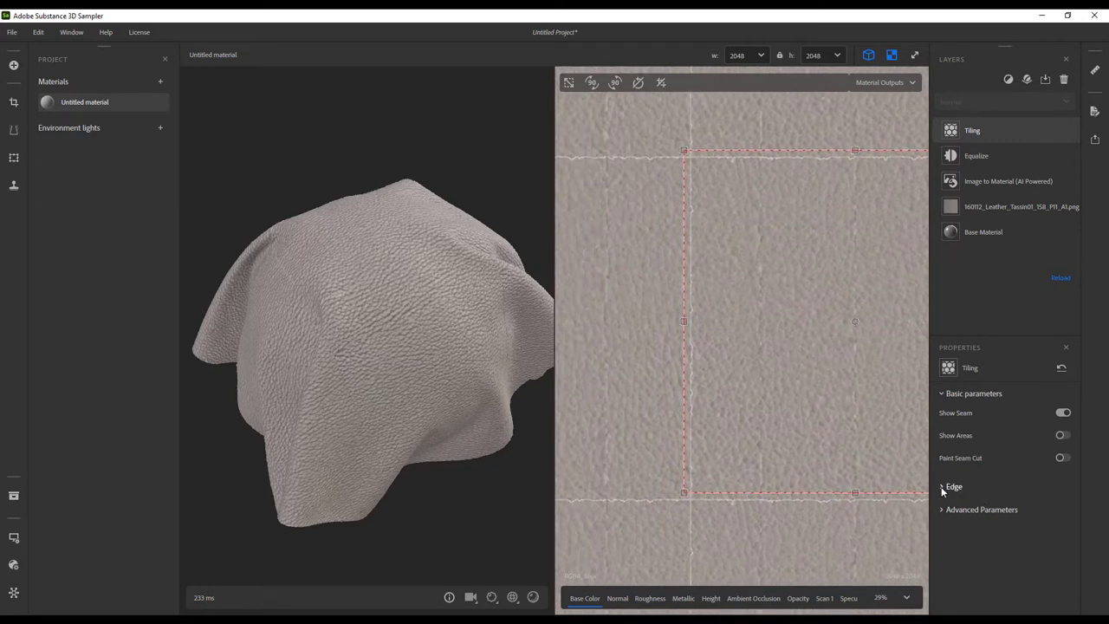
{"action": "left_click_drag", "start_coordinate": [962, 562], "coordinate": [984, 563]}
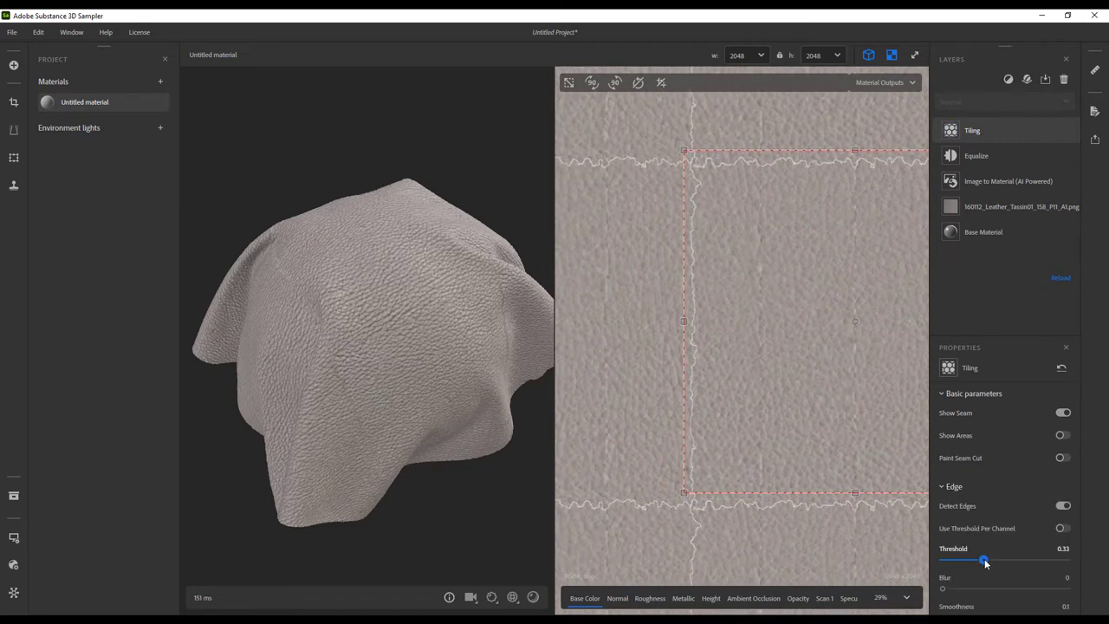
Step: Set the Tiling filter's edge threshold to 0.35, blur to 0.43 and smoothness to 0.7, and hide the seam
{"action": "scroll", "coordinate": [953, 449], "scroll_direction": "down", "scroll_amount": 5}
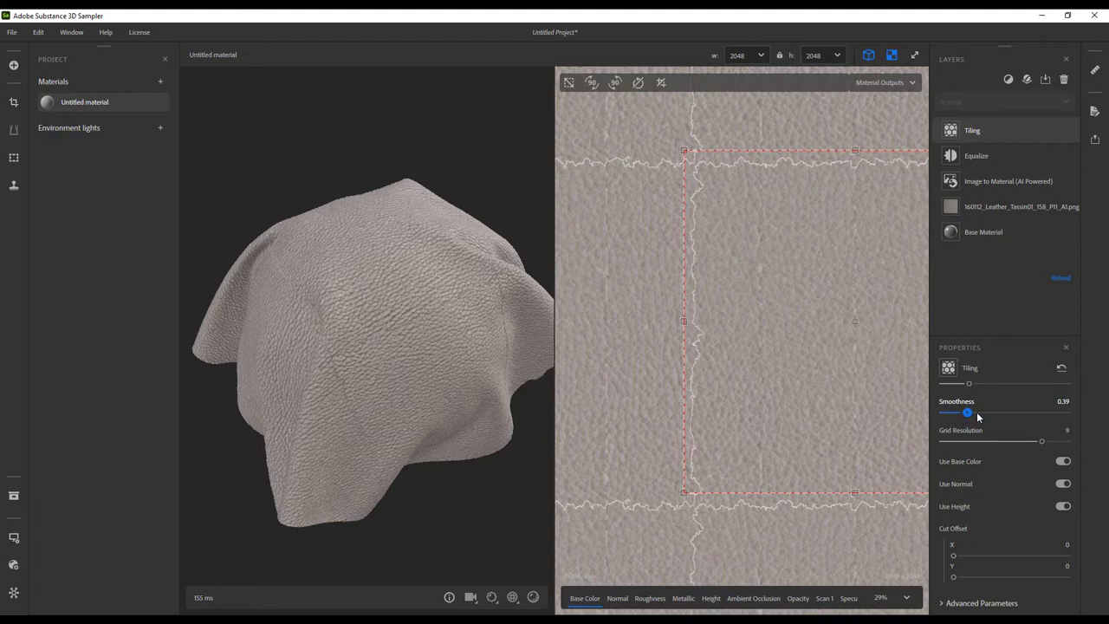
{"action": "scroll", "coordinate": [1021, 396], "scroll_direction": "up", "scroll_amount": 5}
{"action": "left_click", "coordinate": [1061, 412]}
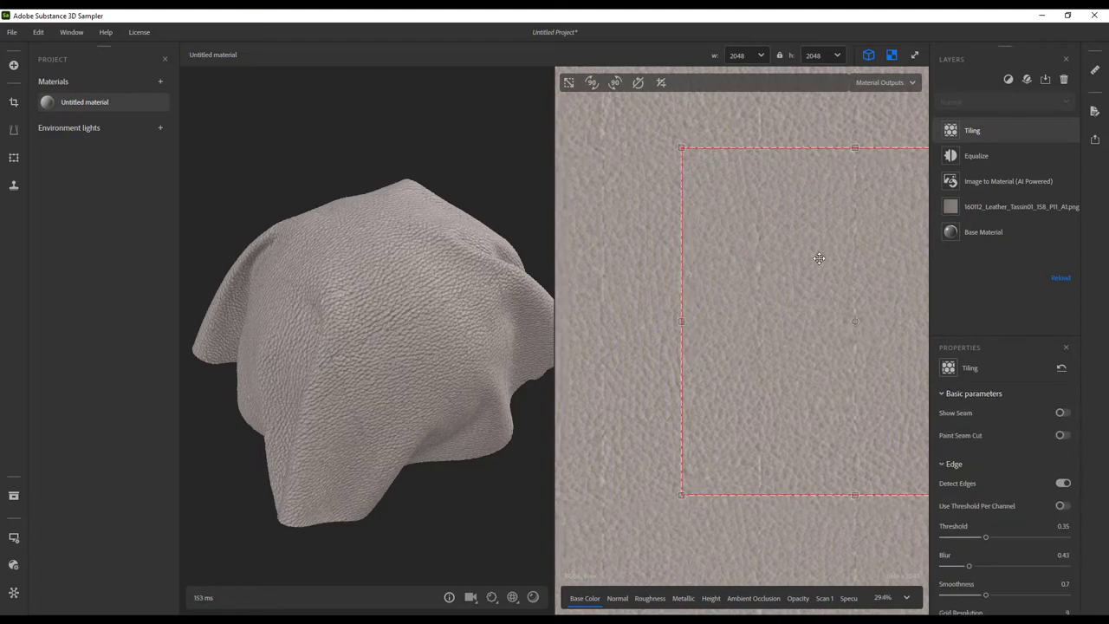
Step: Add a Colorize filter above the Tiling layer and set its color to a medium blue
{"action": "left_click", "coordinate": [892, 54]}
{"action": "left_click", "coordinate": [1006, 81]}
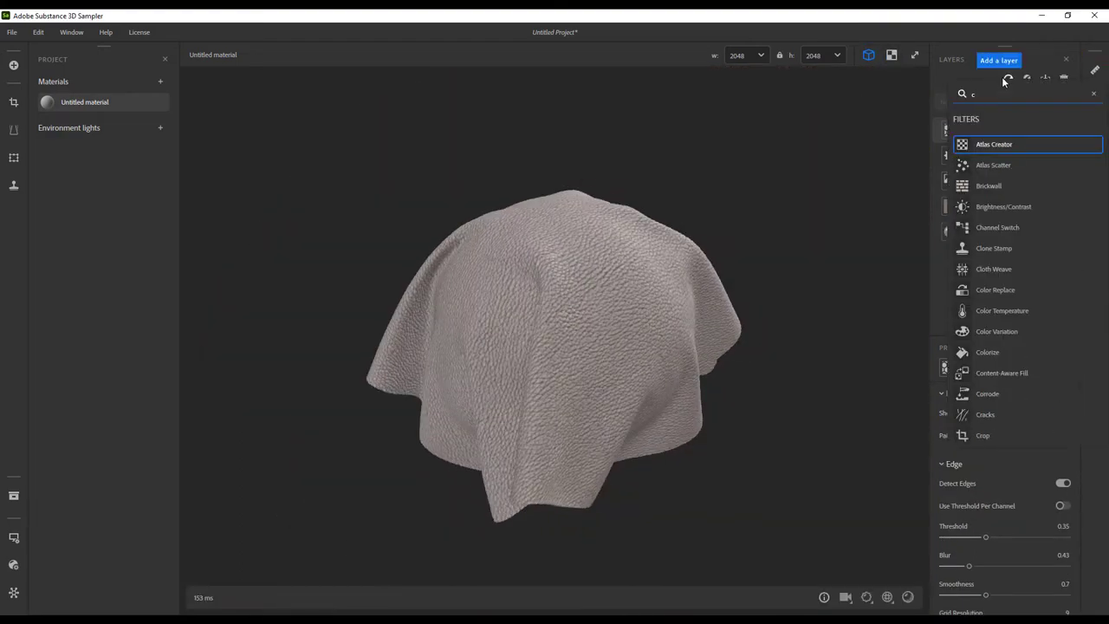
{"action": "type", "text": "color"}
{"action": "left_click", "coordinate": [1006, 210]}
{"action": "left_click", "coordinate": [1052, 474]}
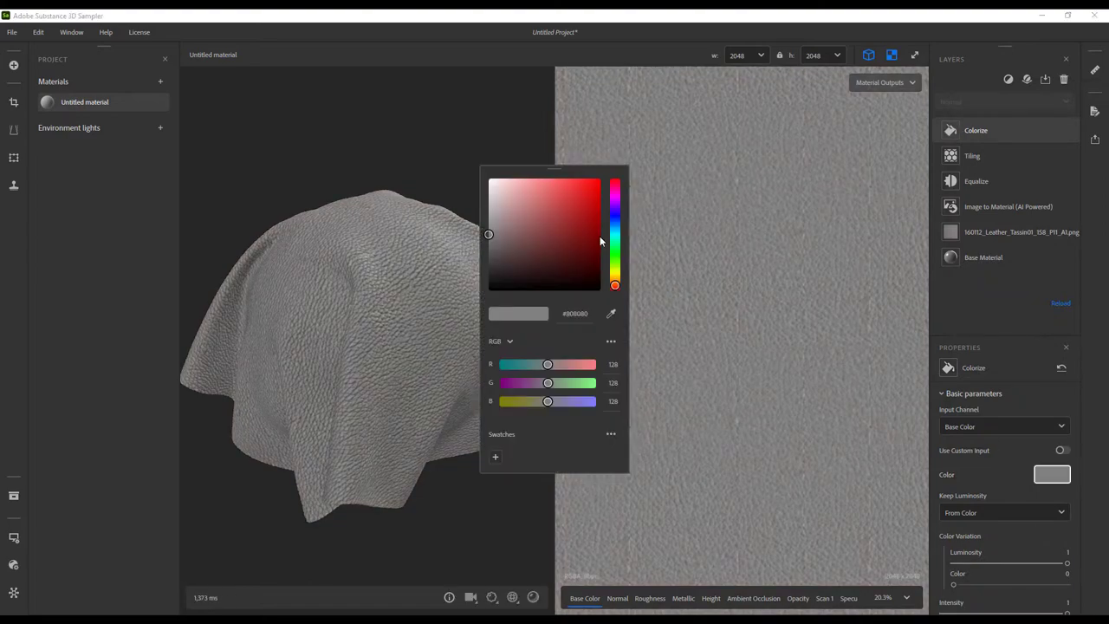
{"action": "left_click", "coordinate": [560, 234]}
{"action": "left_click_drag", "start_coordinate": [614, 260], "coordinate": [615, 227]}
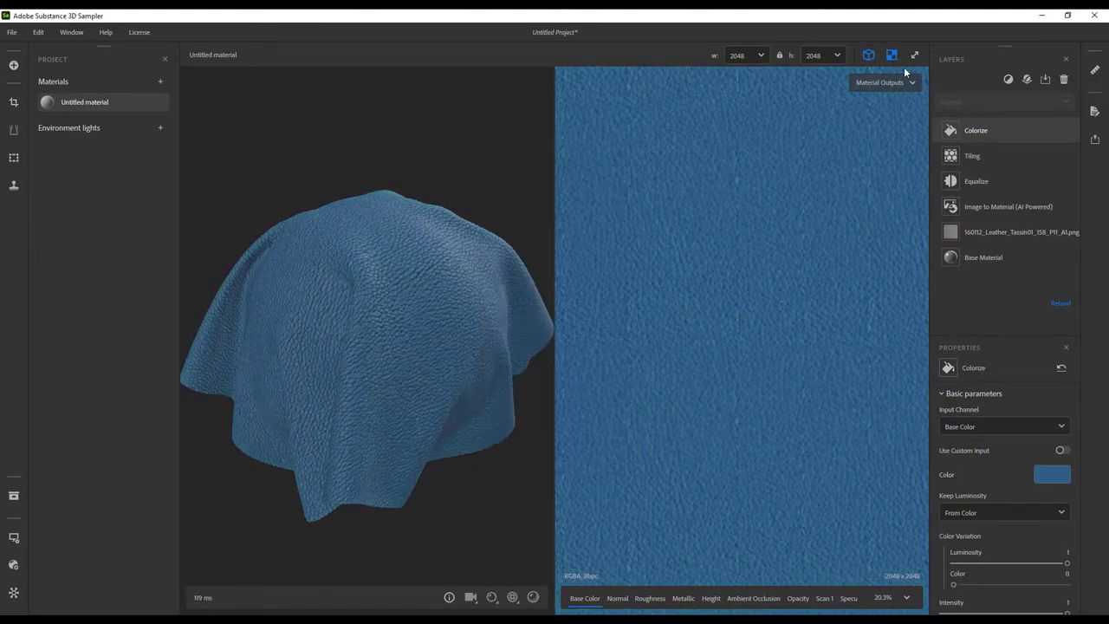
Step: Add a Varnish filter above the Colorize layer with coat thickness 0.01 and roughness 0.4
{"action": "left_click", "coordinate": [892, 54]}
{"action": "left_click", "coordinate": [1009, 79]}
{"action": "type", "text": "varni"}
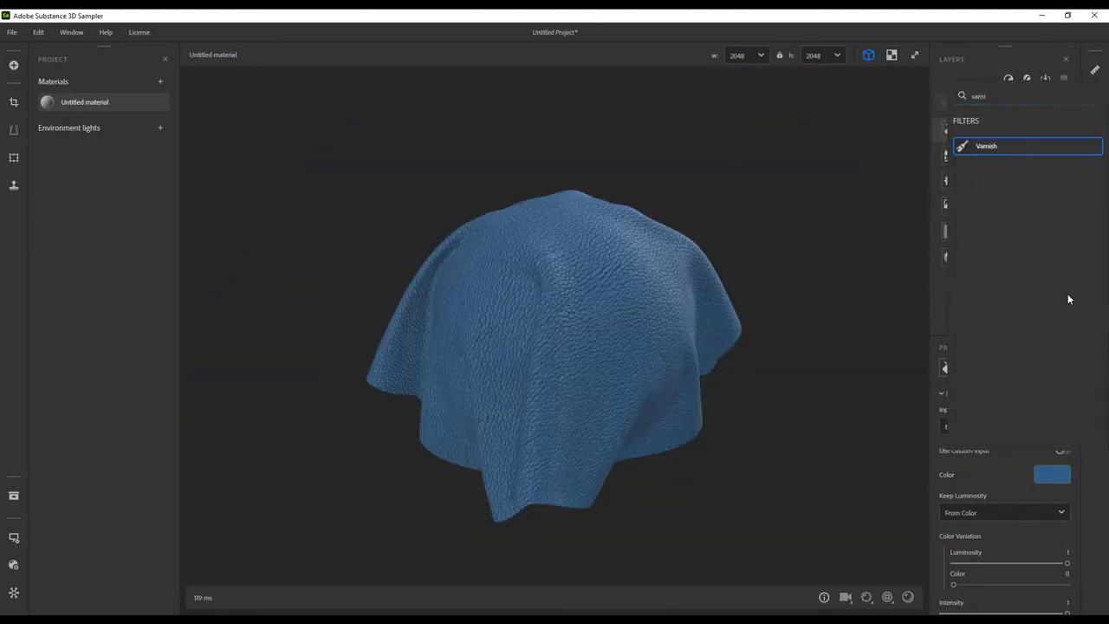
{"action": "key", "text": "Return"}
{"action": "type", "text": "0.01"}
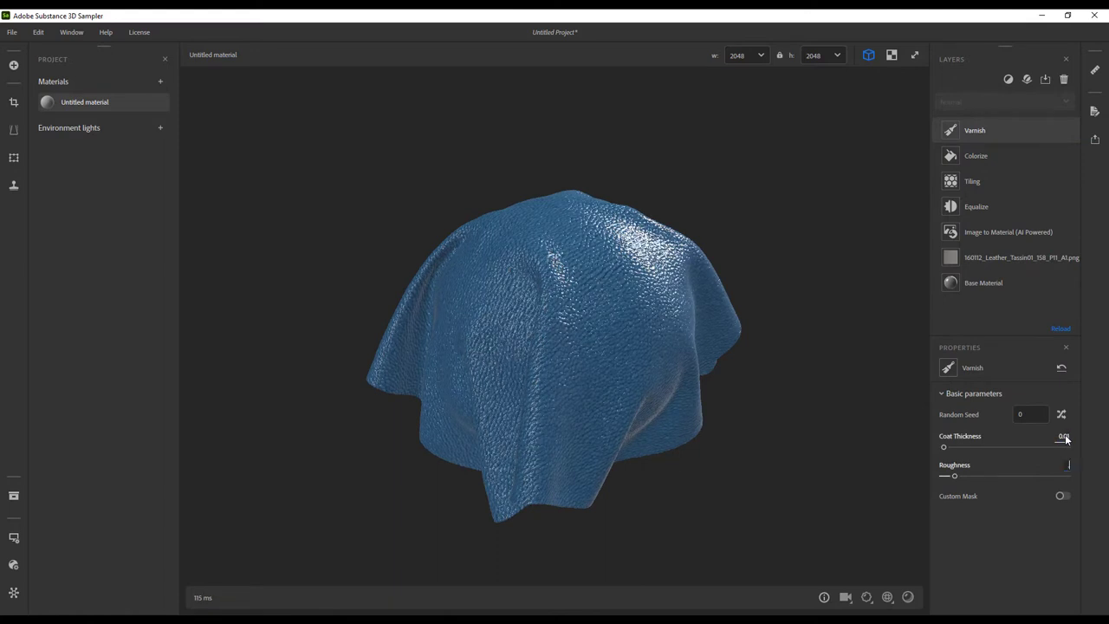
{"action": "type", "text": "0.4"}
{"action": "mouse_move", "coordinate": [687, 383]}
{"action": "right_mouse_down", "text": "shift"}
{"action": "mouse_move", "coordinate": [610, 383]}
{"action": "mouse_move", "coordinate": [670, 387]}
{"action": "right_mouse_up", "text": "shift"}
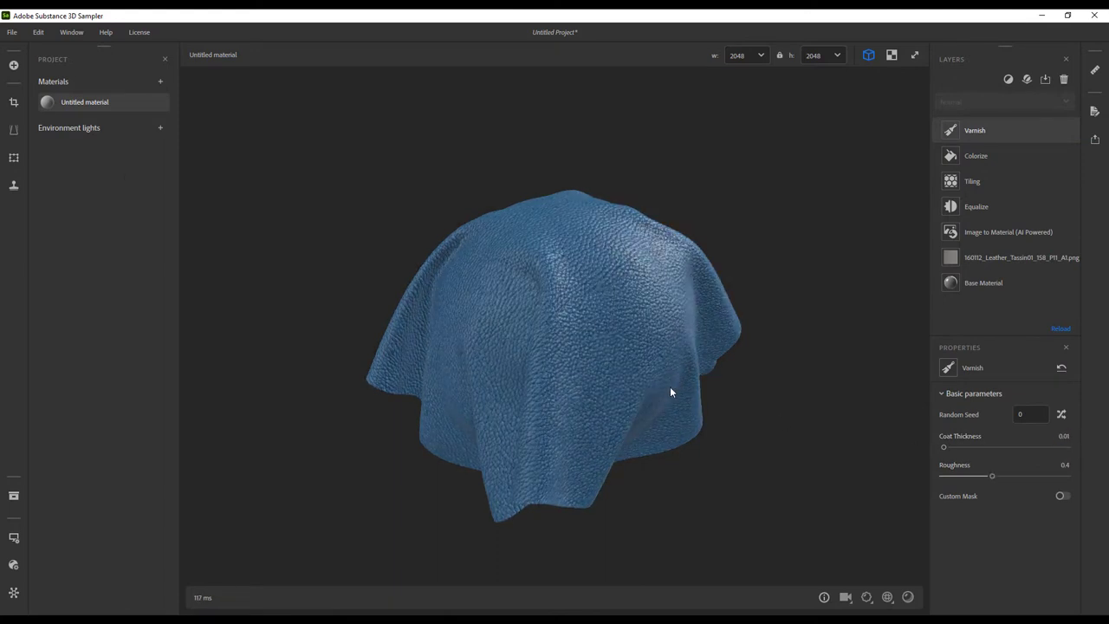
Step: Rename the untitled material as Leather Raw
{"action": "double_click", "coordinate": [85, 101]}
{"action": "type", "text": "Leather Raw"}
{"action": "key", "text": "Return"}
Step: Hide the Varnish and Colorize layers and send the material to Substance 3D Painter
{"action": "left_click", "coordinate": [1073, 130]}
{"action": "left_click", "coordinate": [1073, 155]}
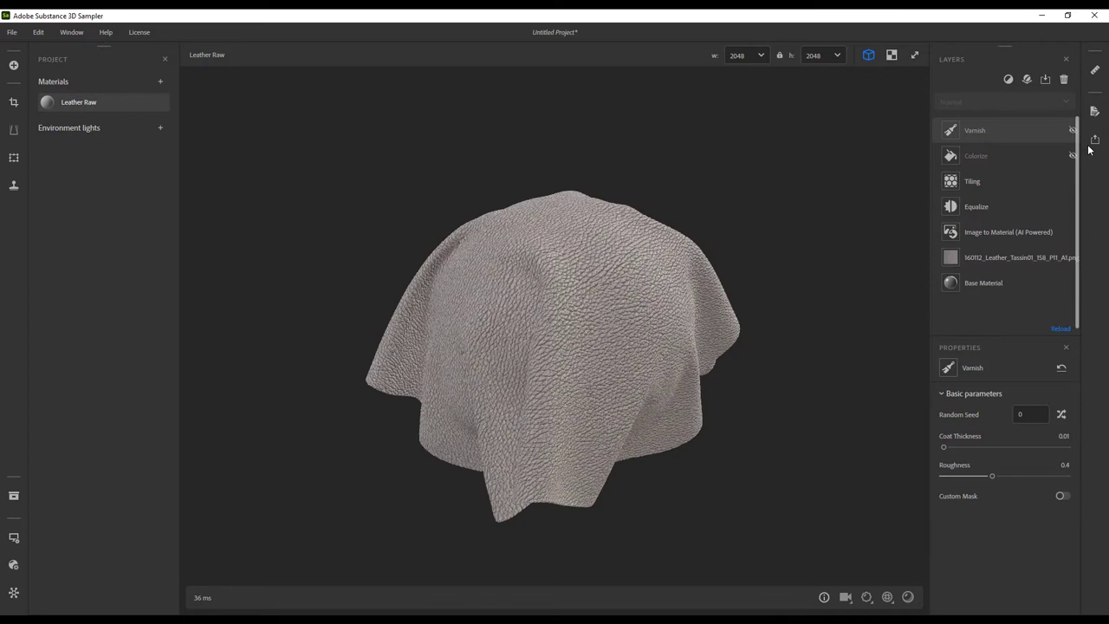
{"action": "left_click", "coordinate": [1094, 140]}
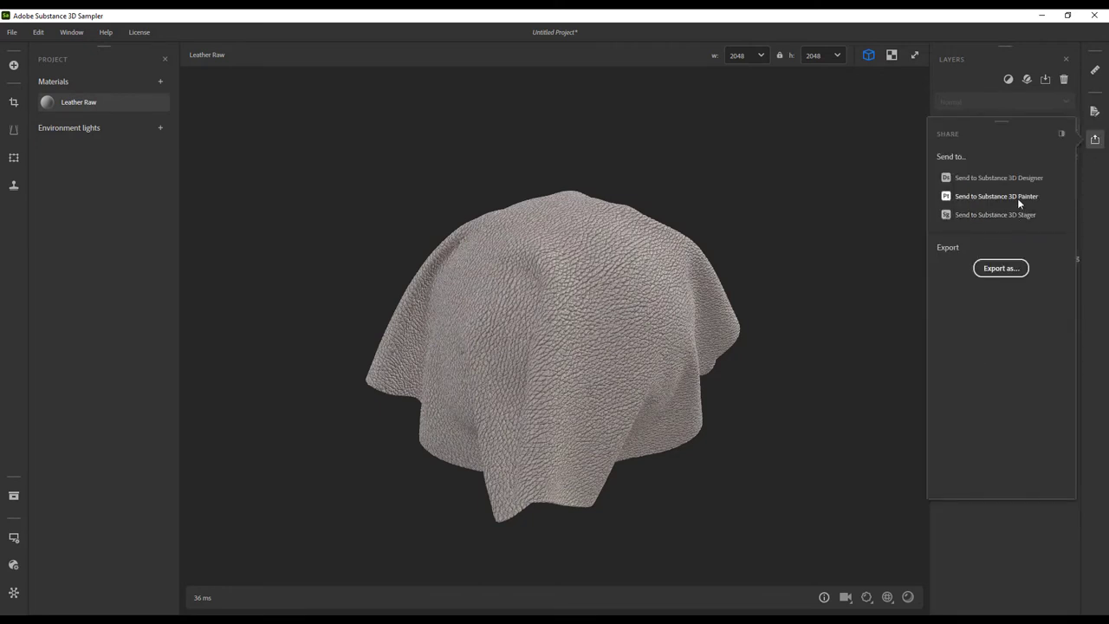
{"action": "left_click", "coordinate": [996, 196]}
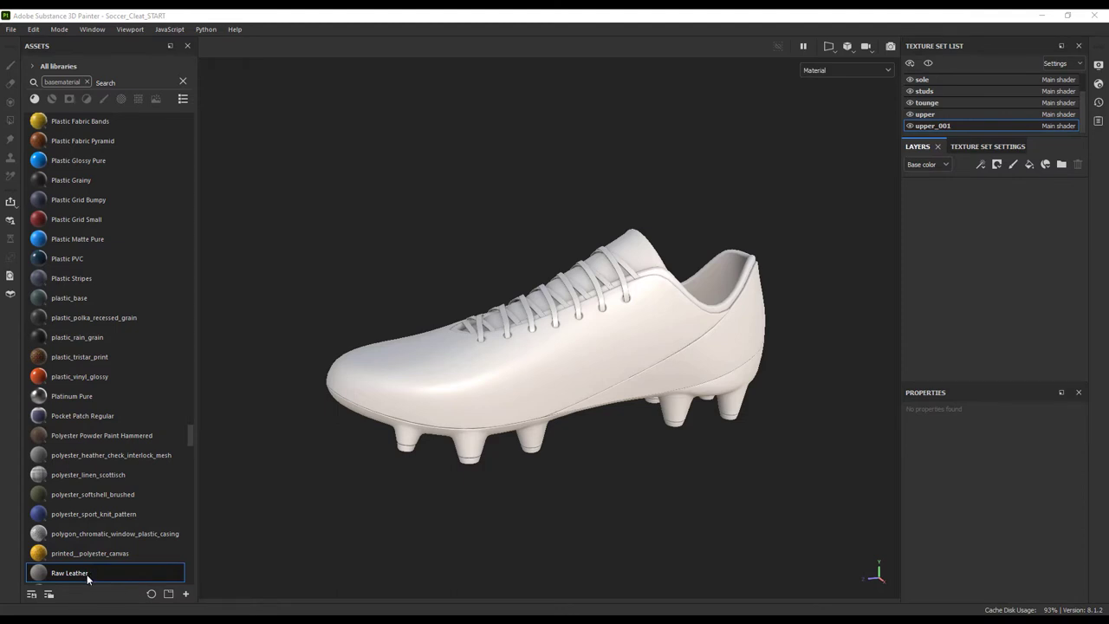
Step: Examine which part of the soccer cleat each texture set covers by isolating them one after another, then show the whole shoe
{"action": "scroll", "coordinate": [929, 130], "scroll_direction": "up", "scroll_amount": 1}
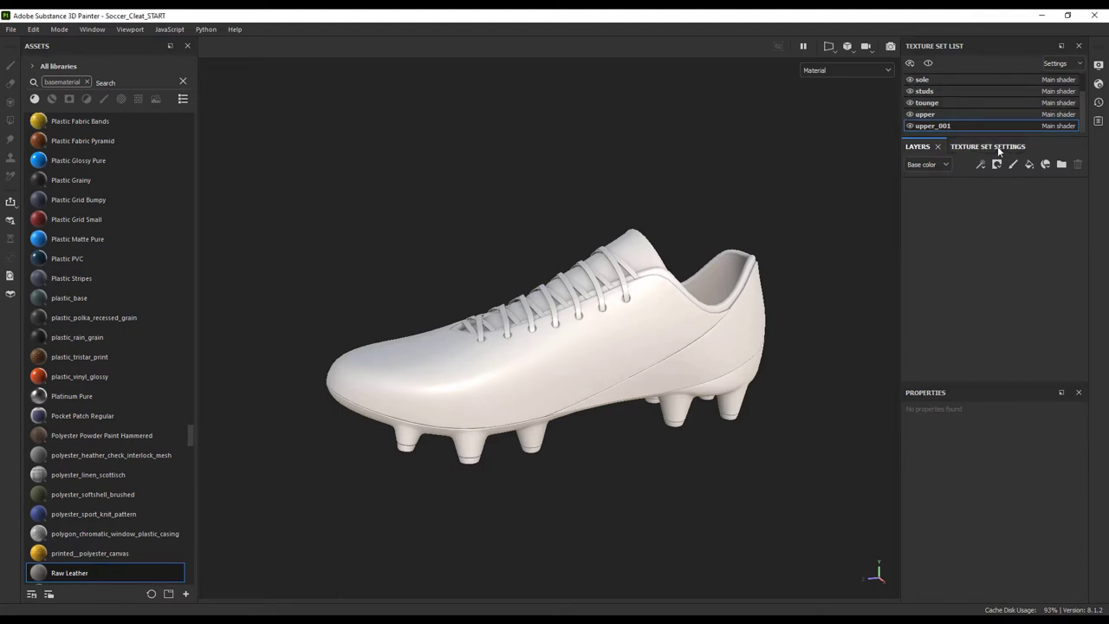
{"action": "left_click", "coordinate": [925, 91]}
{"action": "left_click", "coordinate": [937, 80]}
{"action": "left_click", "coordinate": [937, 91]}
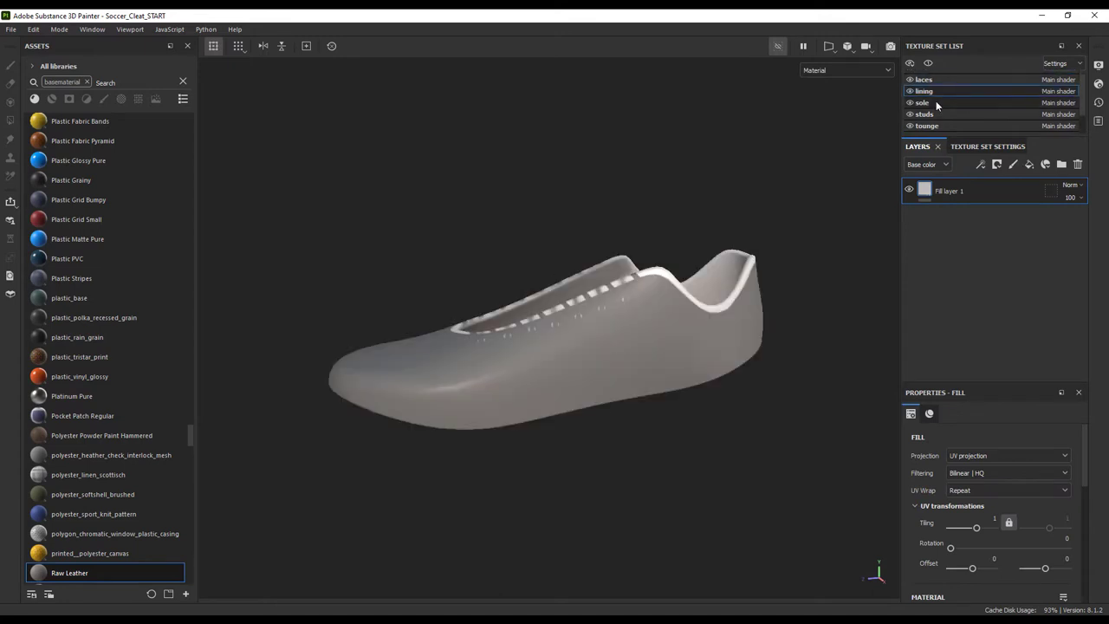
{"action": "left_click", "coordinate": [937, 102]}
{"action": "left_click", "coordinate": [936, 113]}
{"action": "left_click", "coordinate": [936, 126]}
{"action": "scroll", "coordinate": [939, 122], "scroll_direction": "down", "scroll_amount": 1}
{"action": "left_click", "coordinate": [941, 114]}
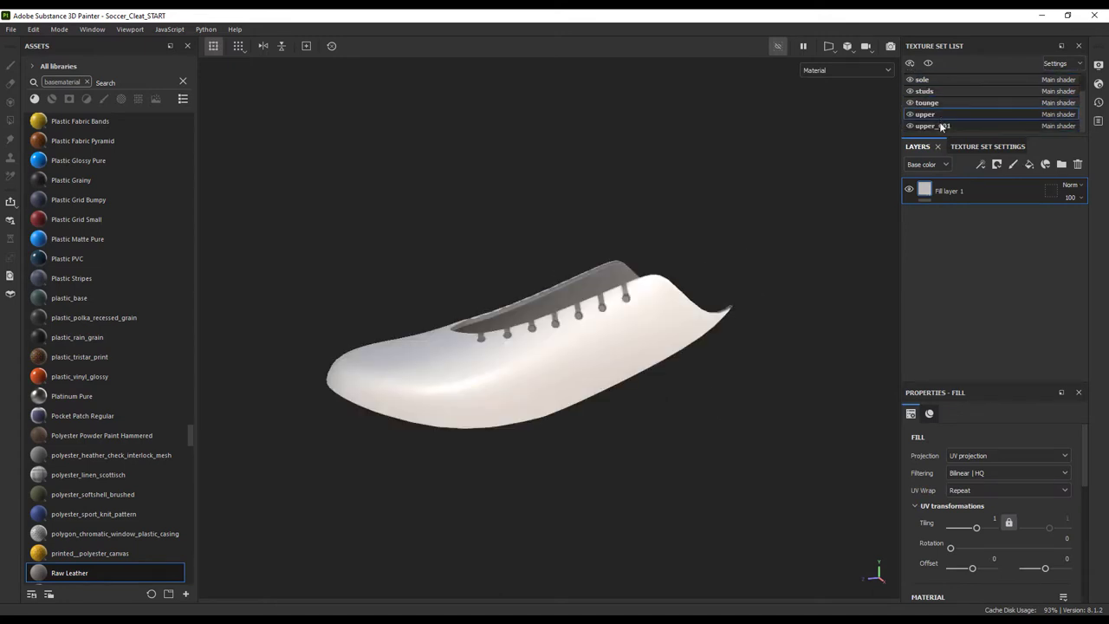
{"action": "left_click", "coordinate": [943, 126]}
{"action": "left_click", "coordinate": [778, 46]}
Step: Apply the Raw Leather material to the upper texture set and set its tiling to 12
{"action": "left_click", "coordinate": [949, 114]}
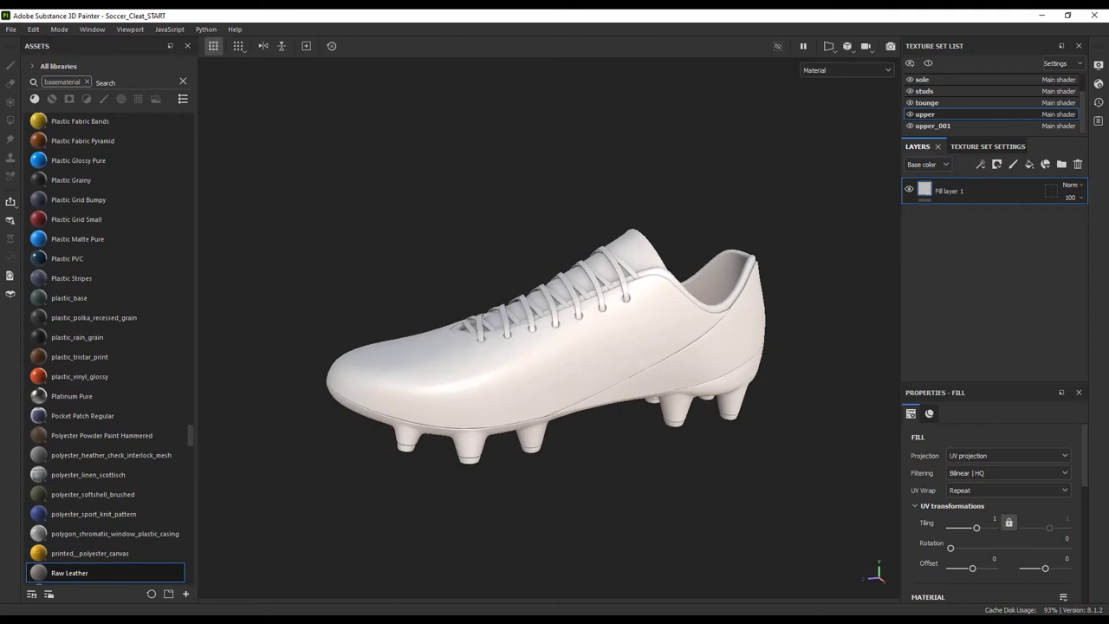
{"action": "left_click_drag", "start_coordinate": [111, 579], "coordinate": [496, 365]}
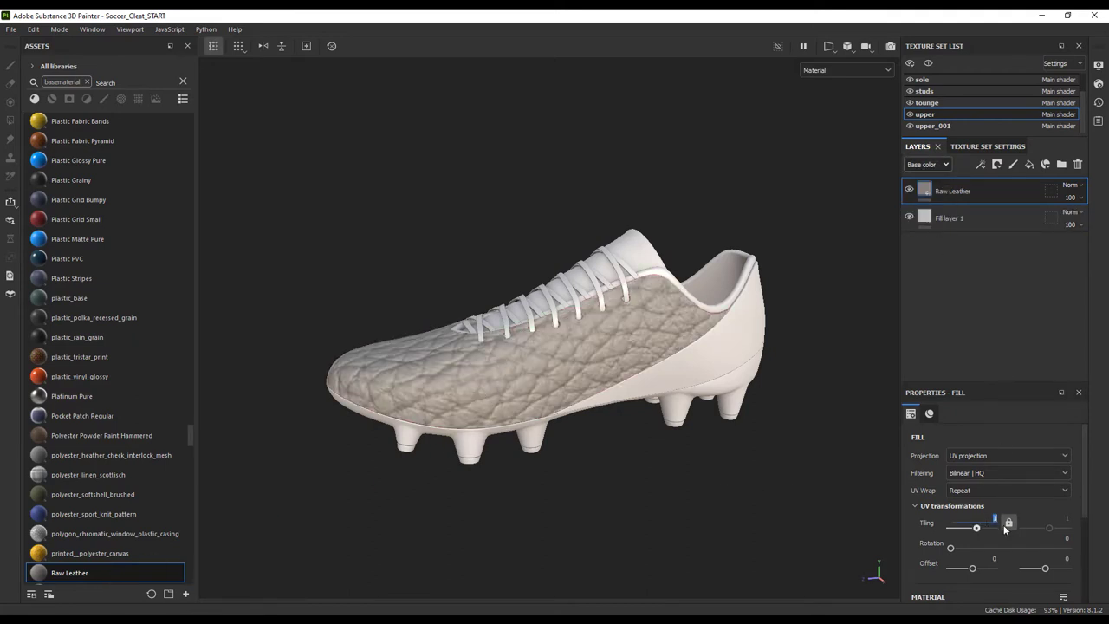
{"action": "type", "text": "2"}
{"action": "key", "text": "Return"}
Step: Reduce the Raw Leather layer's opacity in the Height channel to 6
{"action": "left_click", "coordinate": [928, 164]}
{"action": "left_click", "coordinate": [931, 224]}
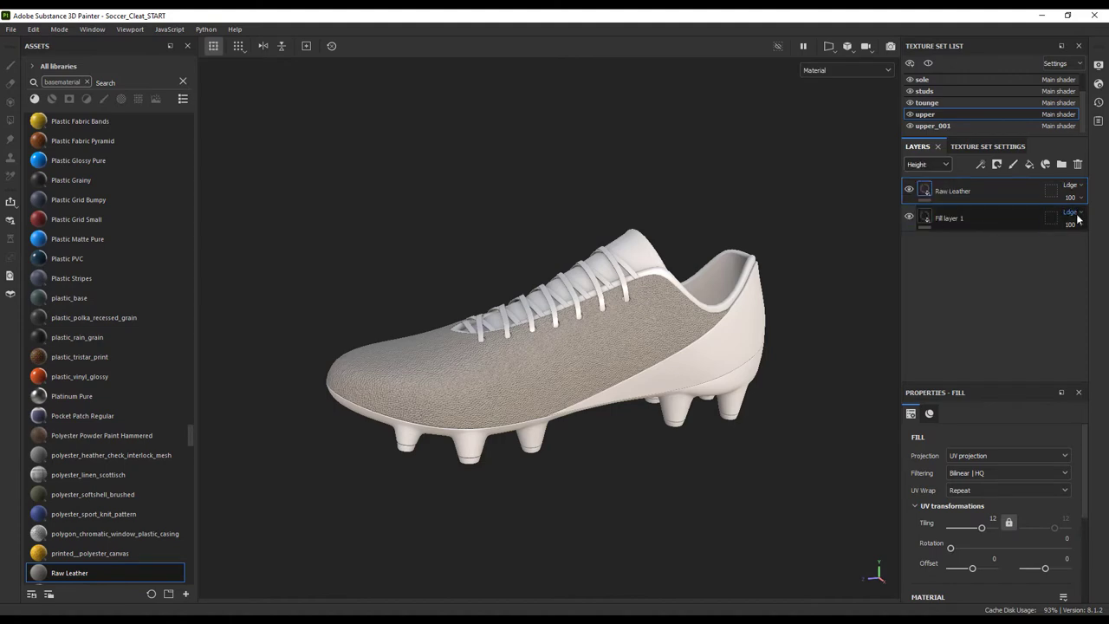
{"action": "left_click", "coordinate": [1075, 197]}
{"action": "left_click_drag", "start_coordinate": [1098, 223], "coordinate": [1082, 222]}
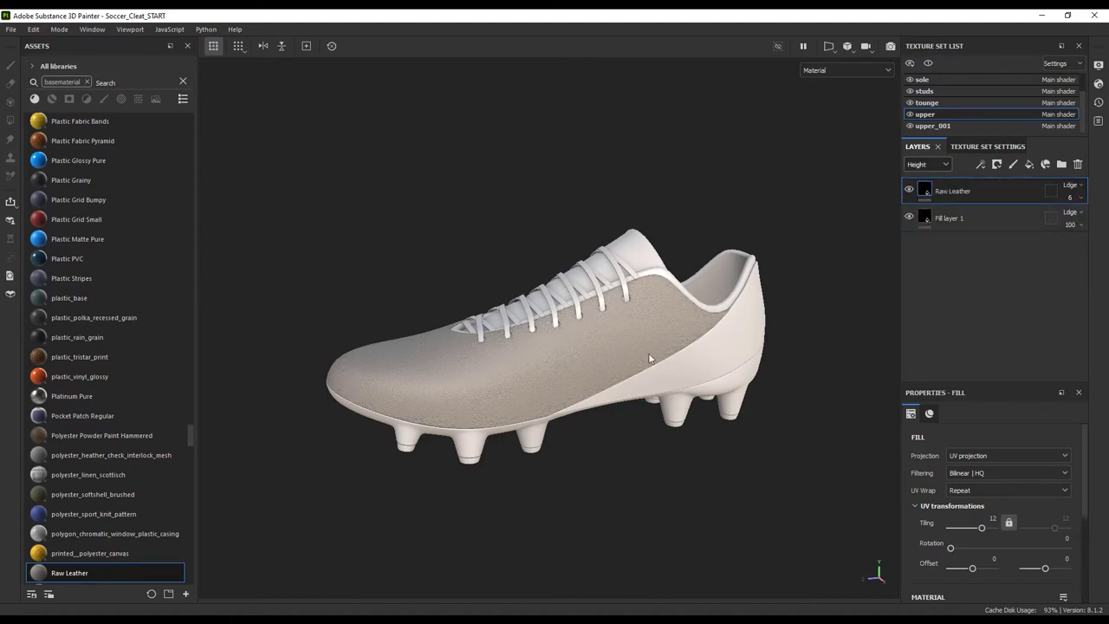
Step: Add a fill layer above Raw Leather and sample its base color from the dark blue swatch in color_scheme.png
{"action": "right_click_drag", "start_coordinate": [650, 358], "coordinate": [588, 434], "text": "alt"}
{"action": "middle_click_drag", "start_coordinate": [588, 434], "coordinate": [607, 408], "text": "alt"}
{"action": "left_click_drag", "start_coordinate": [607, 409], "coordinate": [645, 386], "text": "alt"}
{"action": "right_click_drag", "start_coordinate": [645, 387], "coordinate": [503, 346], "text": "alt"}
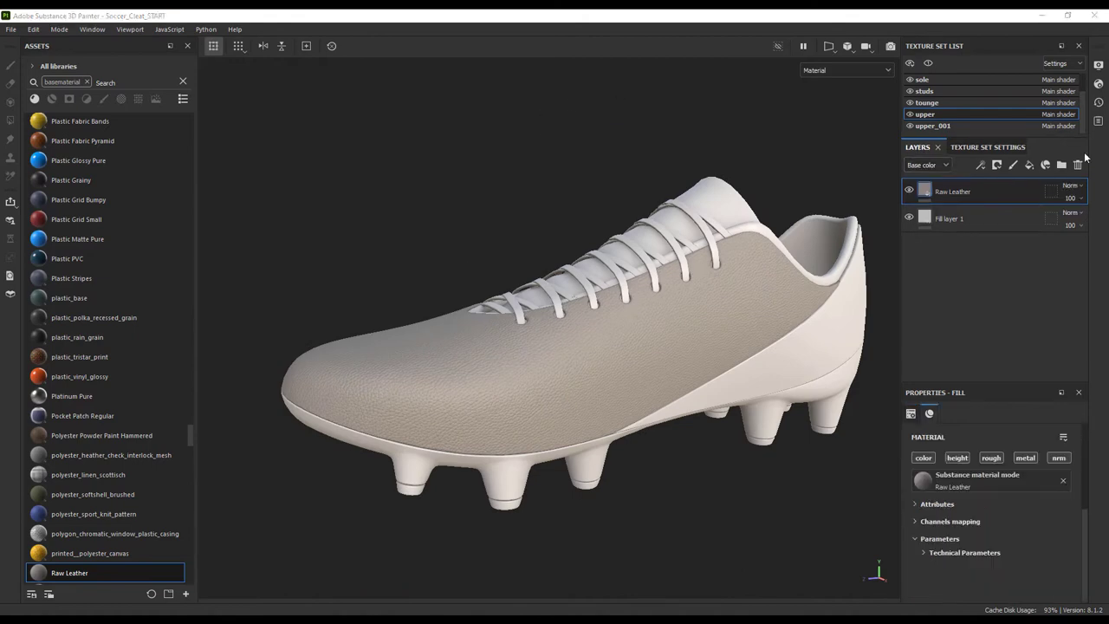
{"action": "left_click", "coordinate": [1030, 166]}
{"action": "scroll", "coordinate": [1019, 442], "scroll_direction": "down", "scroll_amount": 2}
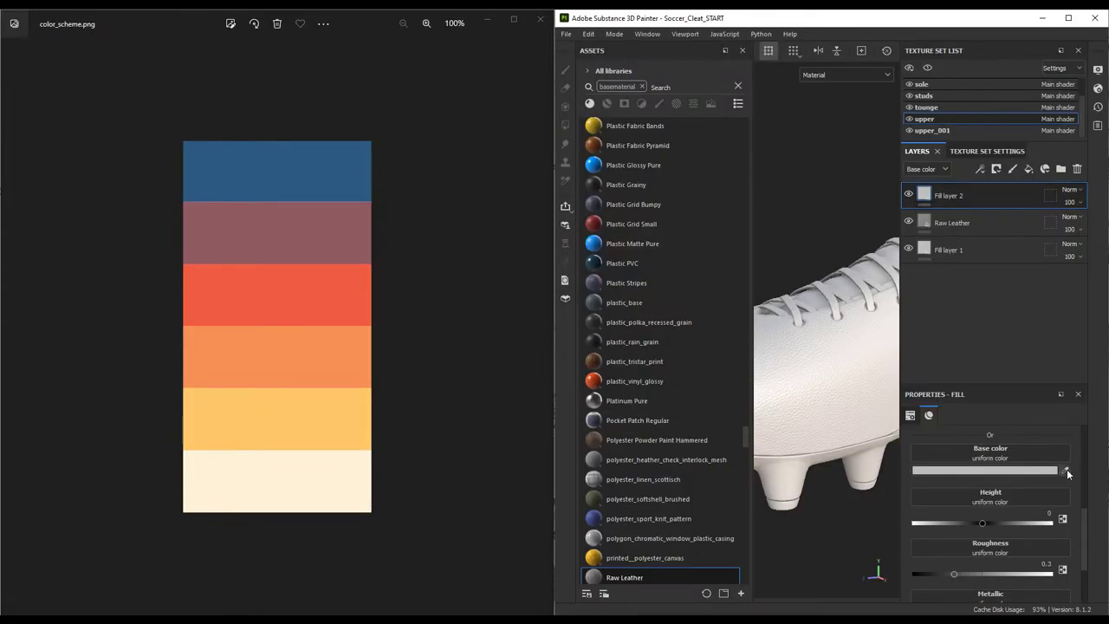
{"action": "left_click", "coordinate": [1066, 470]}
{"action": "left_click", "coordinate": [347, 206]}
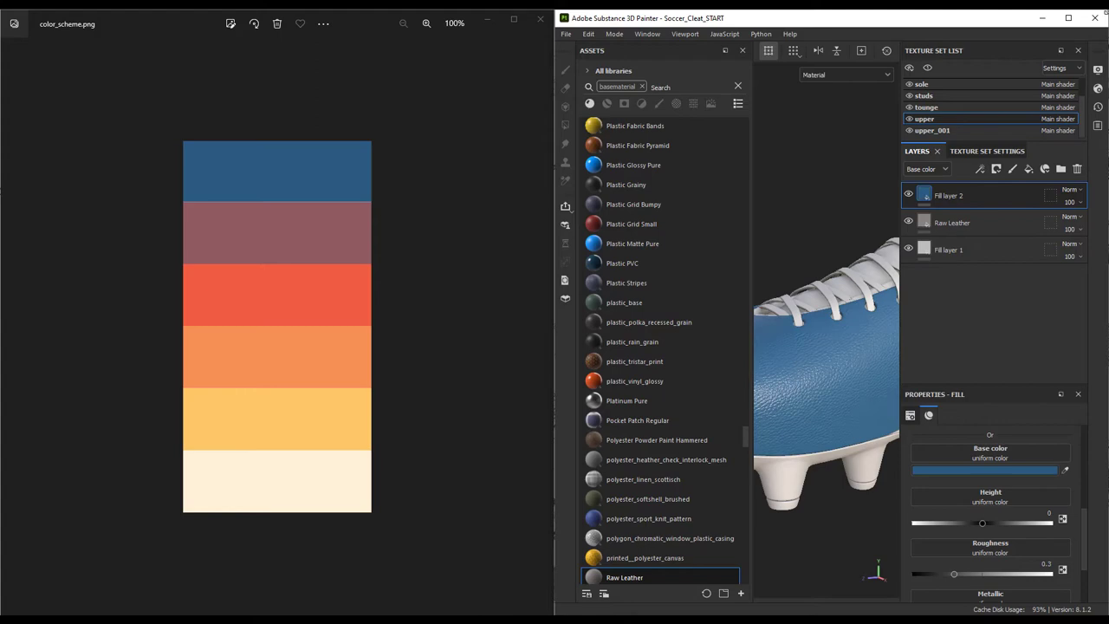
{"action": "left_click", "coordinate": [1069, 17]}
Step: Raise the blue fill layer's metallic value and set its roughness to 0.3
{"action": "scroll", "coordinate": [953, 587], "scroll_direction": "down", "scroll_amount": 1}
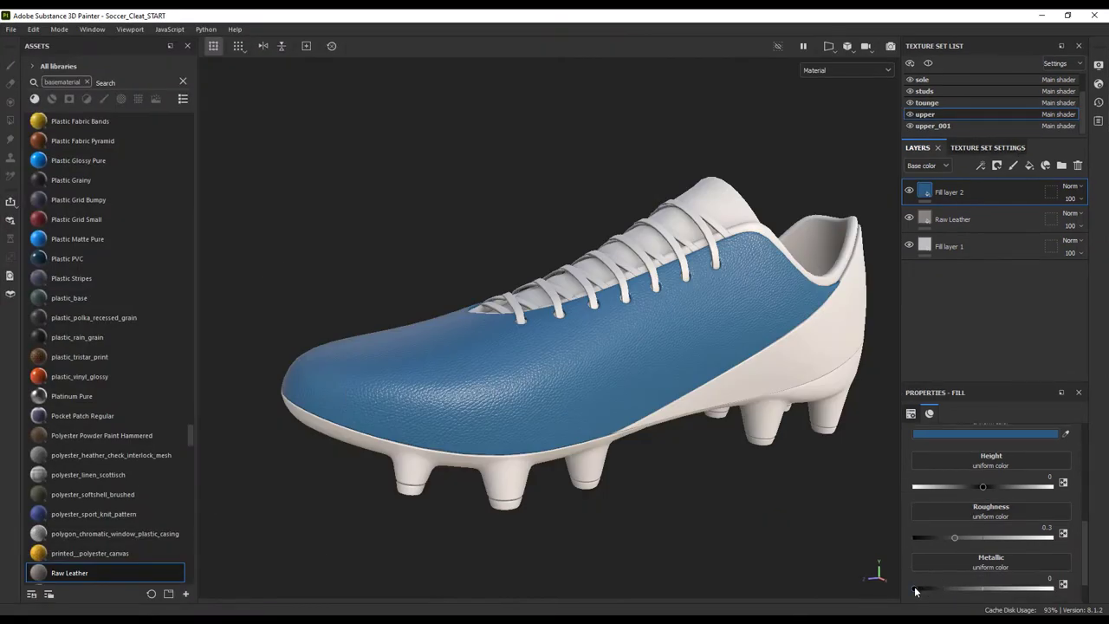
{"action": "left_click_drag", "start_coordinate": [916, 588], "coordinate": [1050, 588]}
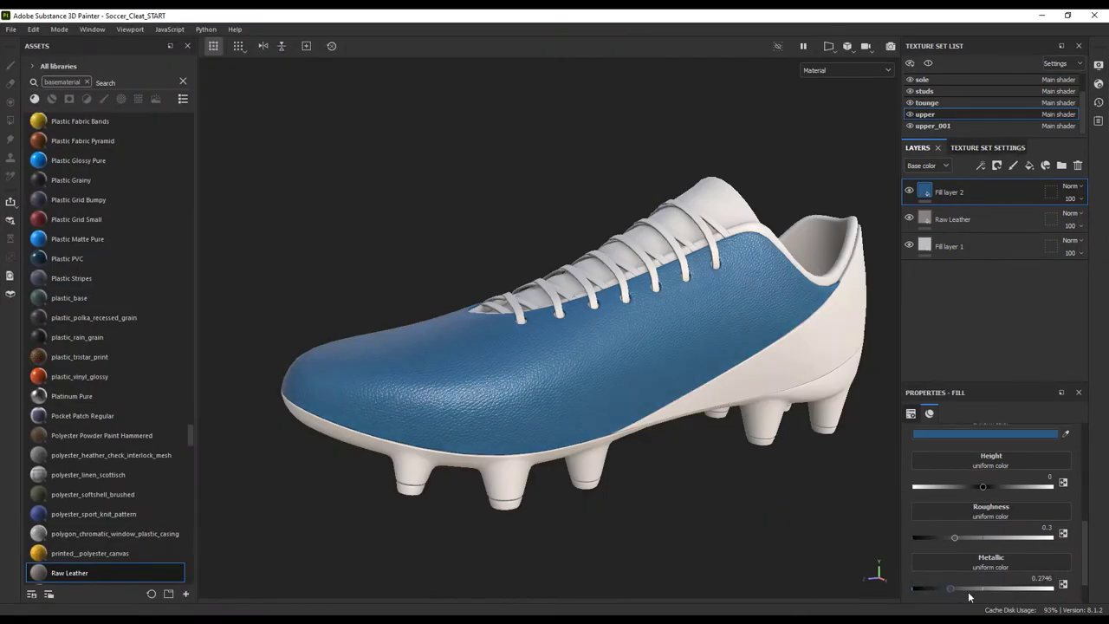
{"action": "left_click", "coordinate": [969, 538]}
{"action": "type", "text": ".3"}
{"action": "key", "text": "Return"}
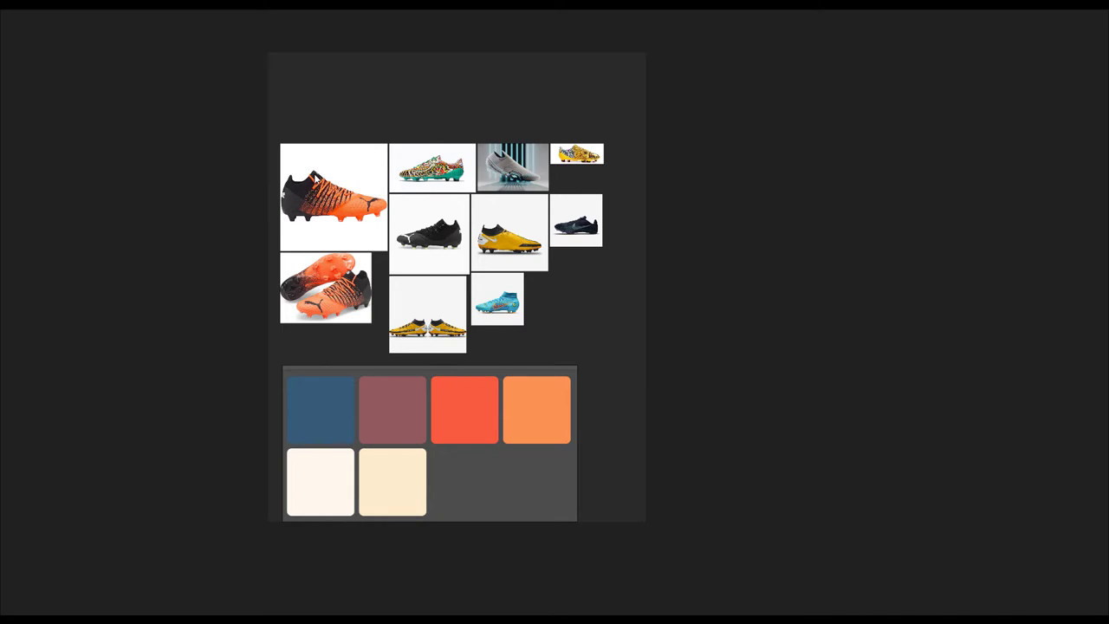
Step: Search the 3D assets in Creative Cloud Desktop for "mountain bike tire" and send Mountain Bike Tire E Tread to Painter
{"action": "scroll", "coordinate": [319, 203], "scroll_direction": "up", "scroll_amount": 12}
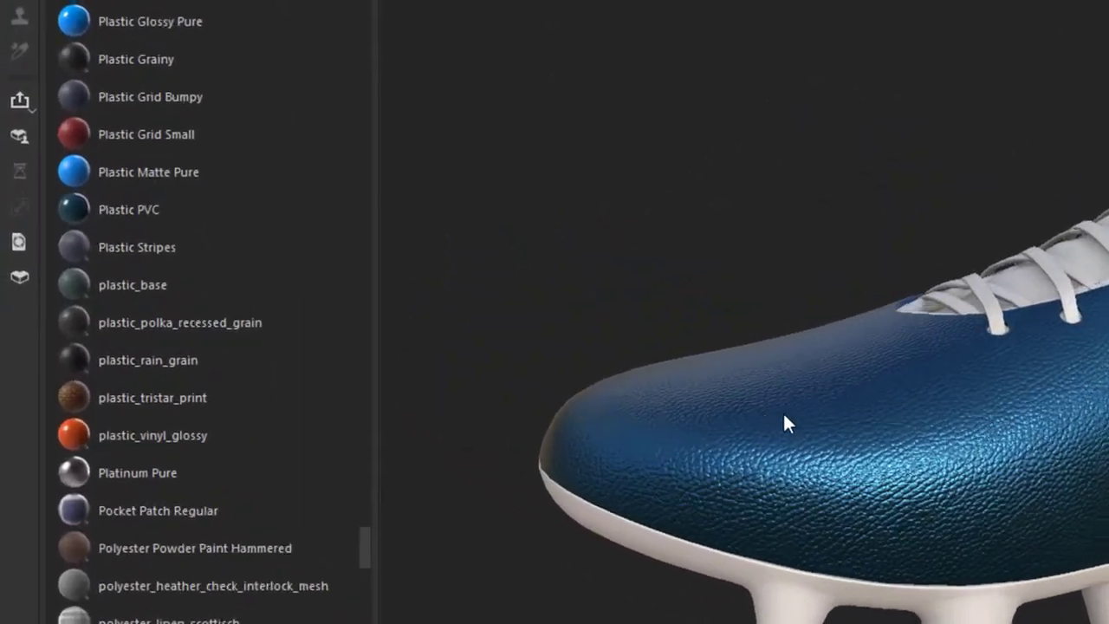
{"action": "left_click", "coordinate": [24, 279]}
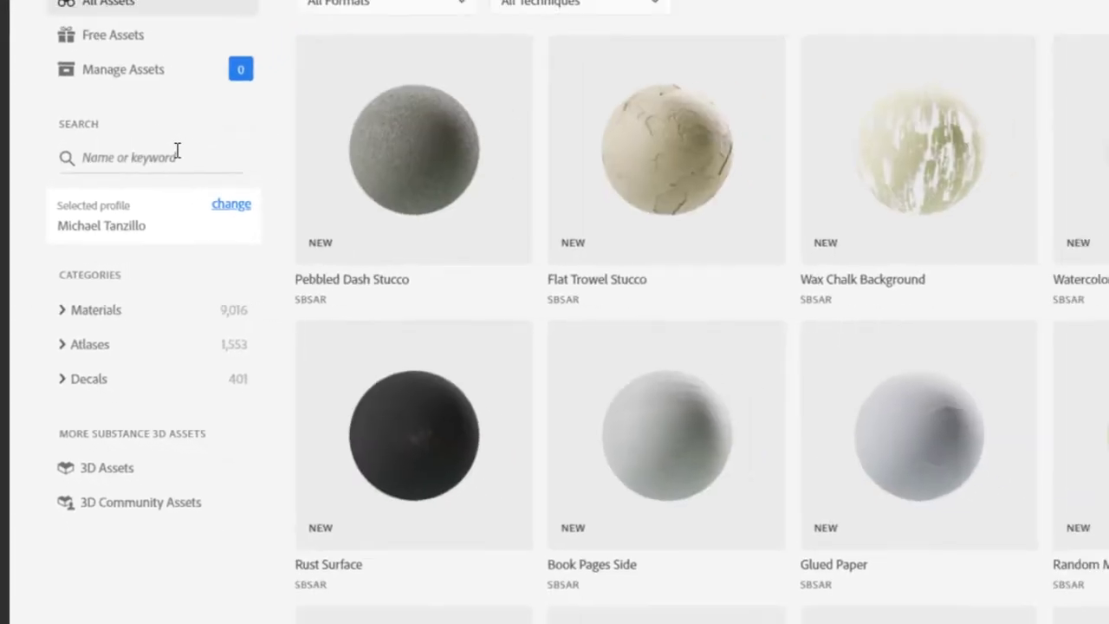
{"action": "left_click", "coordinate": [209, 118]}
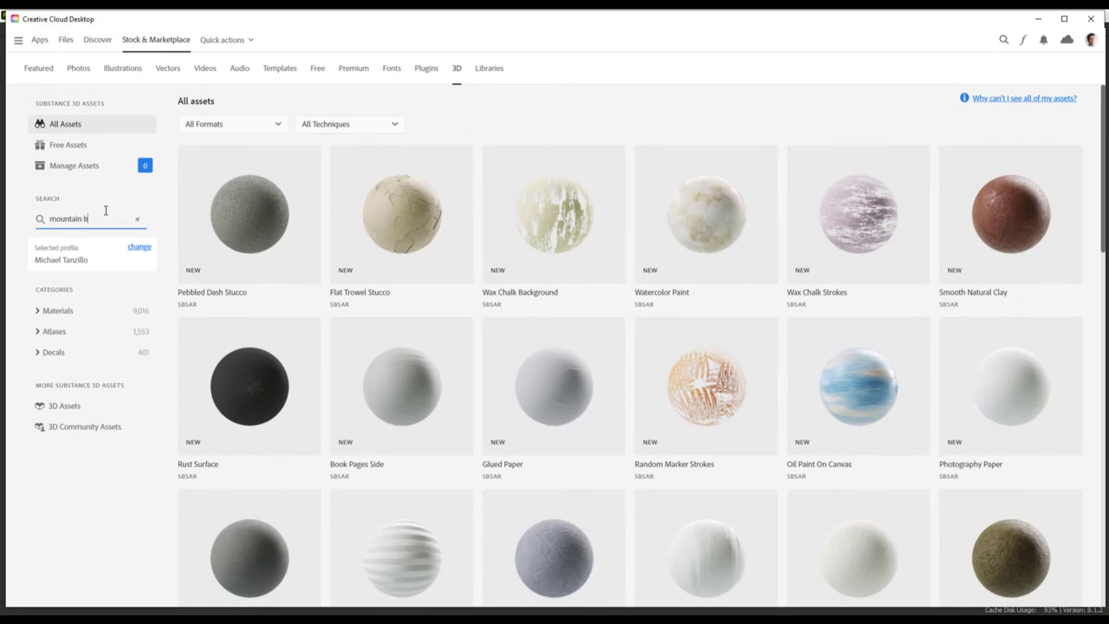
{"action": "type", "text": "mountain bike tire"}
{"action": "key", "text": "Return"}
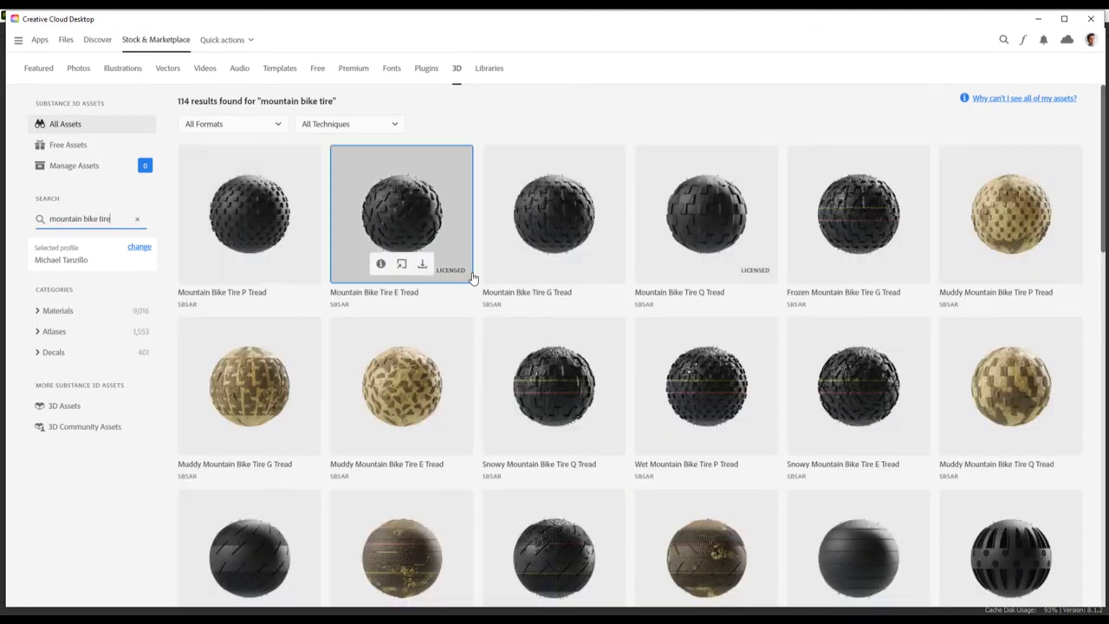
{"action": "left_click", "coordinate": [266, 240]}
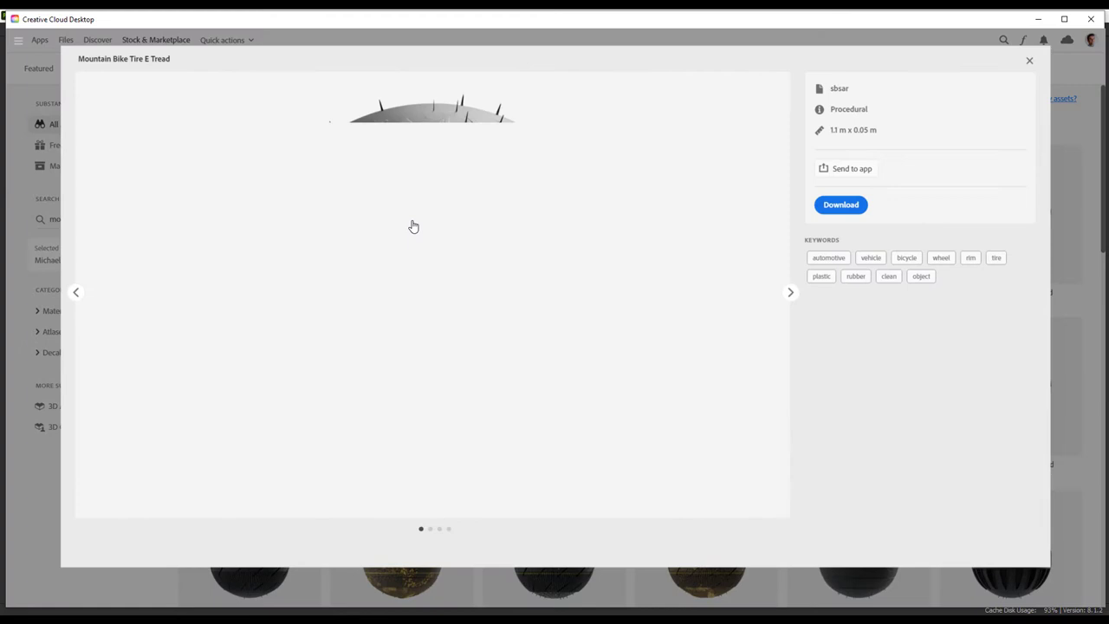
{"action": "left_click", "coordinate": [854, 169]}
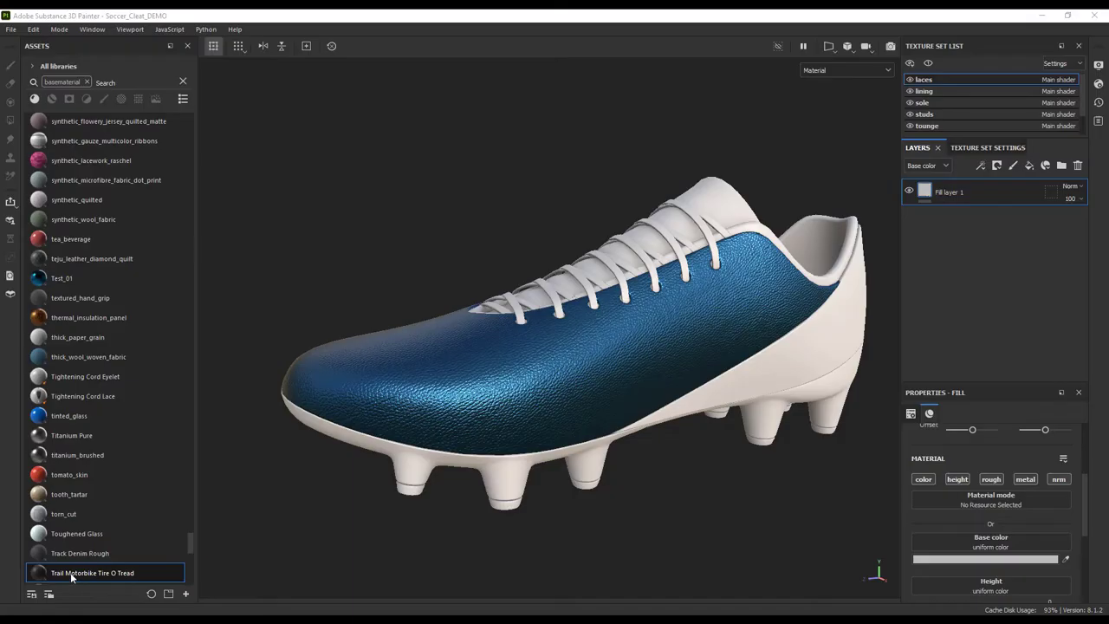
Step: Apply Trail Motorbike Tire O Tread to the upper using only its height and normal channels, with tiling set to 10.9
{"action": "mouse_move", "coordinate": [75, 572]}
{"action": "left_mouse_down"}
{"action": "mouse_move", "coordinate": [414, 396]}
{"action": "mouse_move", "coordinate": [508, 396]}
{"action": "left_mouse_up"}
{"action": "scroll", "coordinate": [988, 537], "scroll_direction": "up", "scroll_amount": 3}
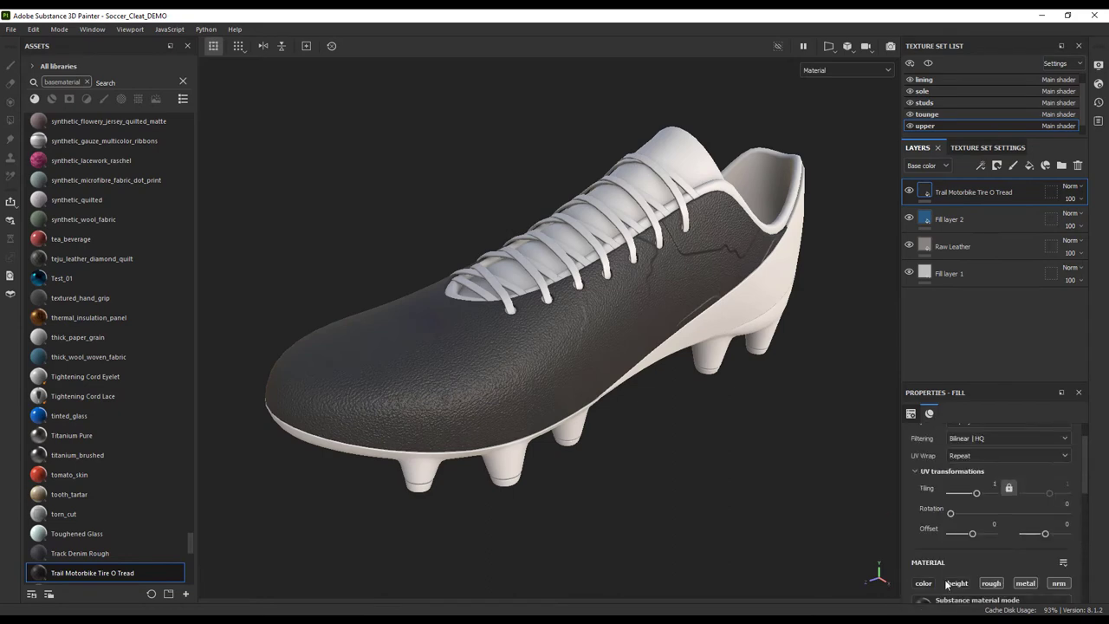
{"action": "left_click_drag", "start_coordinate": [977, 496], "coordinate": [983, 494]}
Step: Reduce the Trail Motorbike Tire O Tread layer's opacity in the Height channel to 17
{"action": "left_click", "coordinate": [927, 166]}
{"action": "left_click", "coordinate": [931, 227]}
{"action": "left_click", "coordinate": [1073, 199]}
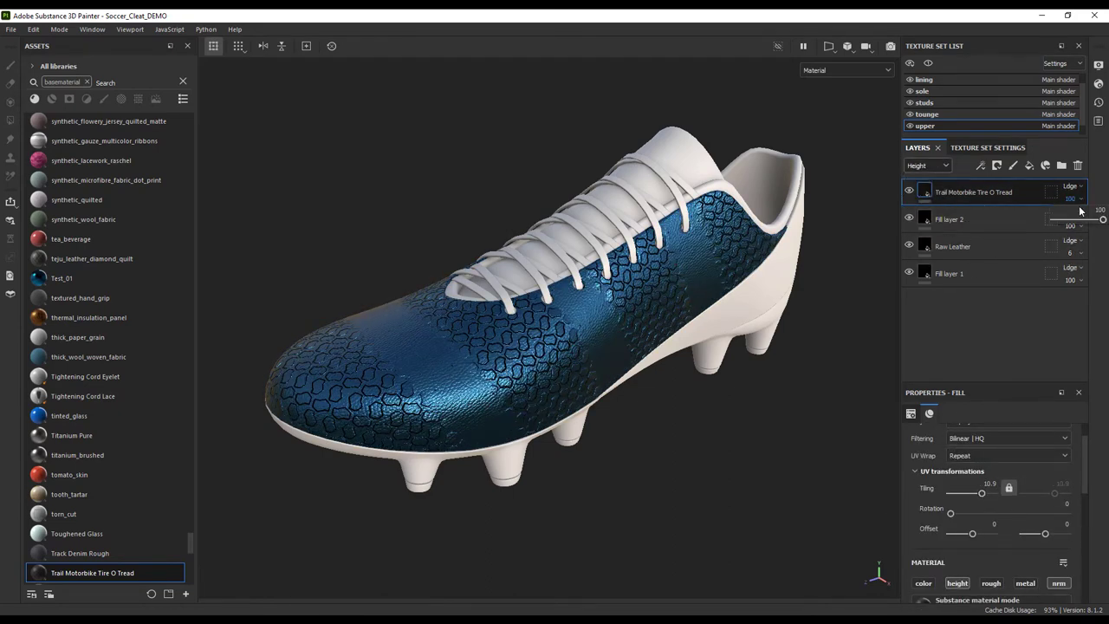
{"action": "left_click_drag", "start_coordinate": [1100, 220], "coordinate": [1066, 220]}
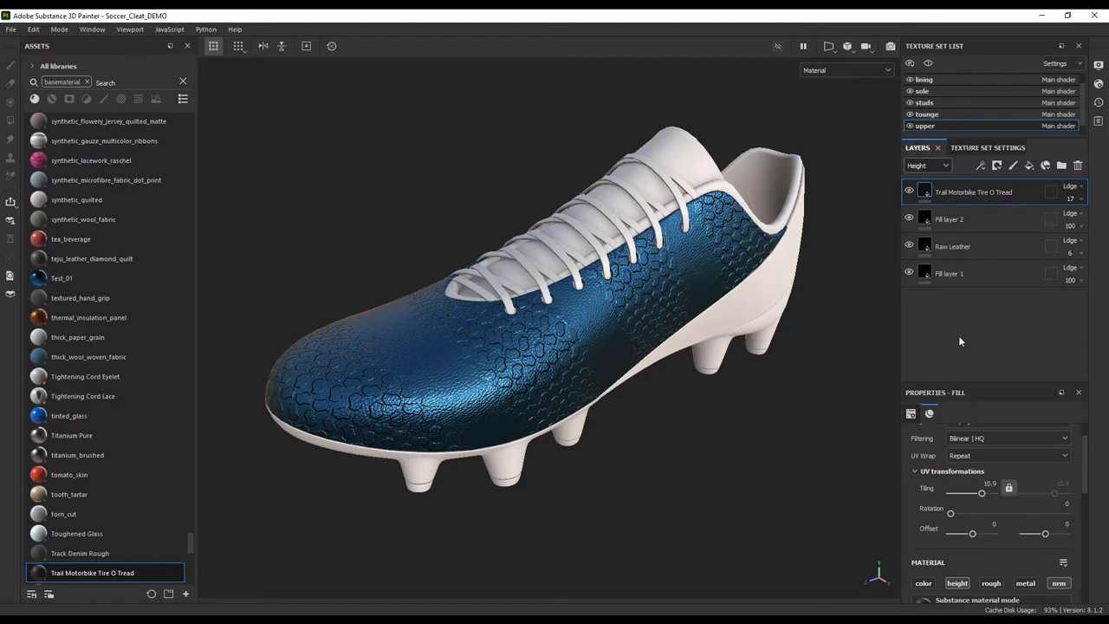
Step: Return the layer stack to the Base color channel, rename the blue fill layer as Base Color, and select the tread layer
{"action": "left_click", "coordinate": [927, 165]}
{"action": "left_click", "coordinate": [930, 179]}
{"action": "double_click", "coordinate": [953, 221]}
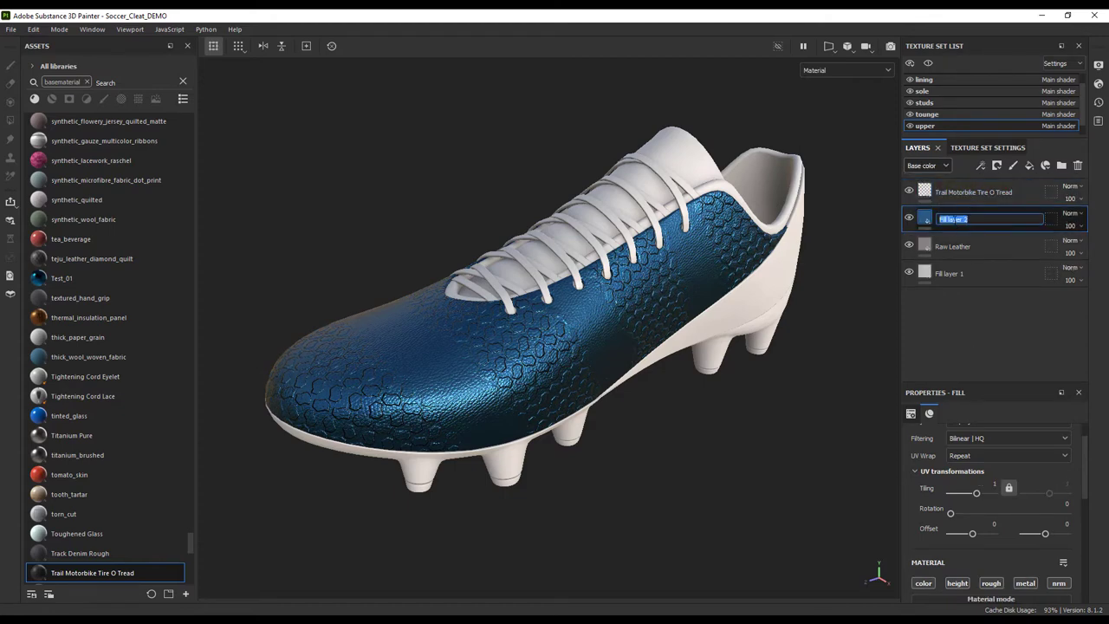
{"action": "left_click", "coordinate": [1010, 196]}
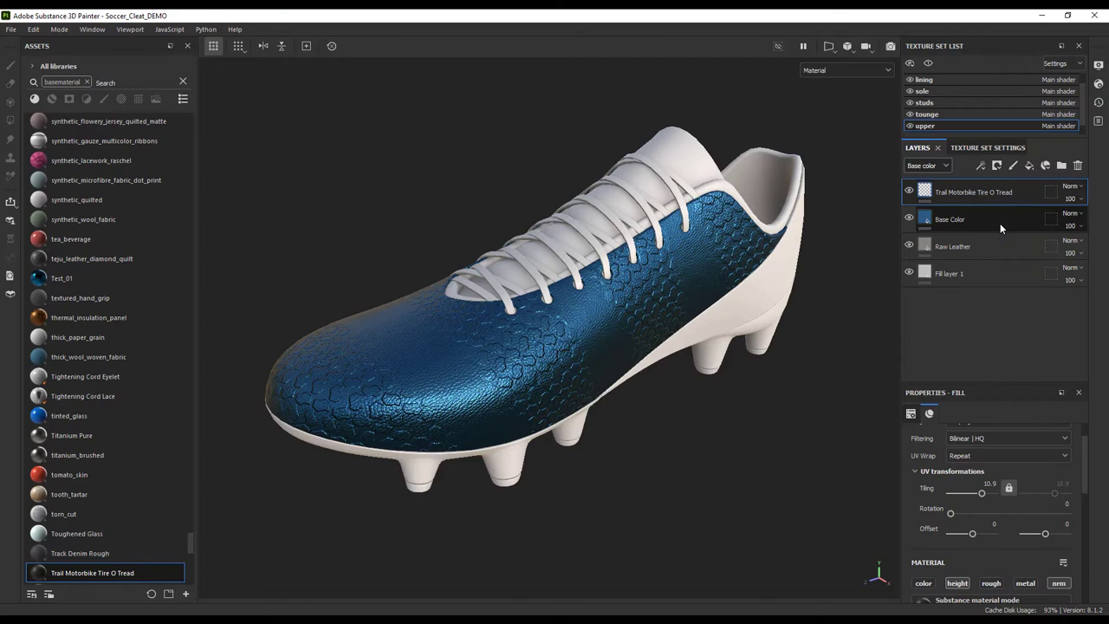
Step: Duplicate the Trail Motorbike Tire O Tread layer and group both tread layers in a folder named Tire Text
{"action": "key", "text": "ctrl+d"}
{"action": "key", "text": "F1"}
{"action": "left_click_drag", "start_coordinate": [727, 328], "coordinate": [737, 303]}
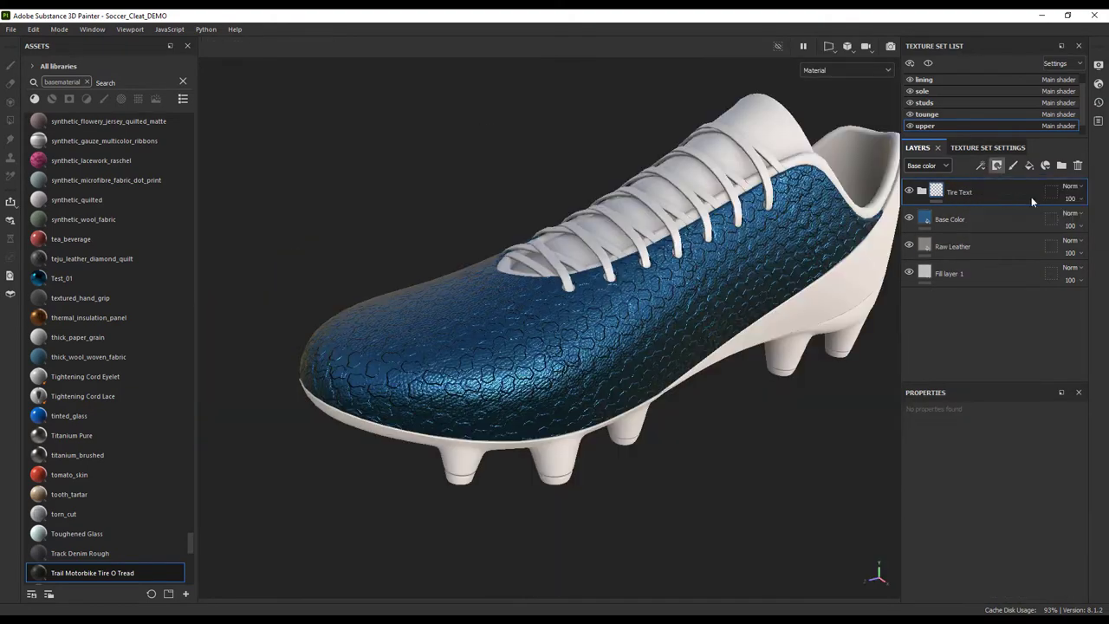
Step: Add a fill effect to the Tire Text folder's mask and assign the Gradient Linear 1 texture to it
{"action": "left_click", "coordinate": [980, 165]}
{"action": "left_click", "coordinate": [1005, 193]}
{"action": "left_click", "coordinate": [997, 517]}
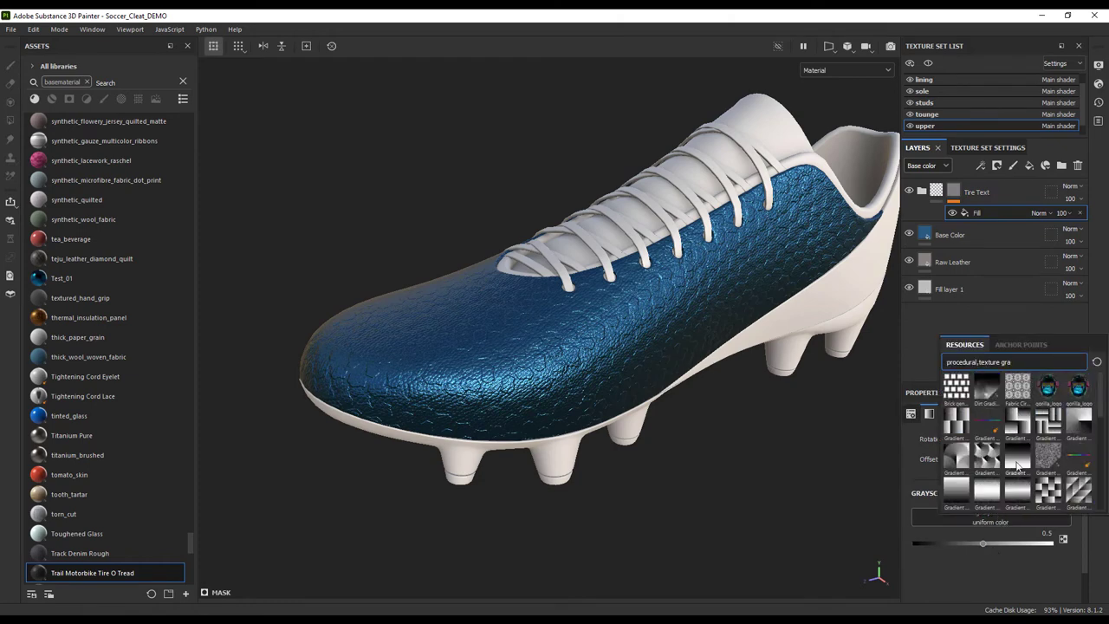
{"action": "left_click", "coordinate": [1003, 475]}
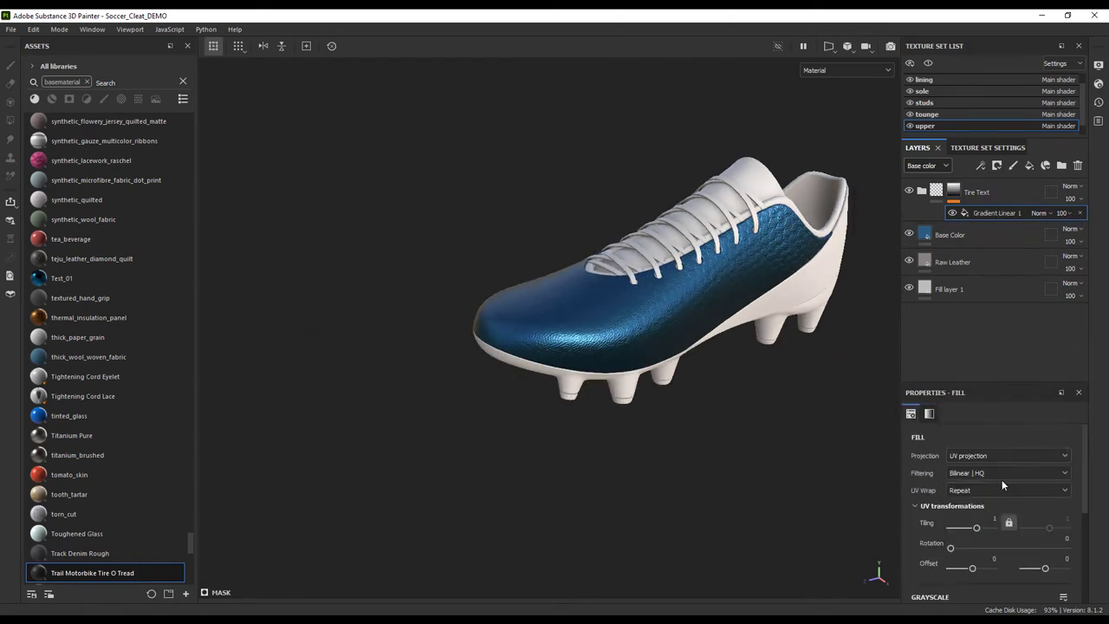
Step: Set the mask gradient to Cylindrical projection with balance 0.24 so the tread fades from the toe toward the heel
{"action": "left_click", "coordinate": [1005, 455]}
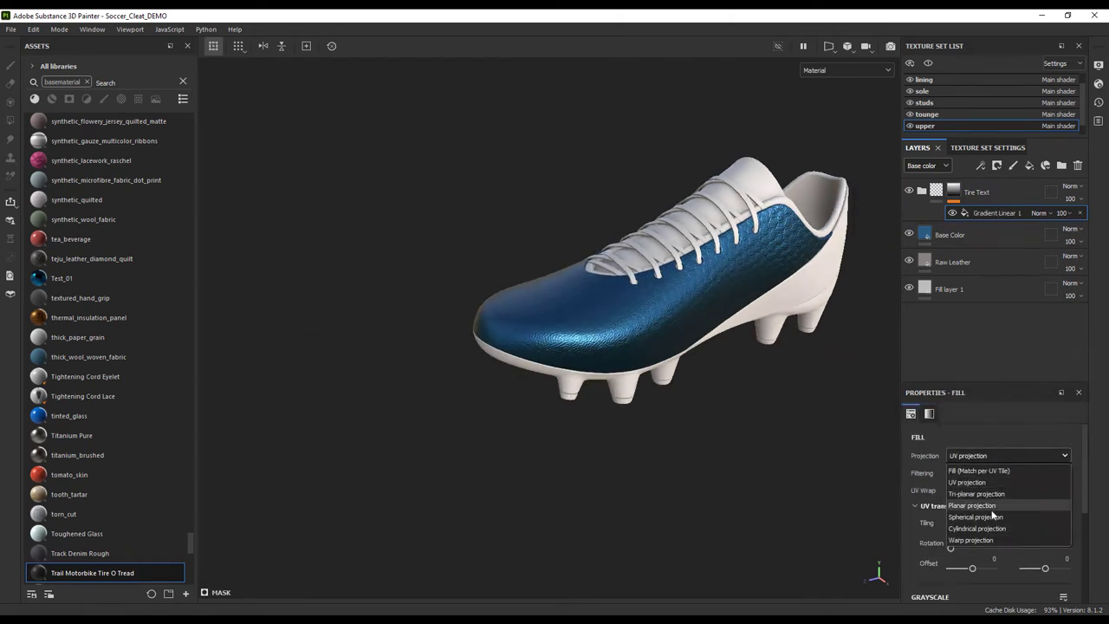
{"action": "left_click", "coordinate": [988, 516]}
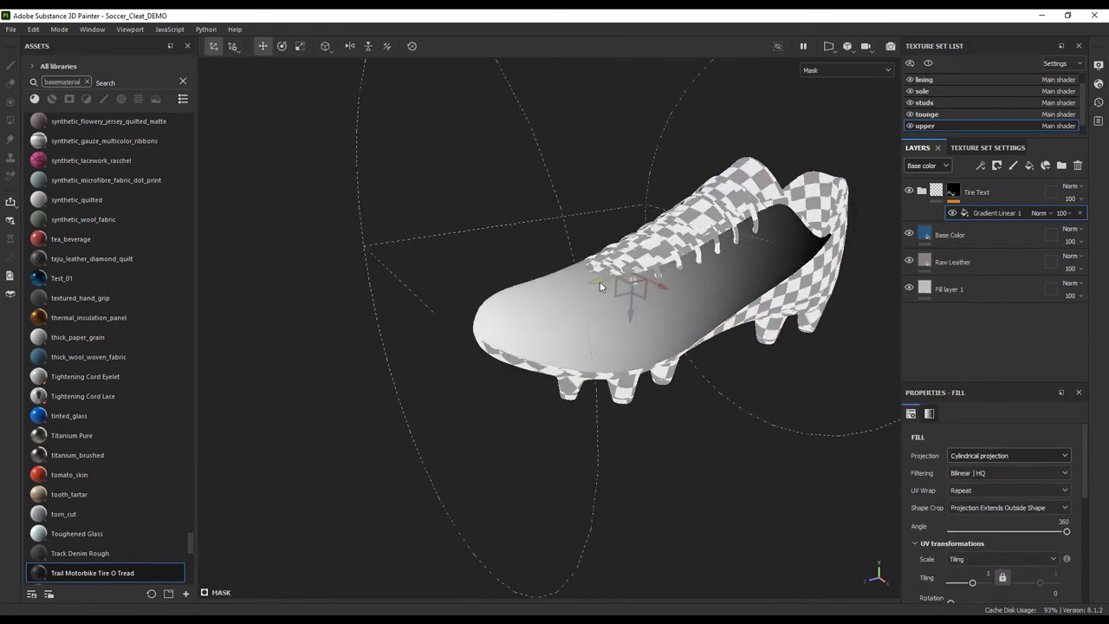
{"action": "scroll", "coordinate": [993, 546], "scroll_direction": "down", "scroll_amount": 5}
{"action": "left_click_drag", "start_coordinate": [998, 525], "coordinate": [958, 525]}
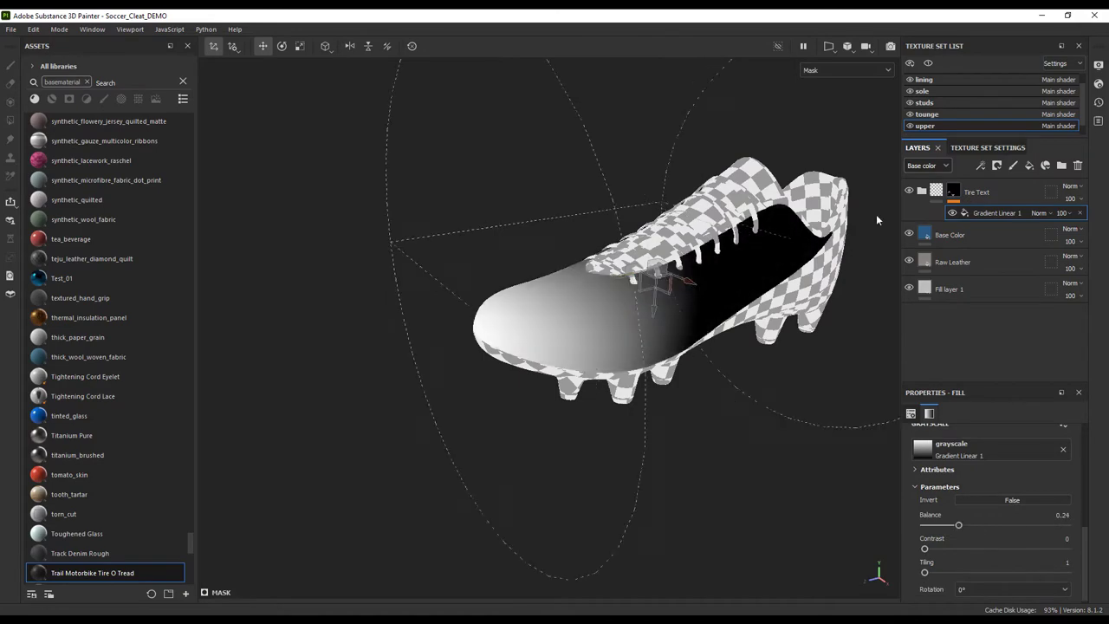
{"action": "left_click", "coordinate": [936, 192]}
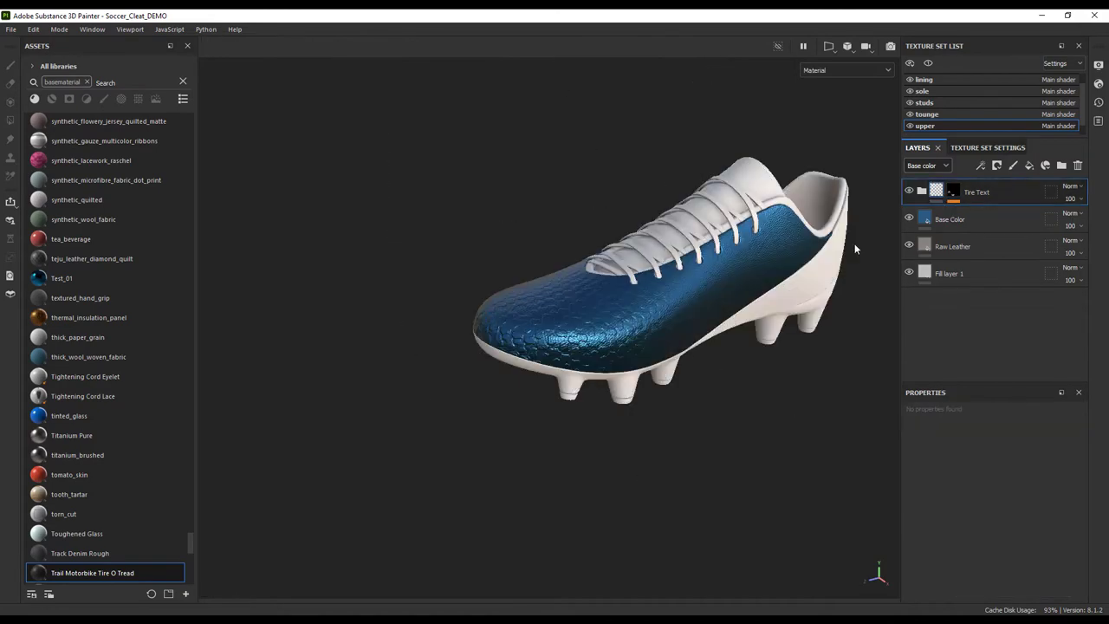
{"action": "left_click_drag", "start_coordinate": [855, 248], "coordinate": [737, 286], "text": "alt"}
{"action": "scroll", "coordinate": [760, 352], "scroll_direction": "up", "scroll_amount": 2}
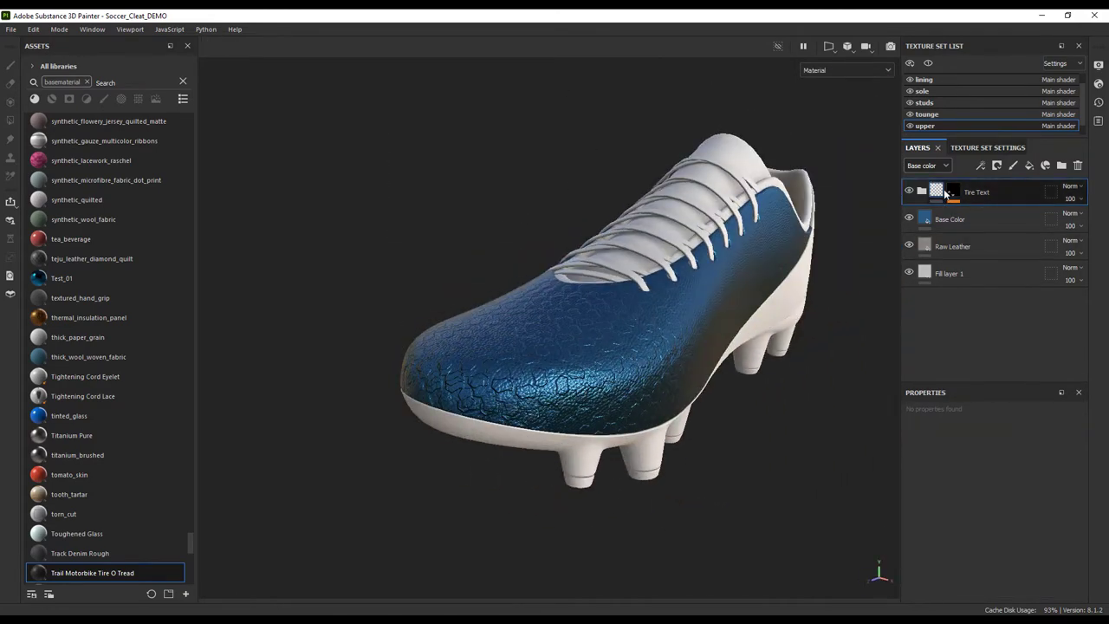
Step: Expand the Tire Text folder, then search Creative Cloud Desktop's 3D assets for "duct" and send Liner Bellow Duct to Painter
{"action": "left_click", "coordinate": [953, 193]}
{"action": "left_click", "coordinate": [966, 219]}
{"action": "left_click", "coordinate": [934, 194]}
{"action": "left_click", "coordinate": [934, 194]}
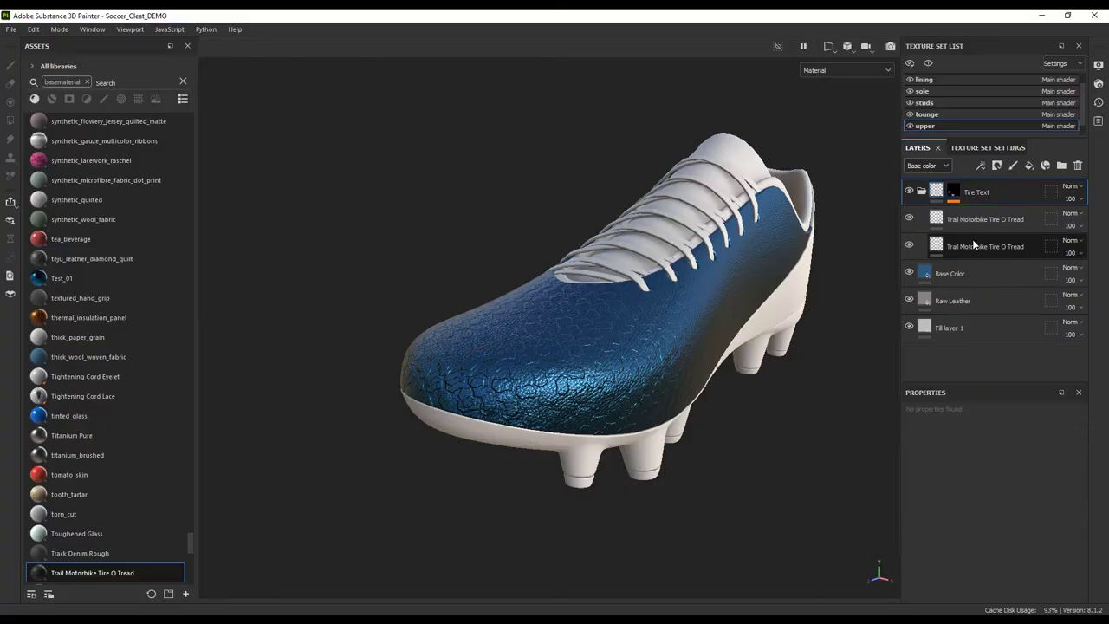
{"action": "left_click", "coordinate": [996, 218]}
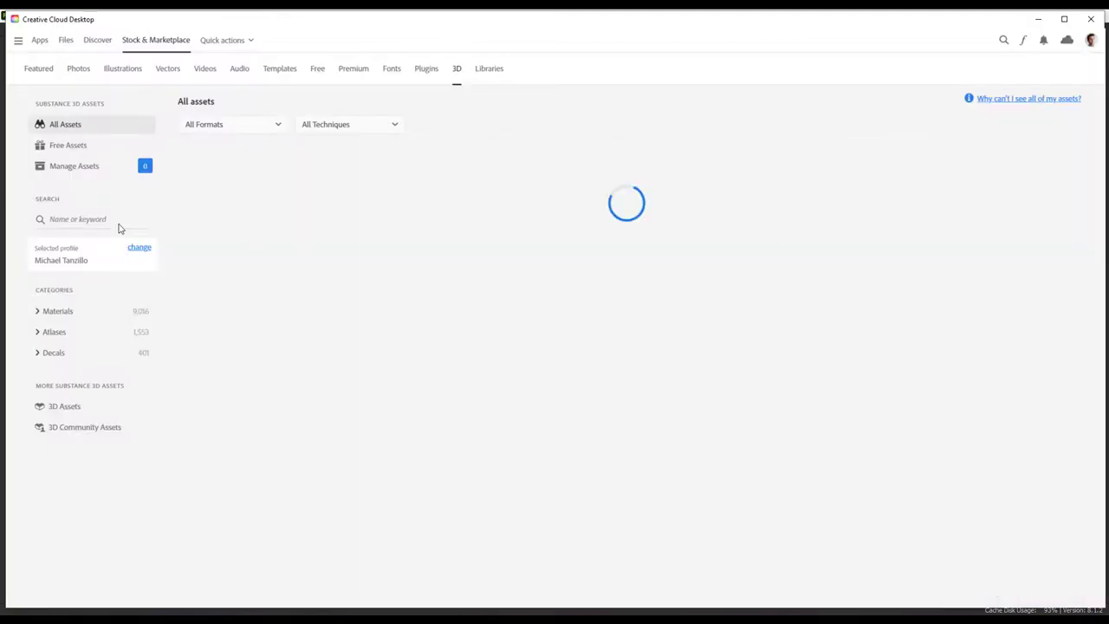
{"action": "left_click", "coordinate": [82, 219]}
{"action": "type", "text": "duct"}
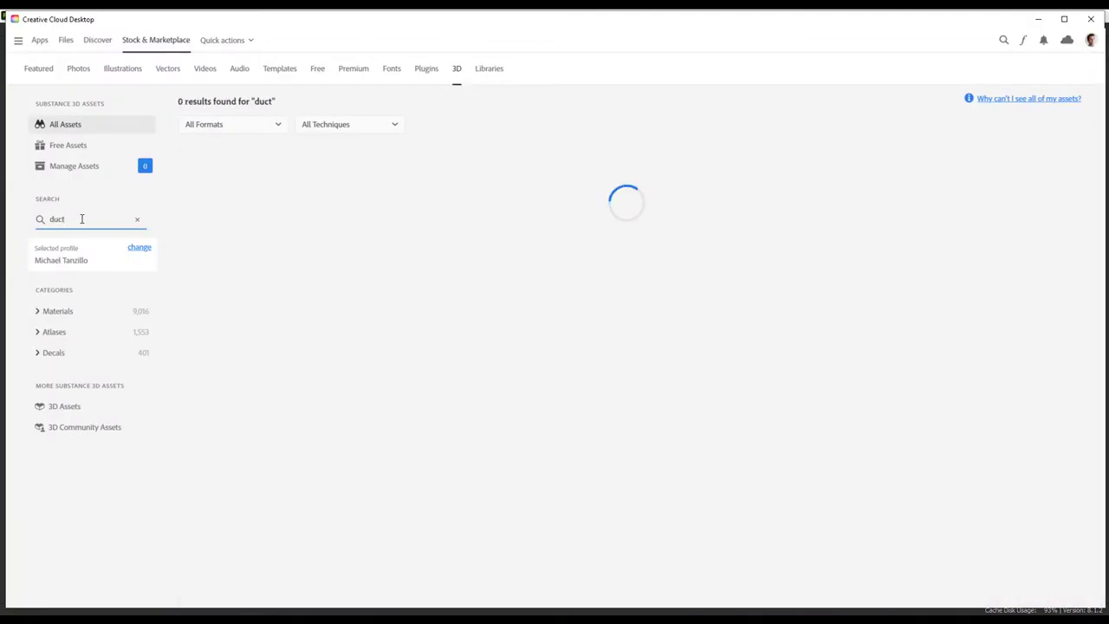
{"action": "left_click", "coordinate": [710, 266]}
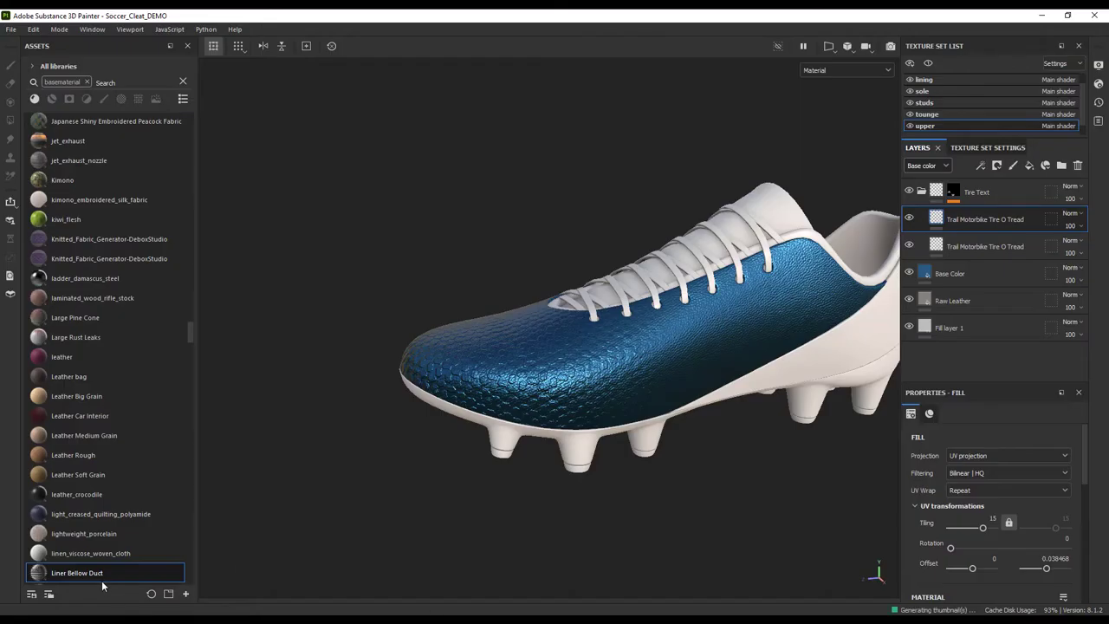
Step: Apply Liner Bellow Duct to the upper using only its height channel, with tiling set to 15.37
{"action": "left_click_drag", "start_coordinate": [105, 572], "coordinate": [780, 319]}
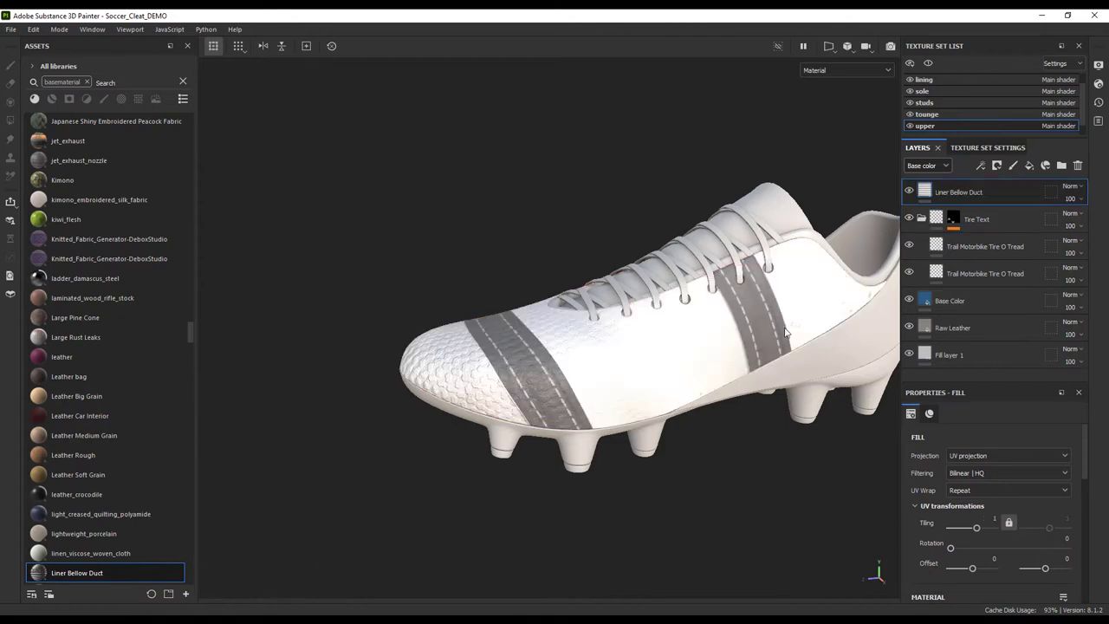
{"action": "scroll", "coordinate": [959, 512], "scroll_direction": "down", "scroll_amount": 3}
{"action": "left_click", "coordinate": [957, 513], "text": "alt"}
{"action": "scroll", "coordinate": [968, 483], "scroll_direction": "up", "scroll_amount": 1}
{"action": "left_click_drag", "start_coordinate": [975, 459], "coordinate": [983, 460]}
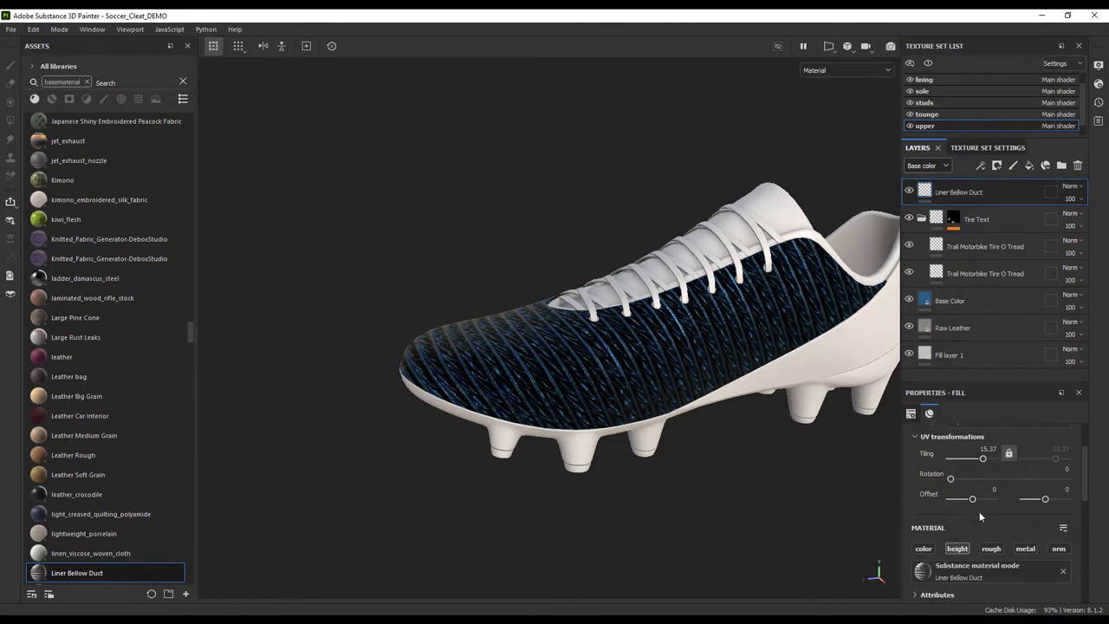
Step: Switch the layer stack to the Height channel and lower the Liner Bellow Duct layer's opacity to 7
{"action": "left_click", "coordinate": [919, 165]}
{"action": "left_click", "coordinate": [928, 226]}
{"action": "left_click", "coordinate": [1070, 199]}
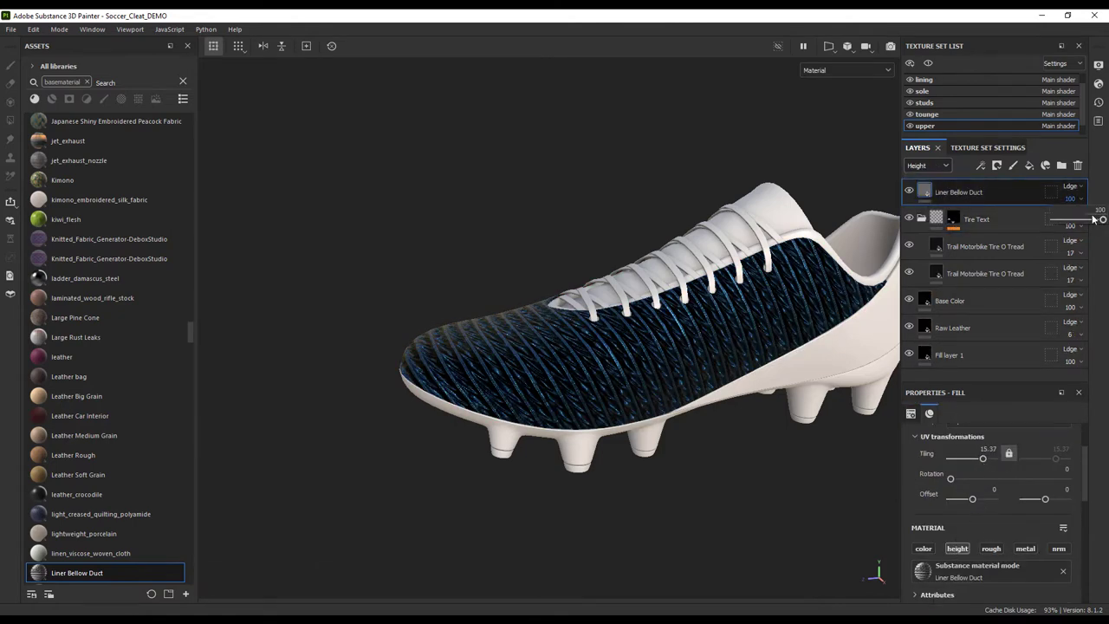
{"action": "left_click_drag", "start_coordinate": [1099, 221], "coordinate": [1058, 222]}
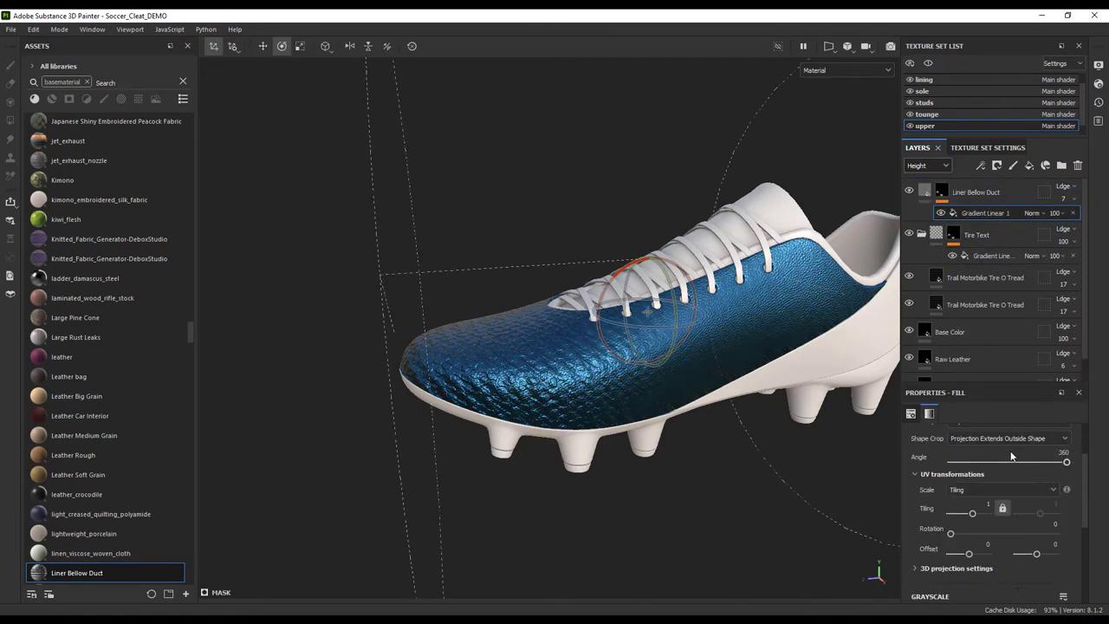
Step: Mask Liner Bellow Duct with the inverted Gradient Linear 1 at balance 0.65, and set the Tire Text gradient's balance to 0.17
{"action": "scroll", "coordinate": [953, 515], "scroll_direction": "down", "scroll_amount": 2}
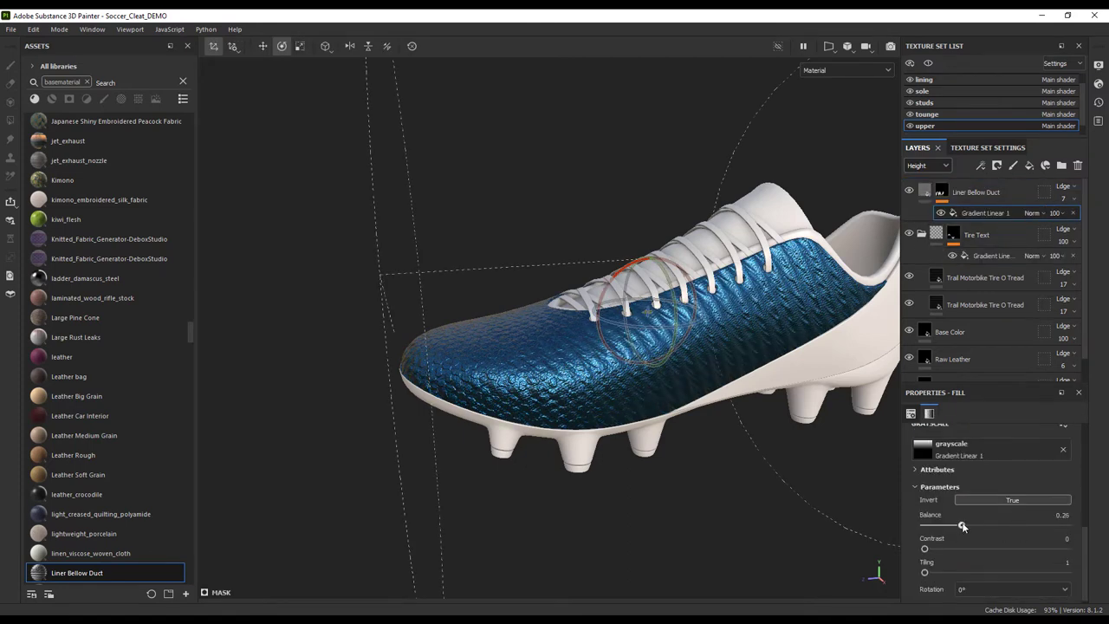
{"action": "left_click_drag", "start_coordinate": [962, 526], "coordinate": [1034, 528]}
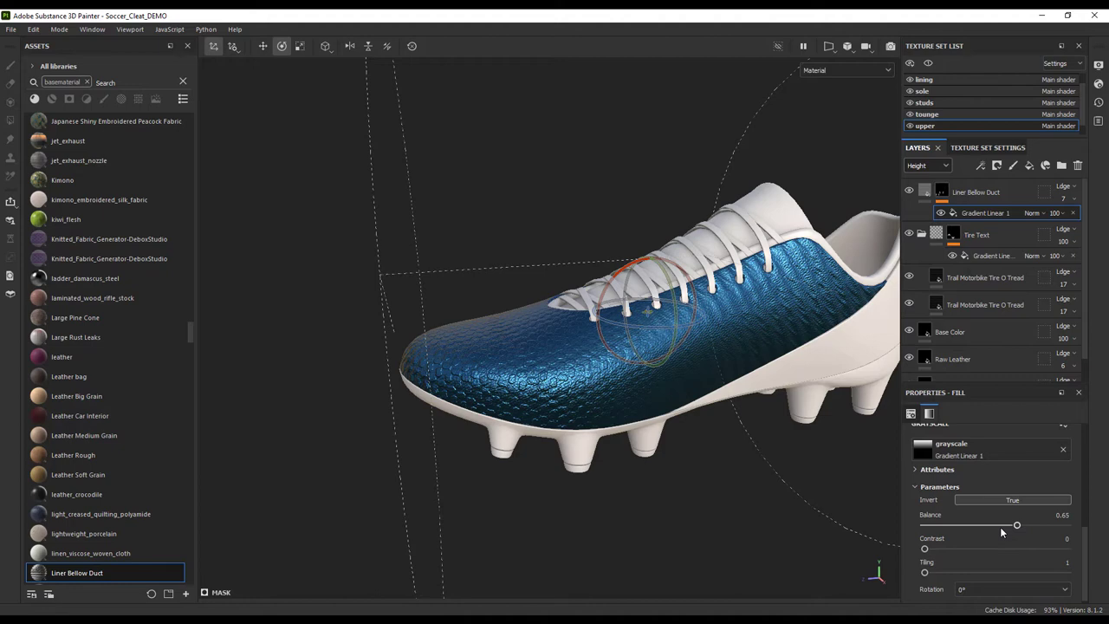
{"action": "left_click", "coordinate": [977, 235]}
{"action": "left_click", "coordinate": [993, 255]}
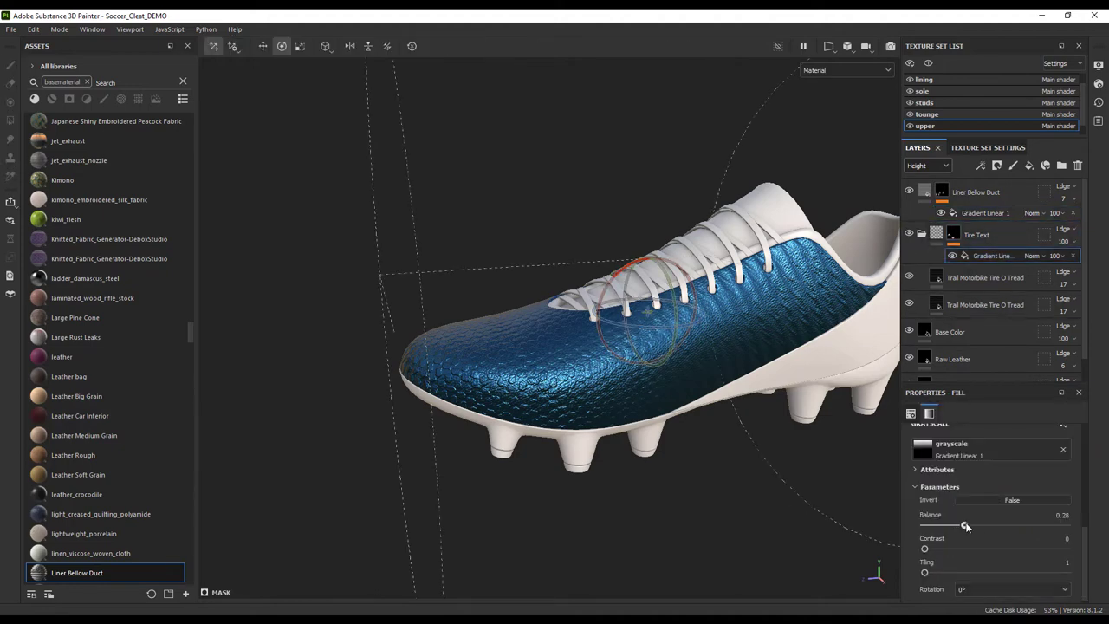
{"action": "mouse_move", "coordinate": [963, 525]}
{"action": "left_mouse_down"}
{"action": "mouse_move", "coordinate": [988, 525]}
{"action": "mouse_move", "coordinate": [949, 525]}
{"action": "left_mouse_up"}
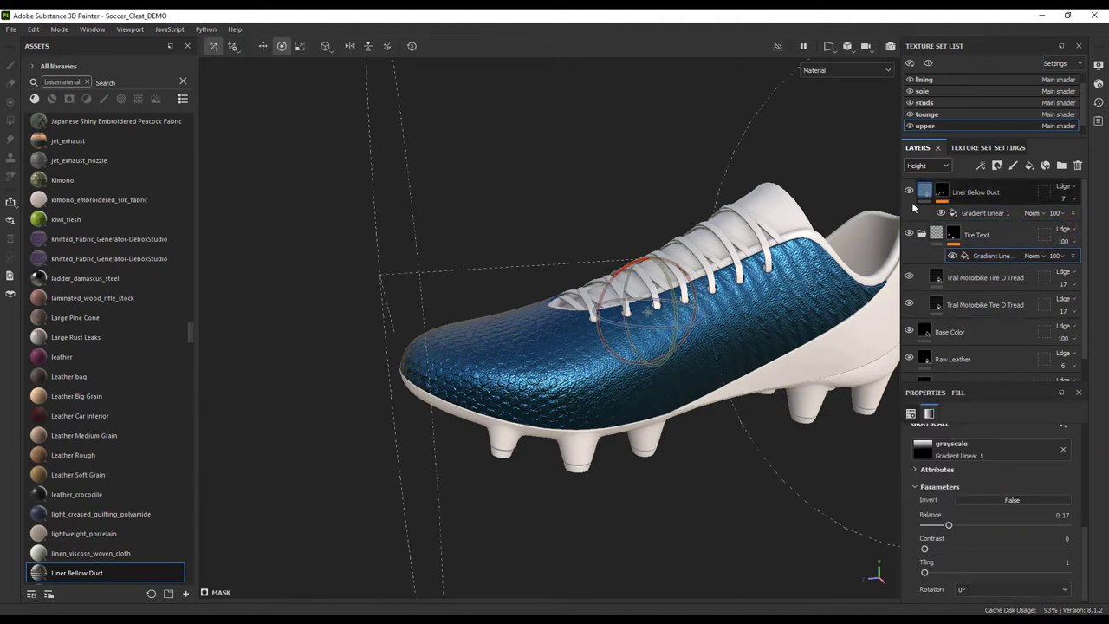
Step: Add a fill layer above Liner Bellow Duct with only roughness and metallic enabled, and set its roughness to about 0.31
{"action": "left_click", "coordinate": [924, 192]}
{"action": "middle_click_drag", "start_coordinate": [736, 226], "coordinate": [589, 242], "text": "alt"}
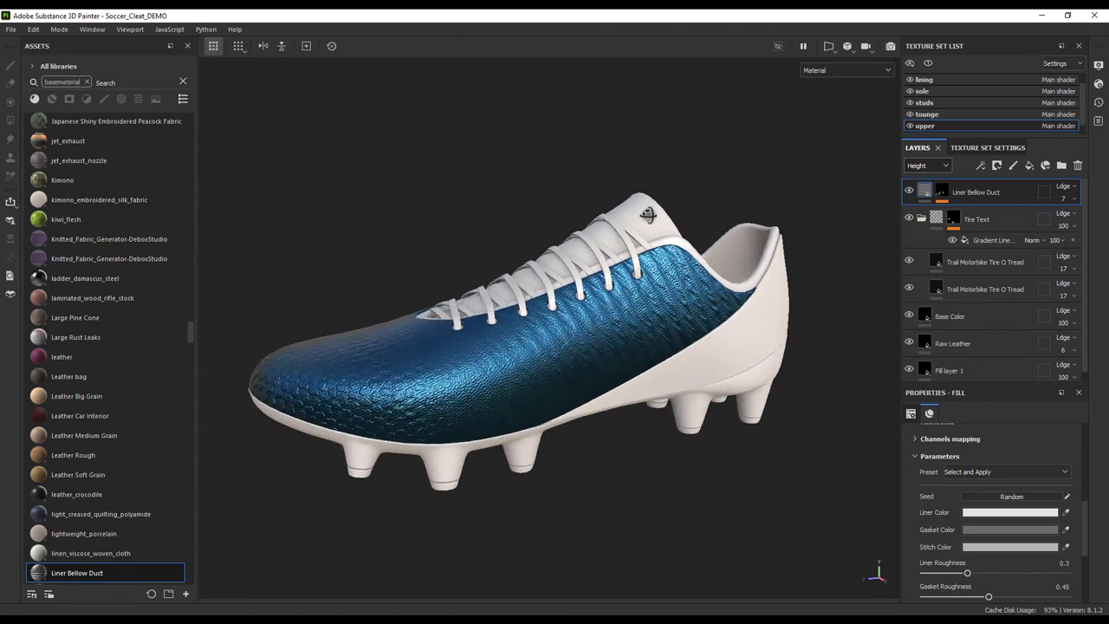
{"action": "mouse_move", "coordinate": [649, 215]}
{"action": "left_mouse_down", "text": "alt"}
{"action": "mouse_move", "coordinate": [783, 207]}
{"action": "mouse_move", "coordinate": [652, 217]}
{"action": "left_mouse_up", "text": "alt"}
{"action": "right_click_drag", "start_coordinate": [652, 217], "coordinate": [468, 247], "text": "alt"}
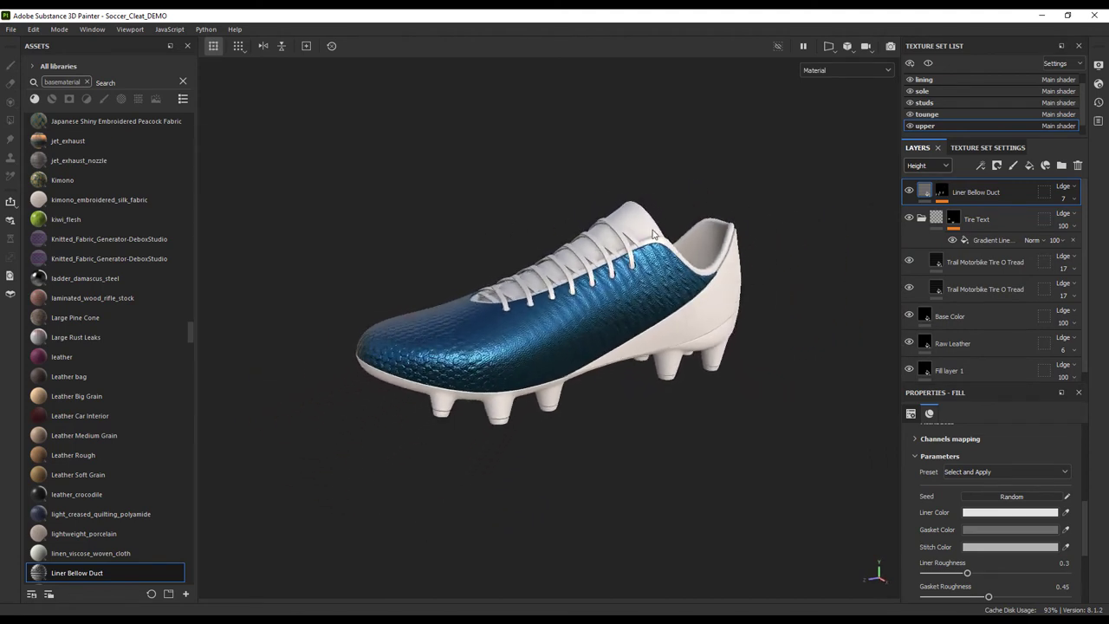
{"action": "middle_click_drag", "start_coordinate": [654, 230], "coordinate": [648, 260], "text": "alt"}
{"action": "mouse_move", "coordinate": [660, 263]}
{"action": "right_mouse_down", "text": "shift"}
{"action": "mouse_move", "coordinate": [508, 249]}
{"action": "mouse_move", "coordinate": [661, 274]}
{"action": "right_mouse_up", "text": "shift"}
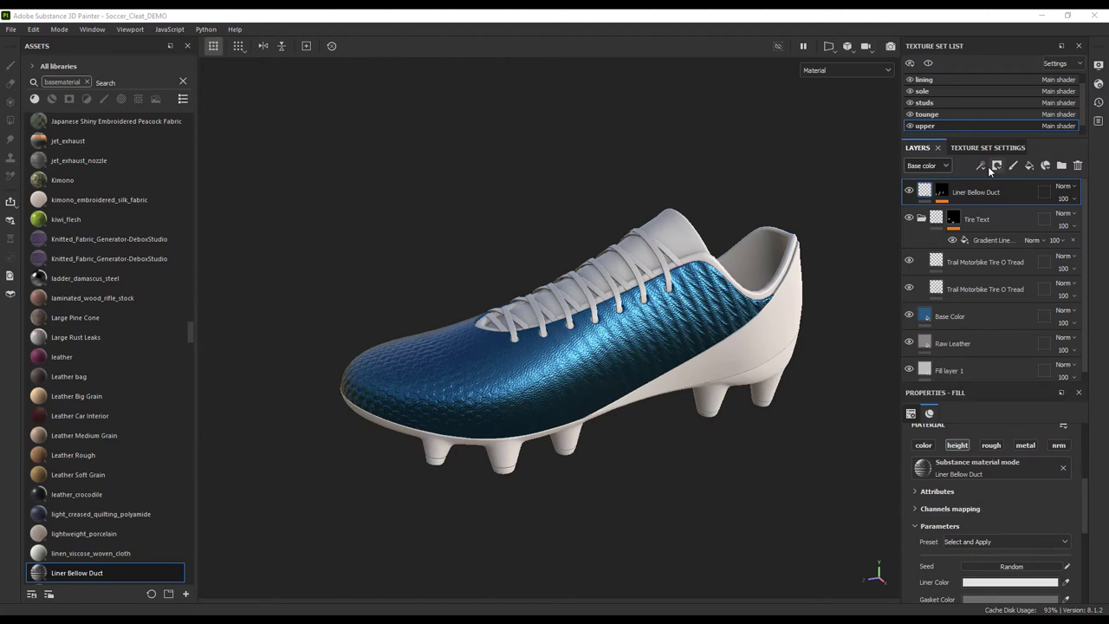
{"action": "left_click", "coordinate": [1030, 165]}
{"action": "left_click", "coordinate": [992, 445], "text": "alt"}
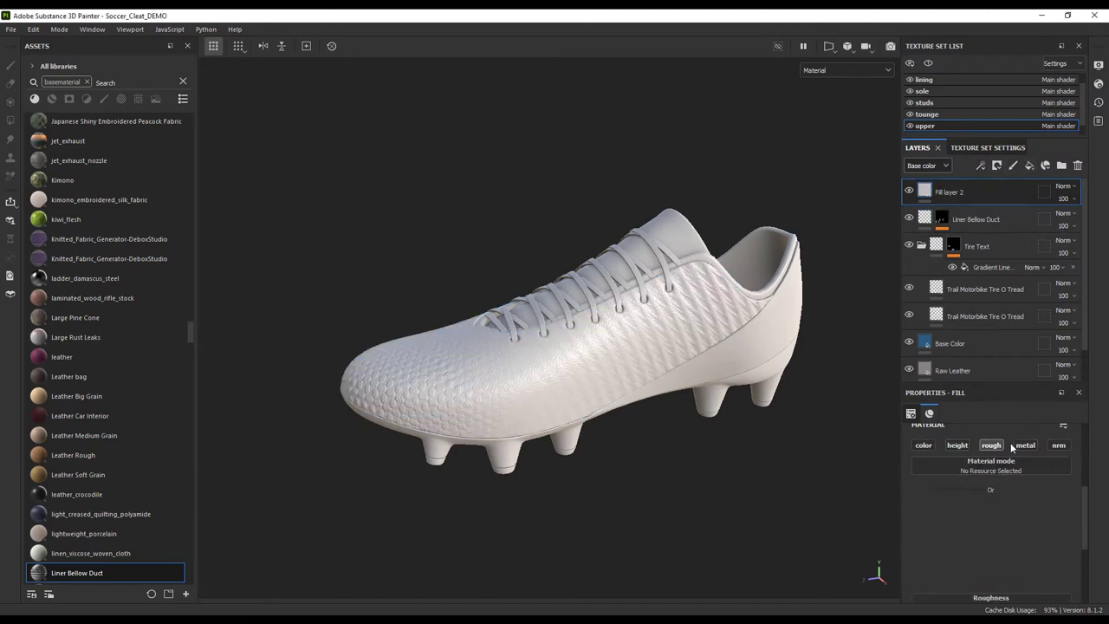
{"action": "left_click", "coordinate": [1026, 458]}
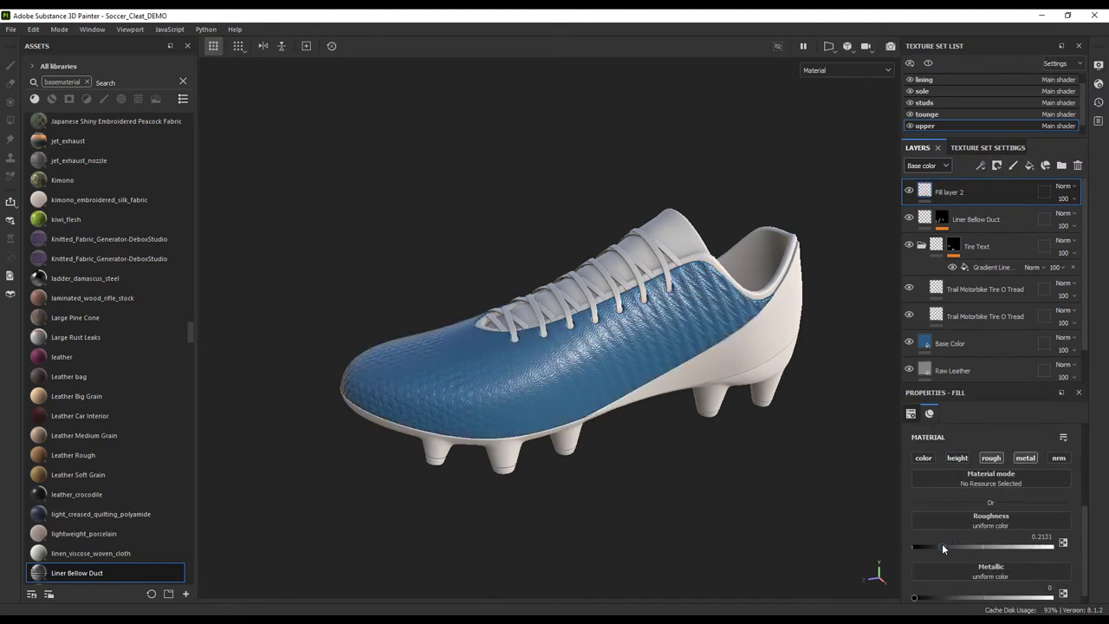
{"action": "left_click_drag", "start_coordinate": [957, 547], "coordinate": [955, 547]}
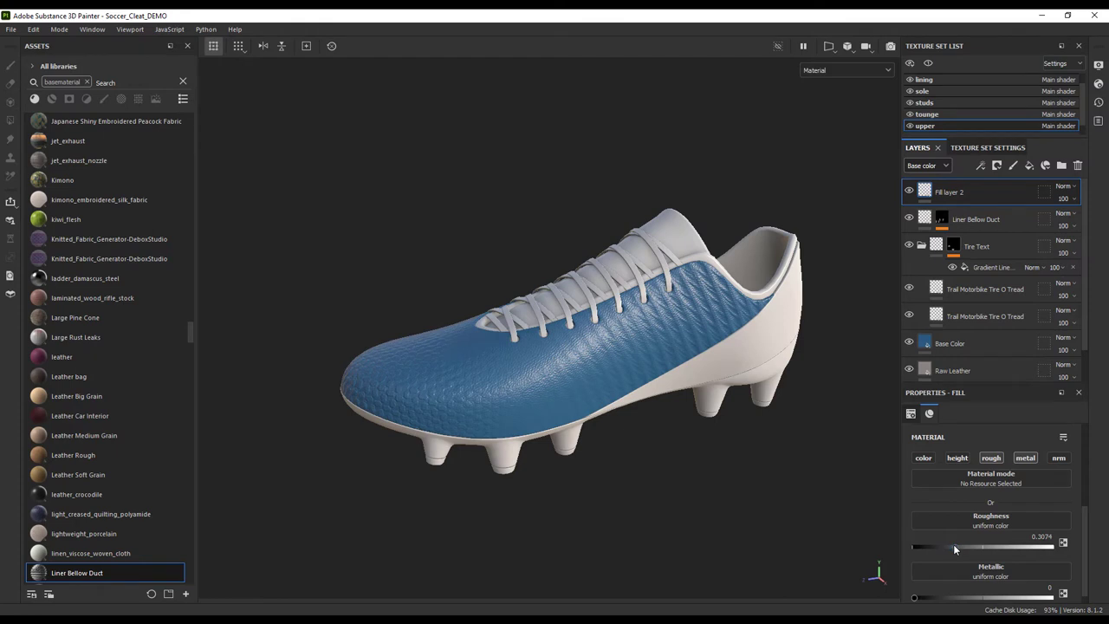
Step: Add a black mask with a Paint effect to Fill layer 2
{"action": "left_click", "coordinate": [997, 165]}
{"action": "left_click", "coordinate": [1001, 195]}
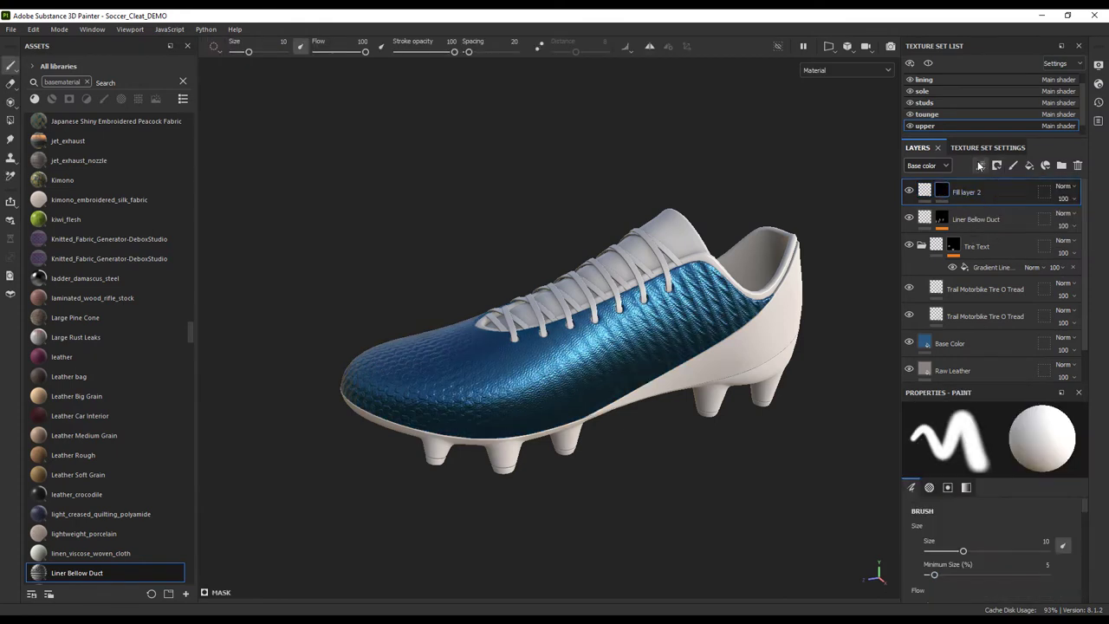
{"action": "left_click", "coordinate": [980, 166]}
{"action": "left_click", "coordinate": [1004, 197]}
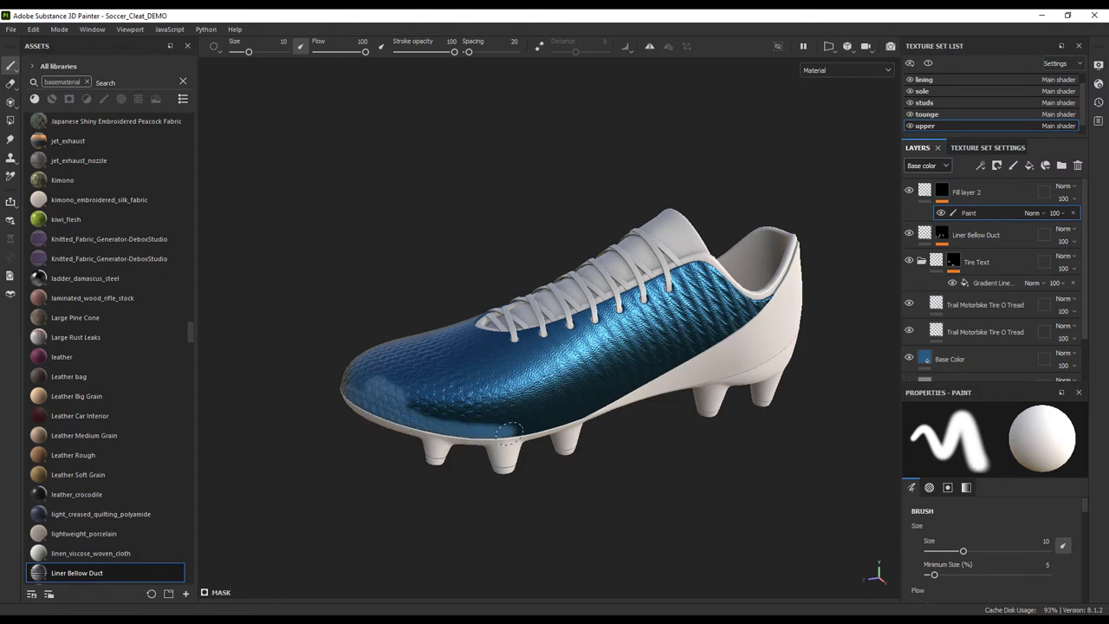
Step: Paint the Fill layer 2 mask over the toe and along the upper's side, using brush size 9.5 and Lazy Mouse distance 2.86
{"action": "left_click_drag", "start_coordinate": [420, 411], "coordinate": [394, 386]}
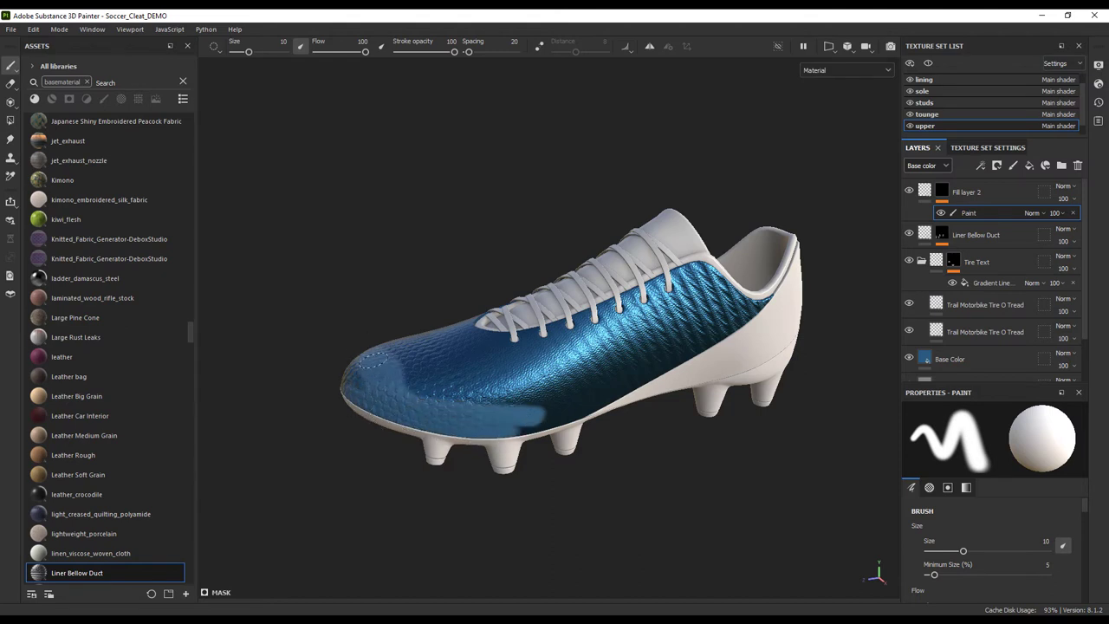
{"action": "key", "text": "bracketleft"}
{"action": "left_click", "coordinate": [539, 46]}
{"action": "left_click_drag", "start_coordinate": [576, 52], "coordinate": [562, 52]}
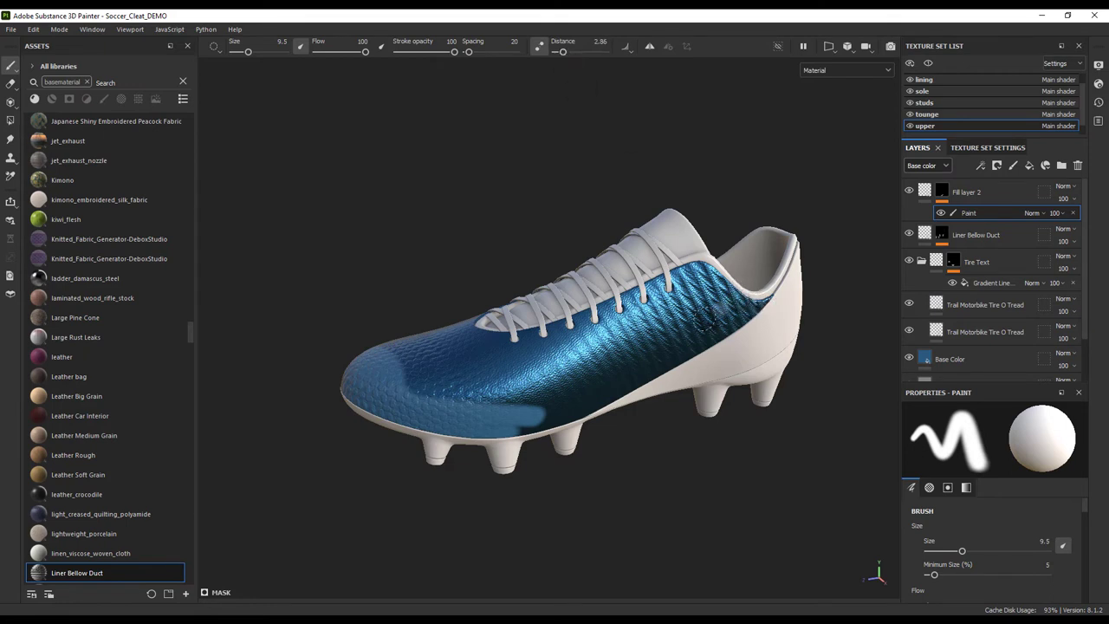
{"action": "mouse_move", "coordinate": [704, 321]}
{"action": "left_mouse_down"}
{"action": "mouse_move", "coordinate": [499, 385]}
{"action": "mouse_move", "coordinate": [398, 365]}
{"action": "mouse_move", "coordinate": [436, 396]}
{"action": "mouse_move", "coordinate": [576, 394]}
{"action": "left_mouse_up"}
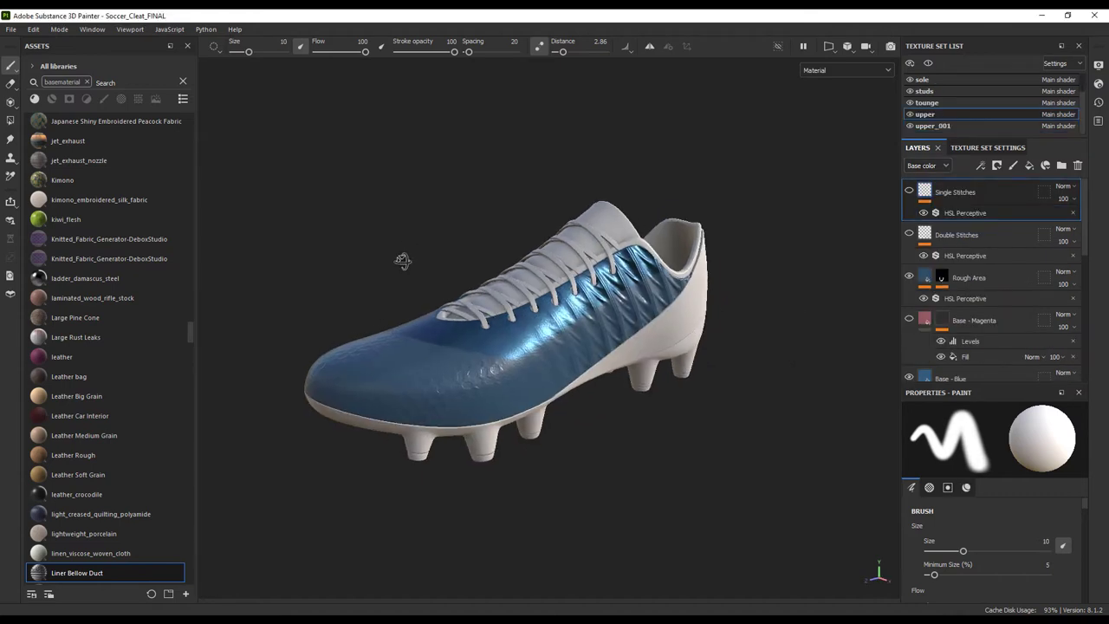
Step: In the Soccer_Cleat_FINAL project, add a paint layer above Single Stitches on the upper
{"action": "left_click_drag", "start_coordinate": [403, 261], "coordinate": [590, 282], "text": "alt"}
{"action": "middle_click_drag", "start_coordinate": [589, 282], "coordinate": [563, 289], "text": "alt"}
{"action": "left_click", "coordinate": [1016, 167]}
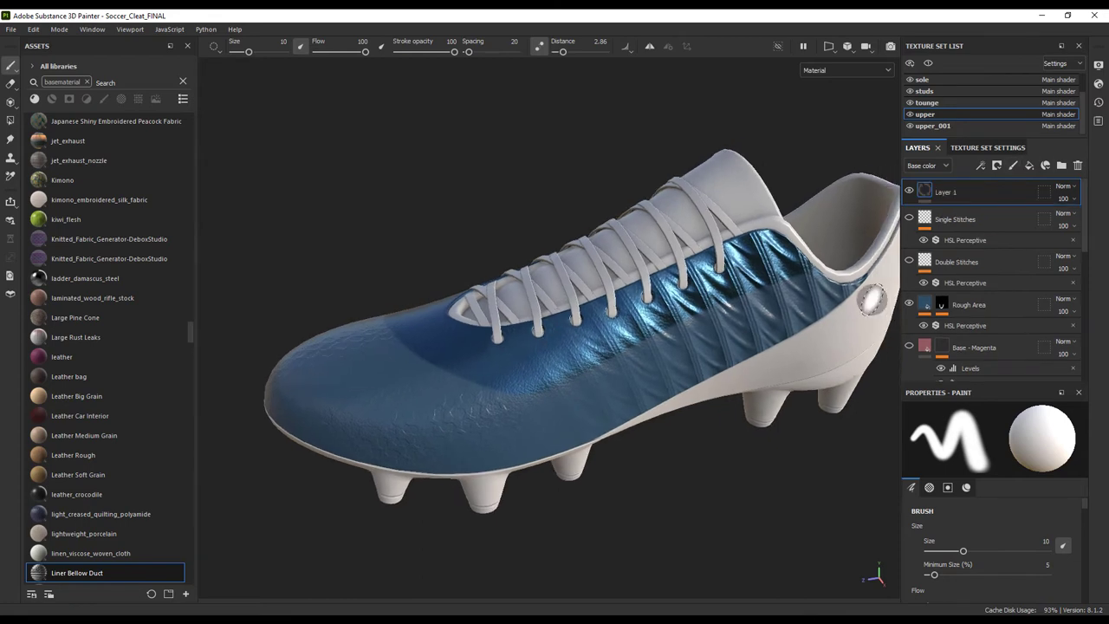
Step: Search the assets for "stitch", filter to brushes, and load the Stitches Complex brush
{"action": "left_click", "coordinate": [86, 81]}
{"action": "type", "text": "st"}
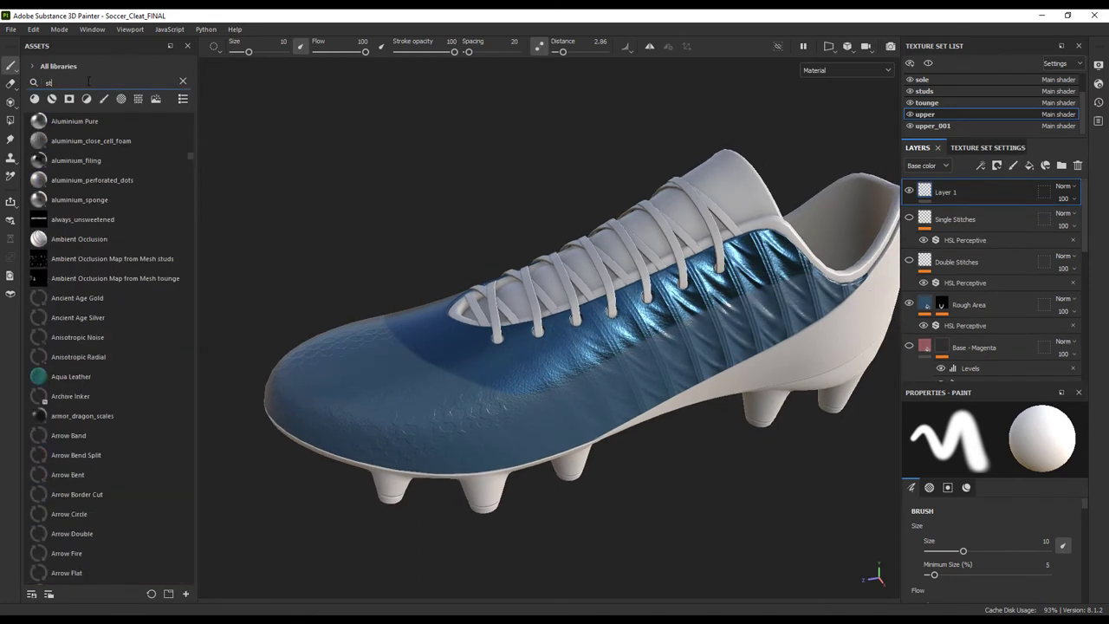
{"action": "type", "text": "itch"}
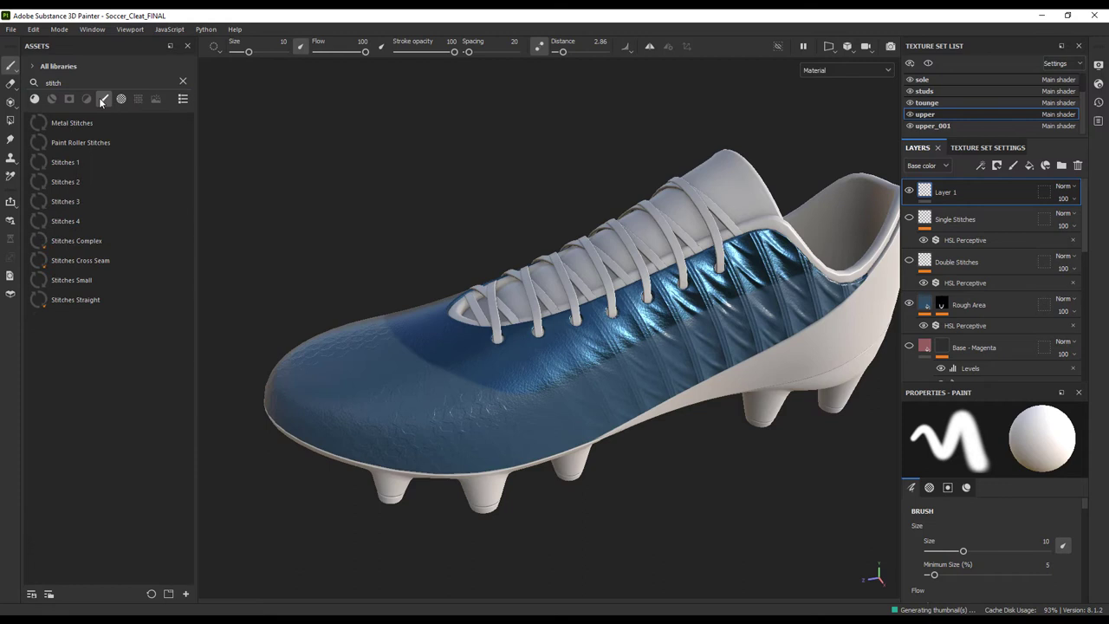
{"action": "left_click", "coordinate": [85, 242]}
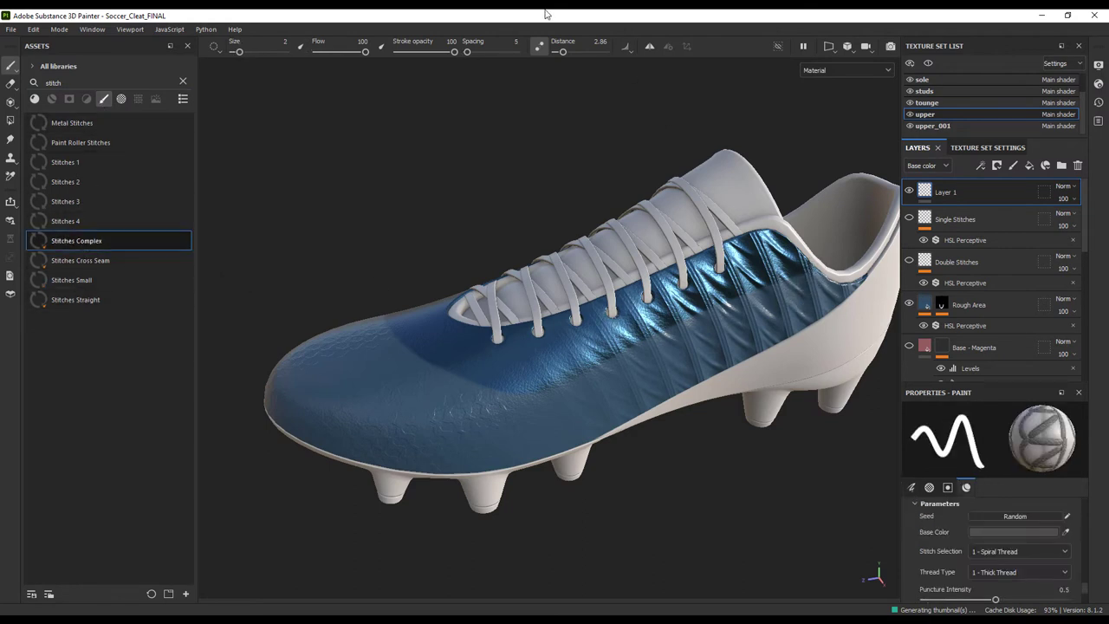
Step: Set the stitch brush's base color to the red-orange swatch sampled from color_scheme.png, and paint a stitch line along the upper's side
{"action": "left_click_drag", "start_coordinate": [547, 13], "coordinate": [1108, 129]}
{"action": "left_click", "coordinate": [329, 394]}
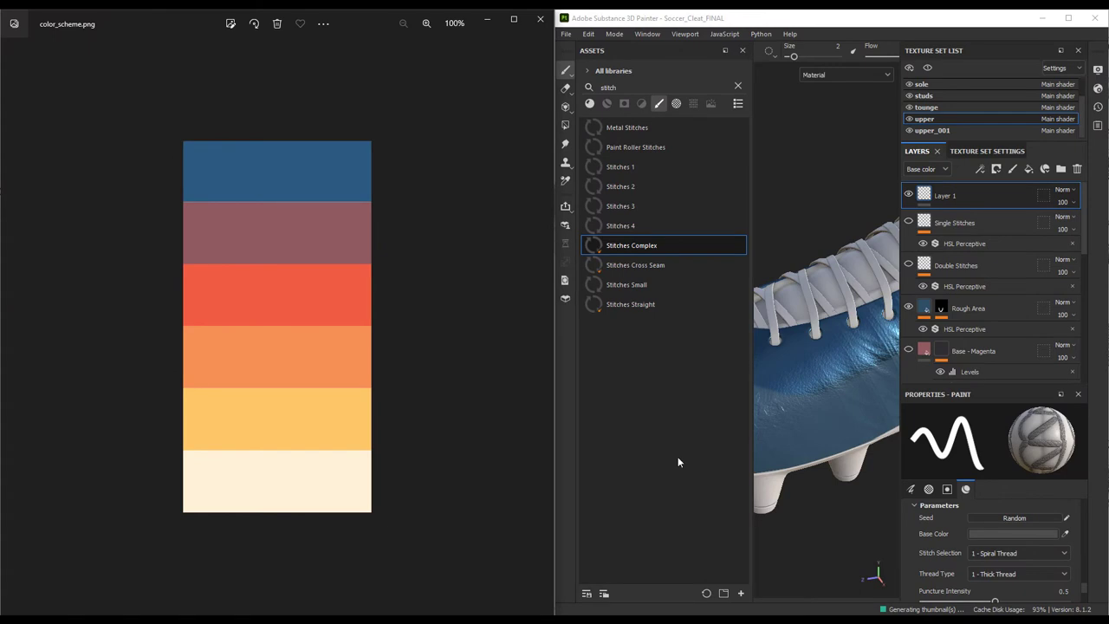
{"action": "left_click", "coordinate": [1065, 535]}
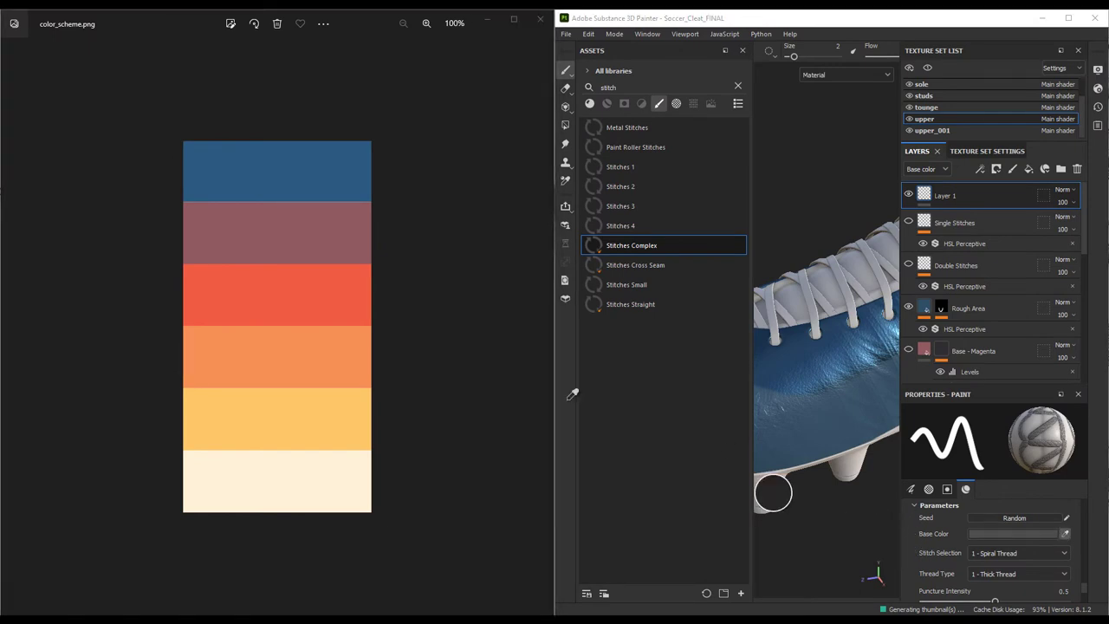
{"action": "left_click", "coordinate": [291, 297]}
{"action": "left_click", "coordinate": [1069, 17]}
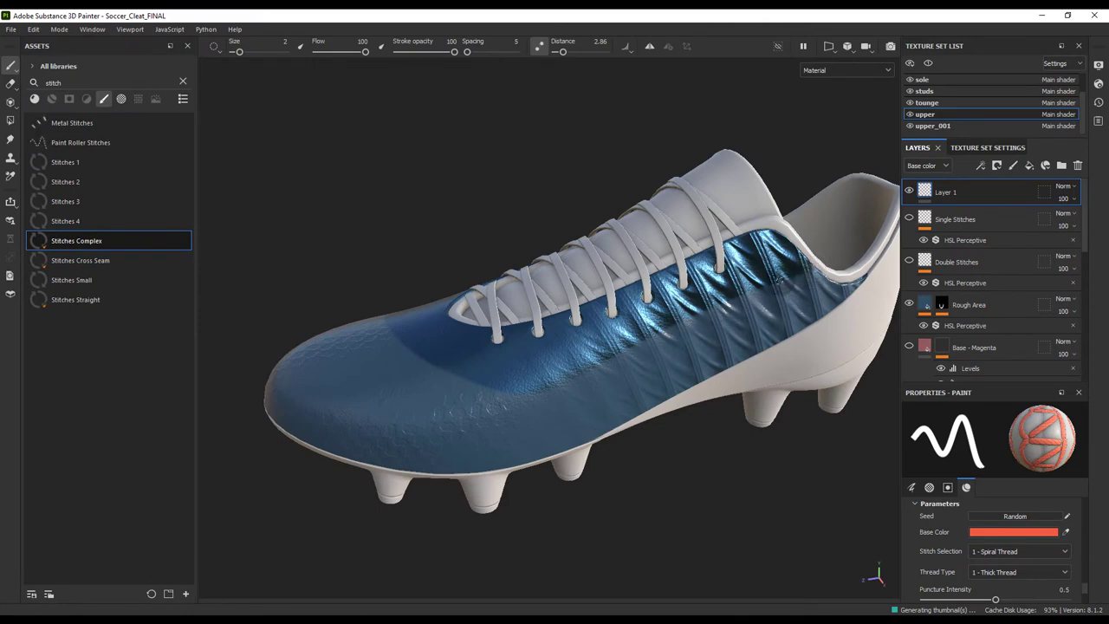
{"action": "left_click_drag", "start_coordinate": [779, 281], "coordinate": [742, 294]}
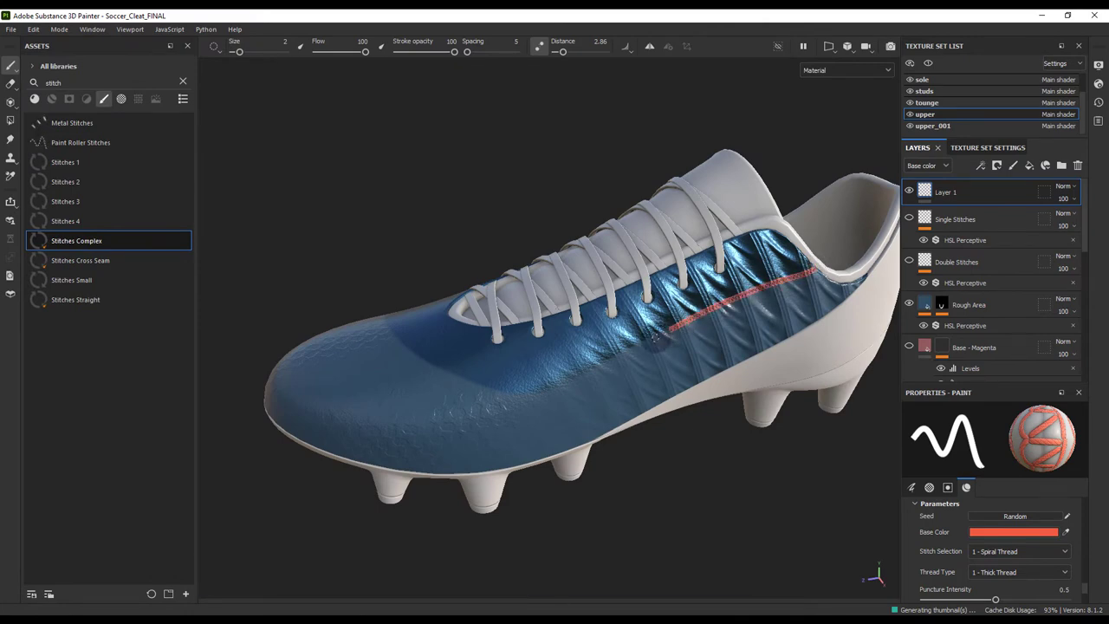
{"action": "left_click_drag", "start_coordinate": [656, 340], "coordinate": [614, 358]}
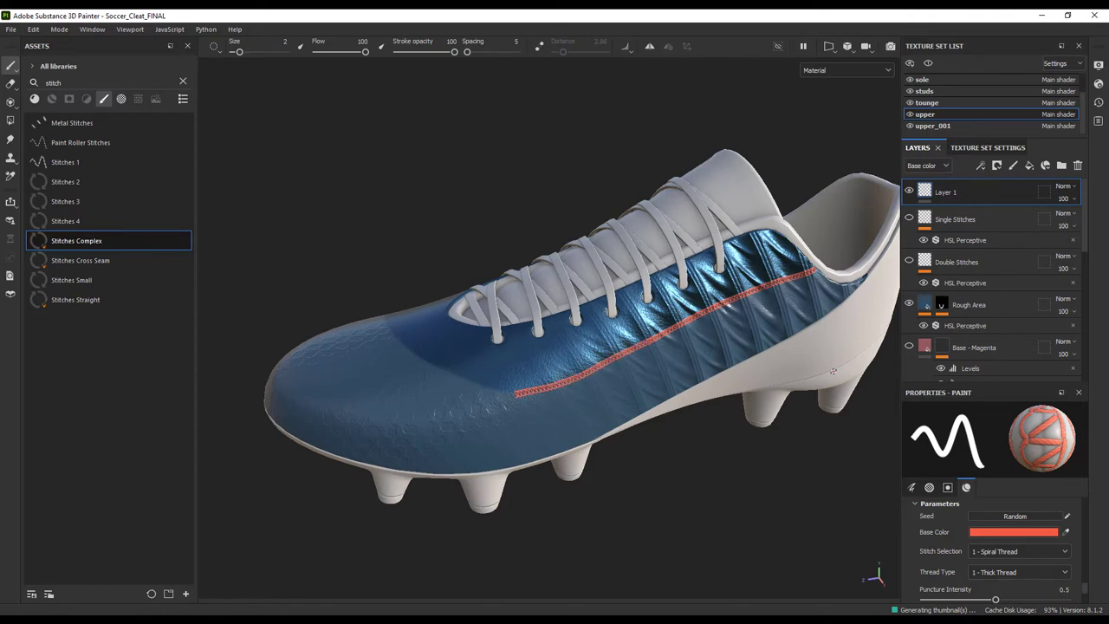
Step: Hide Layer 1 and show the Double Stitches and Single Stitches layers on the upper
{"action": "left_click", "coordinate": [910, 191]}
{"action": "left_click", "coordinate": [910, 261]}
{"action": "left_click_drag", "start_coordinate": [408, 330], "coordinate": [607, 364], "text": "alt"}
{"action": "left_click", "coordinate": [909, 217]}
{"action": "left_click_drag", "start_coordinate": [686, 223], "coordinate": [387, 213], "text": "alt"}
{"action": "right_click_drag", "start_coordinate": [387, 213], "coordinate": [771, 277], "text": "alt"}
{"action": "middle_click_drag", "start_coordinate": [770, 277], "coordinate": [508, 314], "text": "alt"}
{"action": "left_click_drag", "start_coordinate": [508, 315], "coordinate": [607, 364], "text": "alt"}
{"action": "right_click_drag", "start_coordinate": [607, 364], "coordinate": [547, 266], "text": "alt"}
{"action": "left_click_drag", "start_coordinate": [547, 265], "coordinate": [451, 286], "text": "alt"}
{"action": "middle_click_drag", "start_coordinate": [737, 299], "coordinate": [688, 299], "text": "alt"}
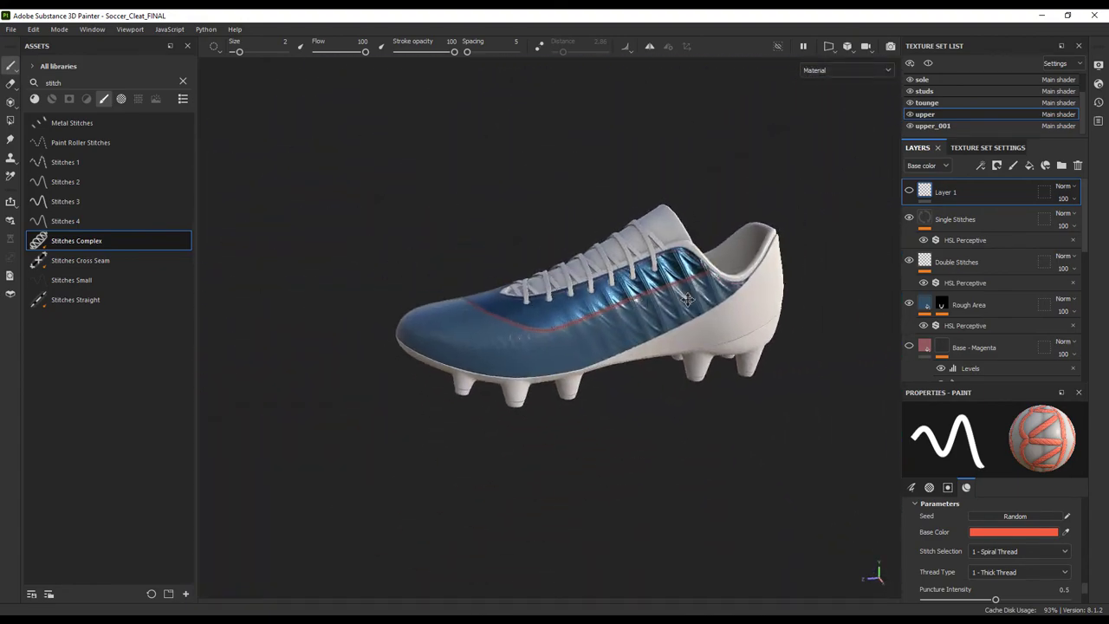
{"action": "right_click_drag", "start_coordinate": [687, 299], "coordinate": [701, 295], "text": "alt"}
{"action": "middle_click_drag", "start_coordinate": [701, 295], "coordinate": [718, 305], "text": "alt"}
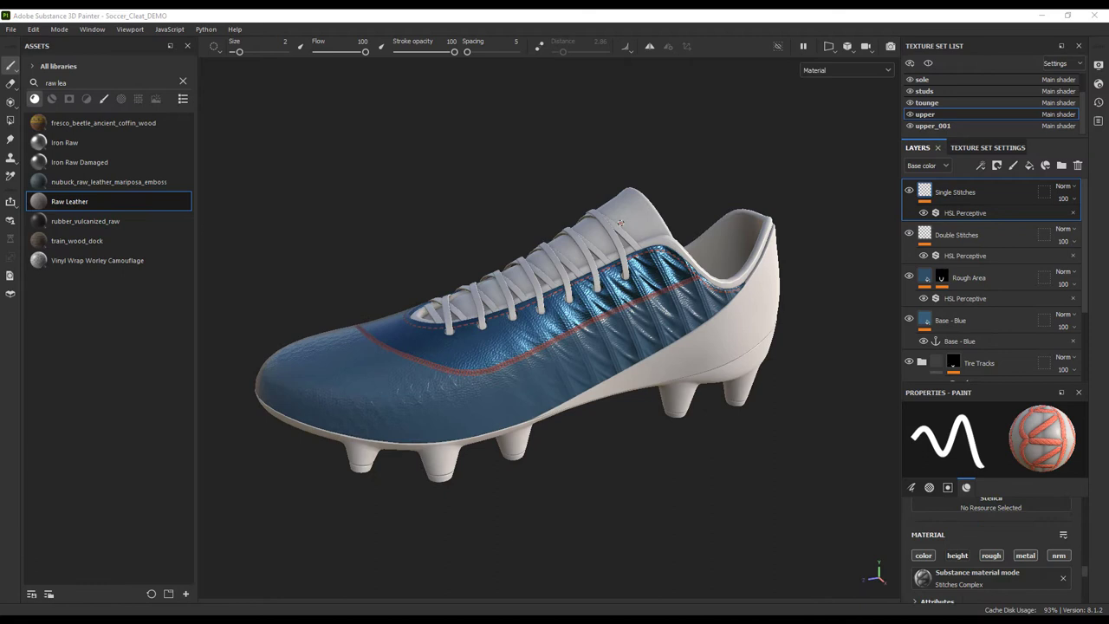
Step: In the Soccer_Cleat_DEMO project, isolate the upper_001 texture set to examine its part, and return to the full shoe with upper selected
{"action": "mouse_move", "coordinate": [620, 223]}
{"action": "left_mouse_down", "text": "alt"}
{"action": "mouse_move", "coordinate": [666, 226]}
{"action": "mouse_move", "coordinate": [640, 231]}
{"action": "left_mouse_up", "text": "alt"}
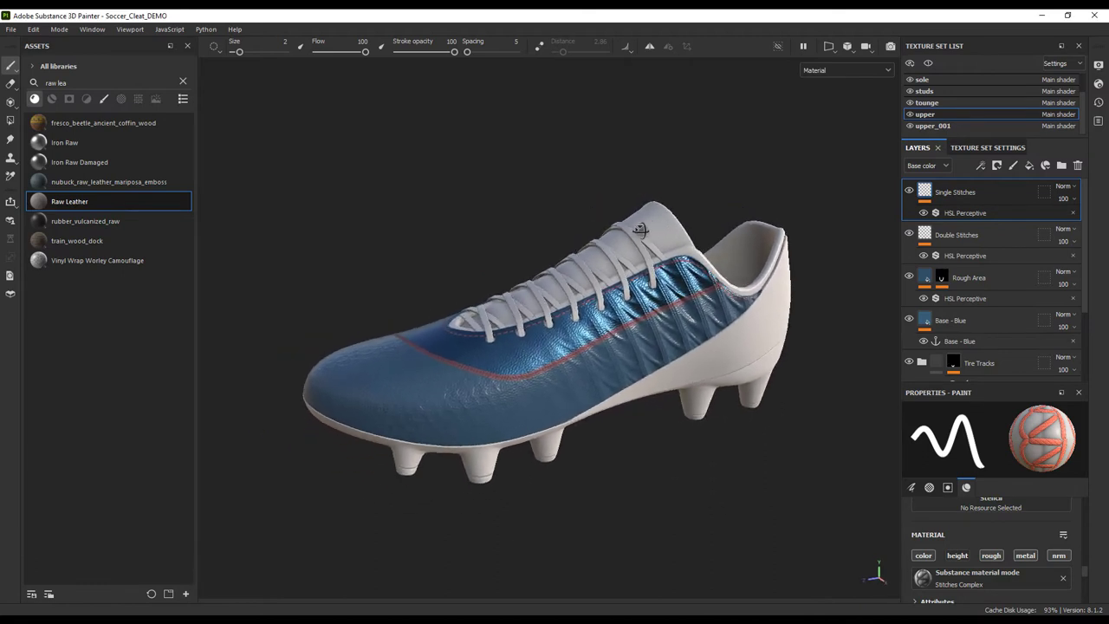
{"action": "left_click", "coordinate": [779, 47]}
{"action": "left_click", "coordinate": [944, 126]}
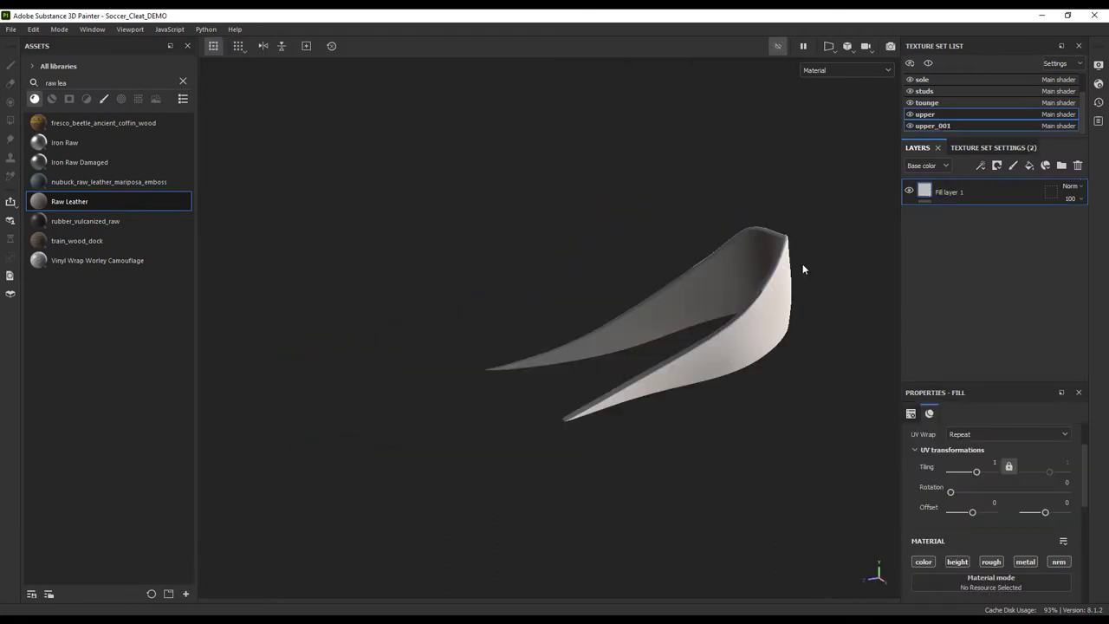
{"action": "left_click", "coordinate": [777, 48]}
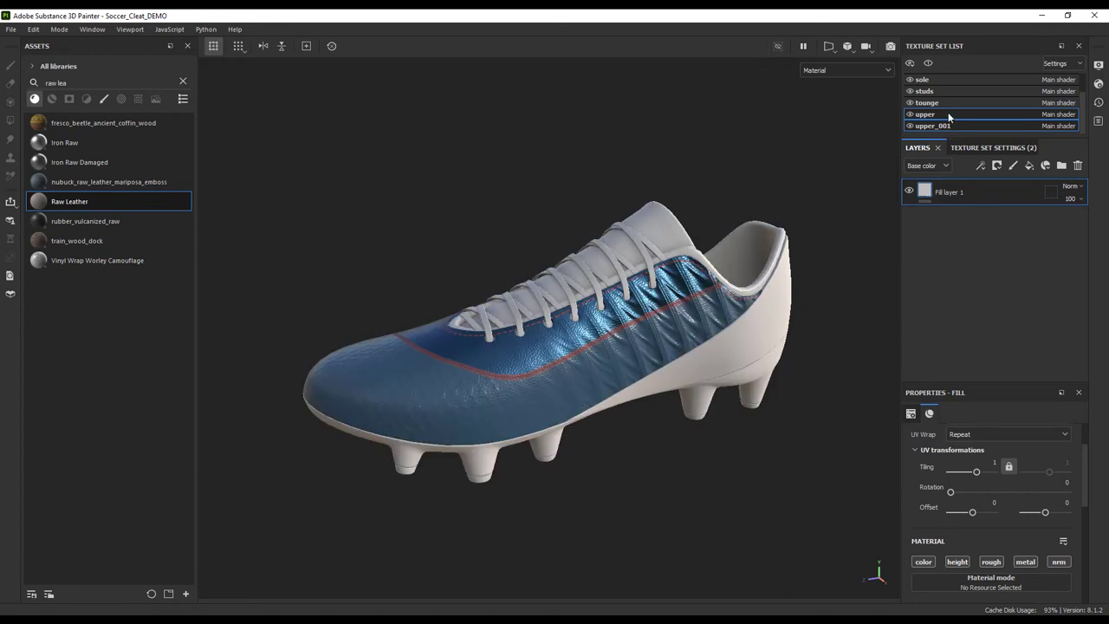
{"action": "left_click", "coordinate": [949, 114]}
Step: Instantiate the upper's Raw Leather layer into the upper_001 texture set only, and select upper_001
{"action": "left_click", "coordinate": [989, 240]}
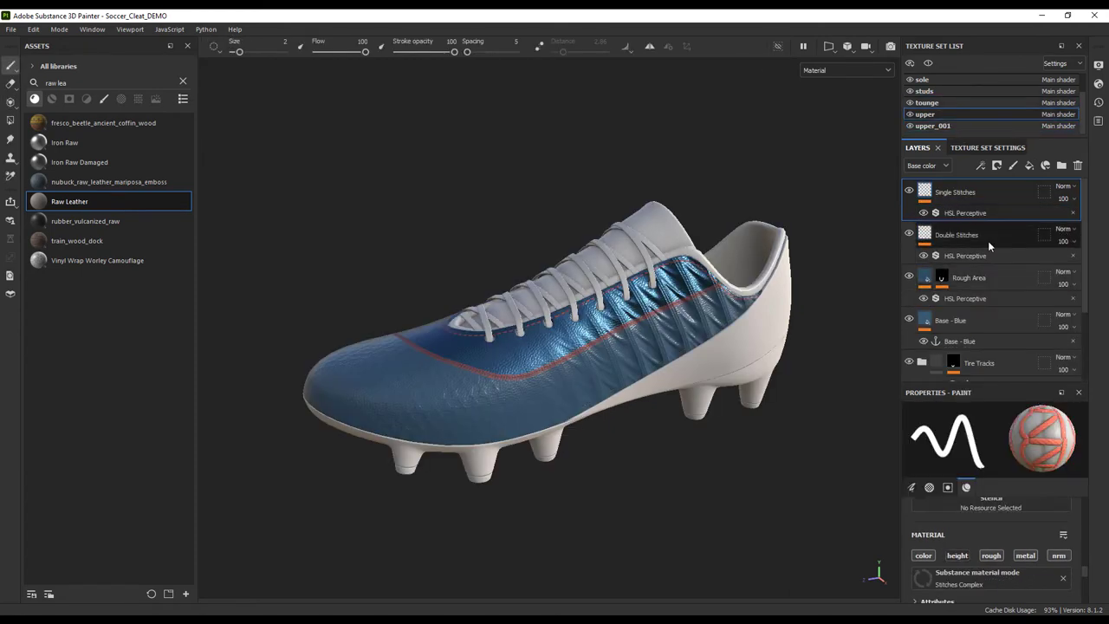
{"action": "right_click", "coordinate": [962, 362]}
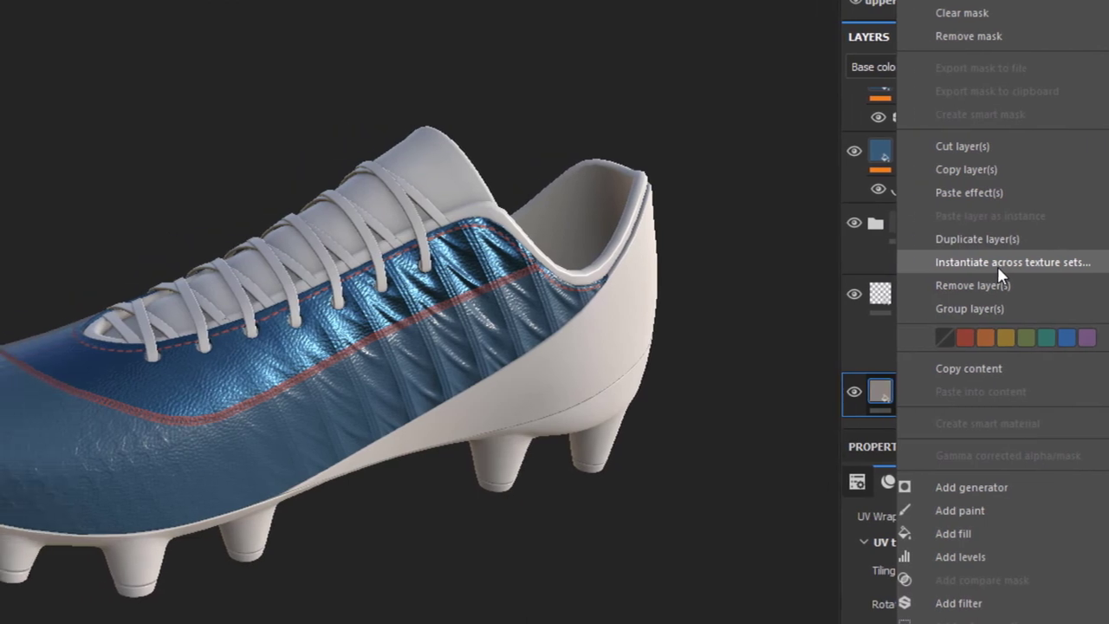
{"action": "left_click", "coordinate": [918, 262]}
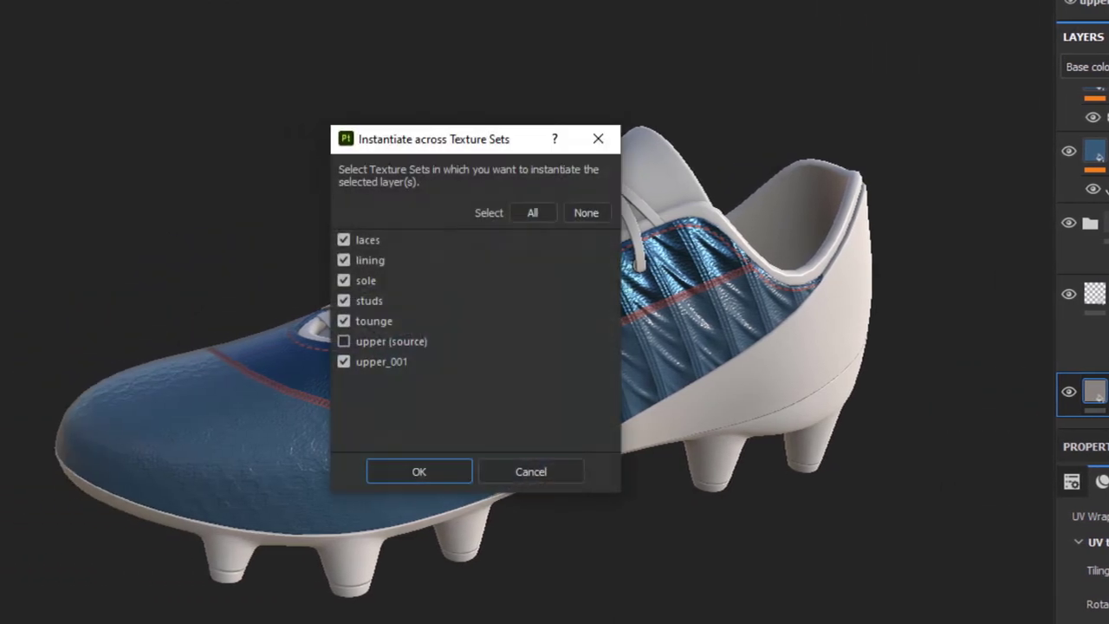
{"action": "left_click", "coordinate": [656, 214]}
{"action": "left_click", "coordinate": [451, 361]}
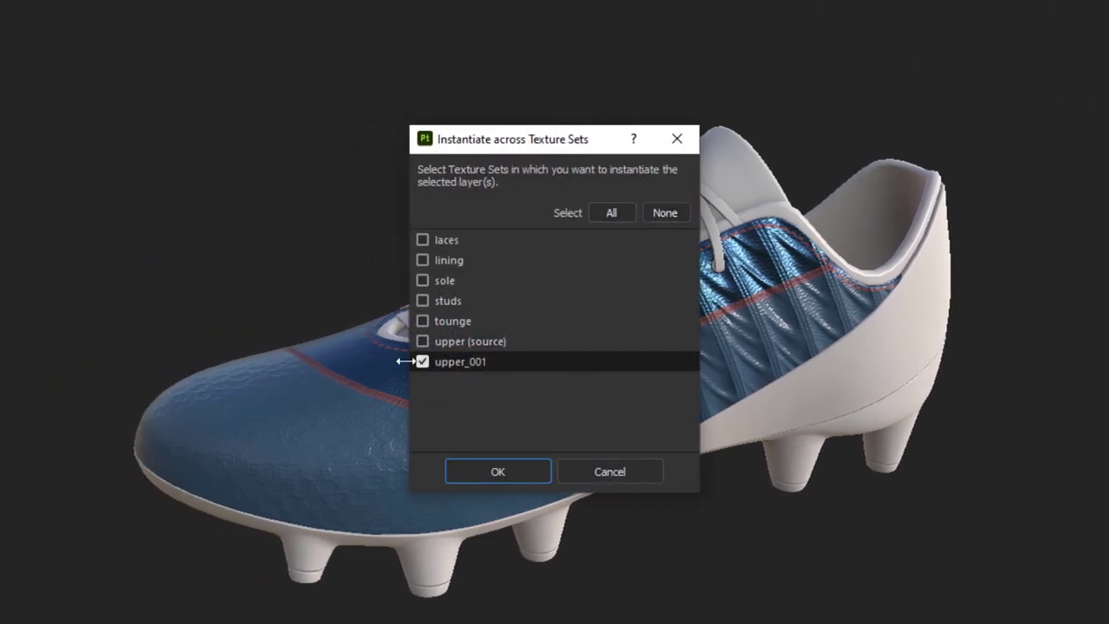
{"action": "left_click", "coordinate": [500, 471]}
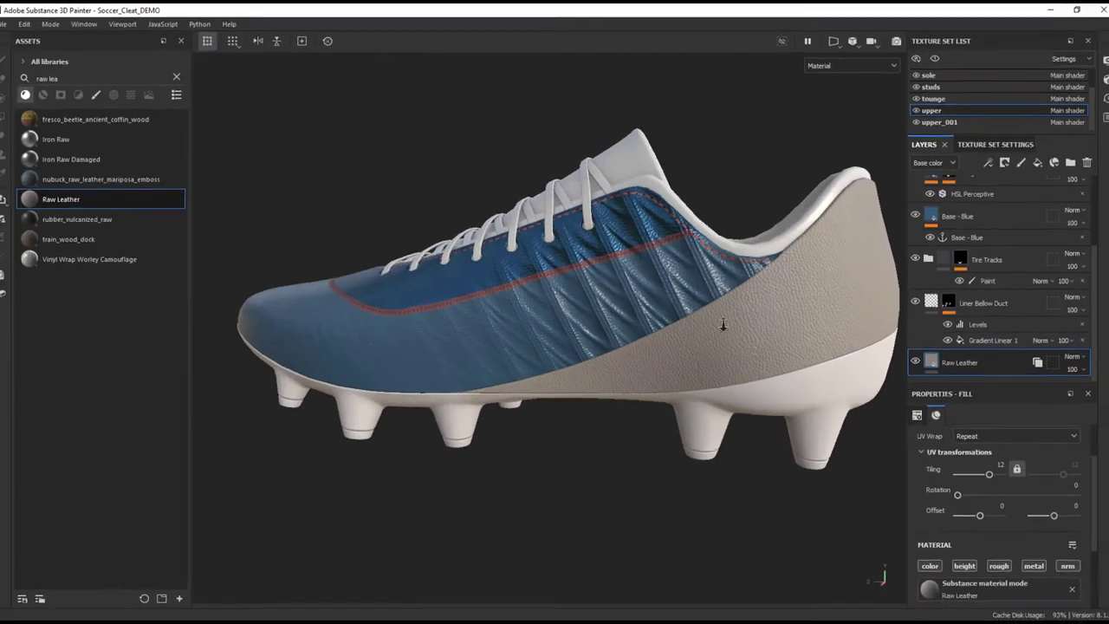
{"action": "scroll", "coordinate": [649, 341], "scroll_direction": "up", "scroll_amount": 3}
{"action": "scroll", "coordinate": [694, 301], "scroll_direction": "up", "scroll_amount": 2}
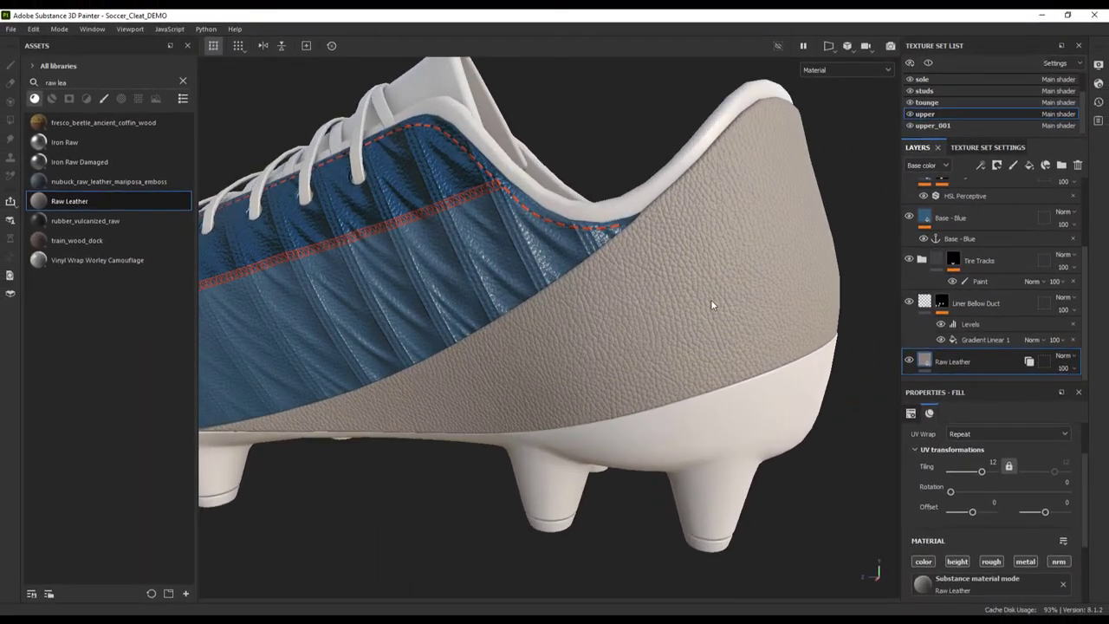
{"action": "left_click", "coordinate": [943, 126]}
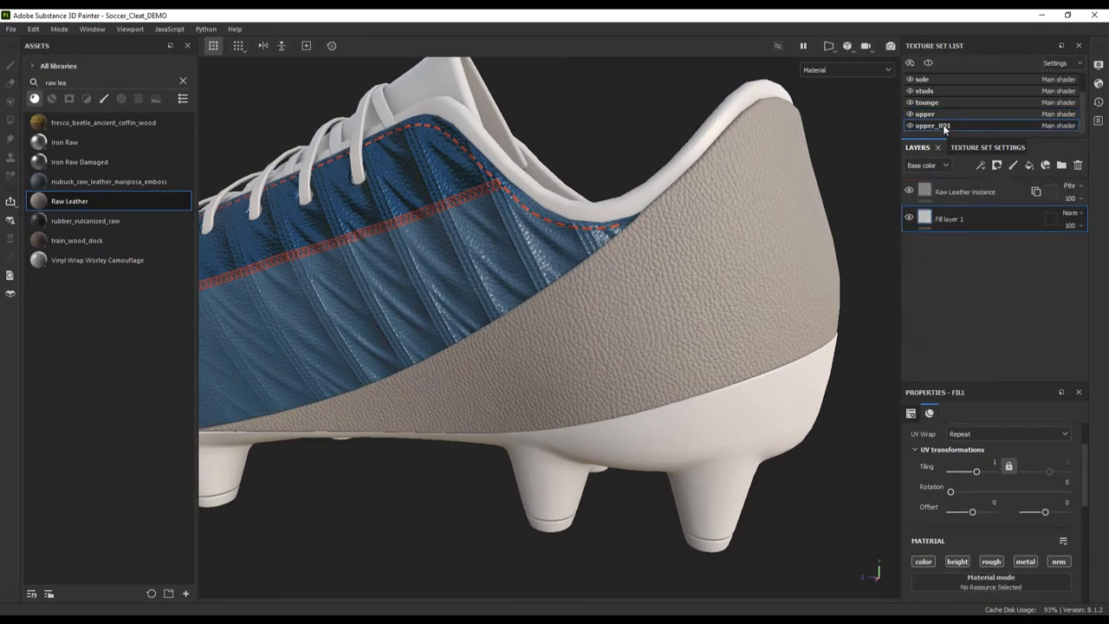
Step: Try a plain fill layer above the Raw Leather instance in upper_001, and delete it
{"action": "left_click", "coordinate": [1032, 165]}
{"action": "left_click_drag", "start_coordinate": [1027, 219], "coordinate": [973, 191]}
{"action": "scroll", "coordinate": [1049, 502], "scroll_direction": "down", "scroll_amount": 3}
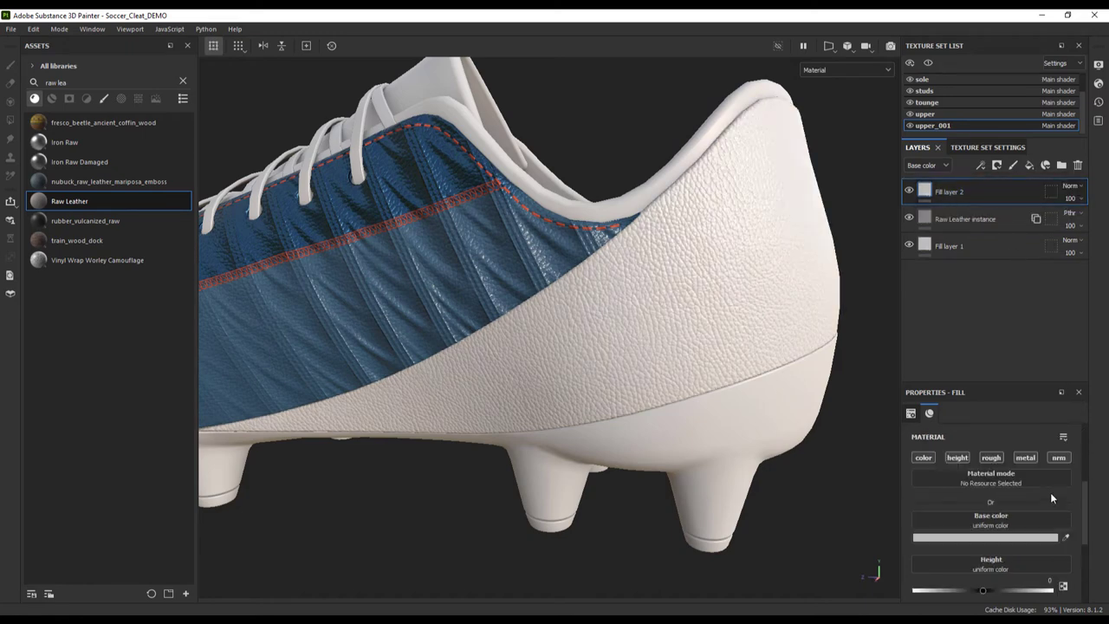
{"action": "key", "text": "Delete"}
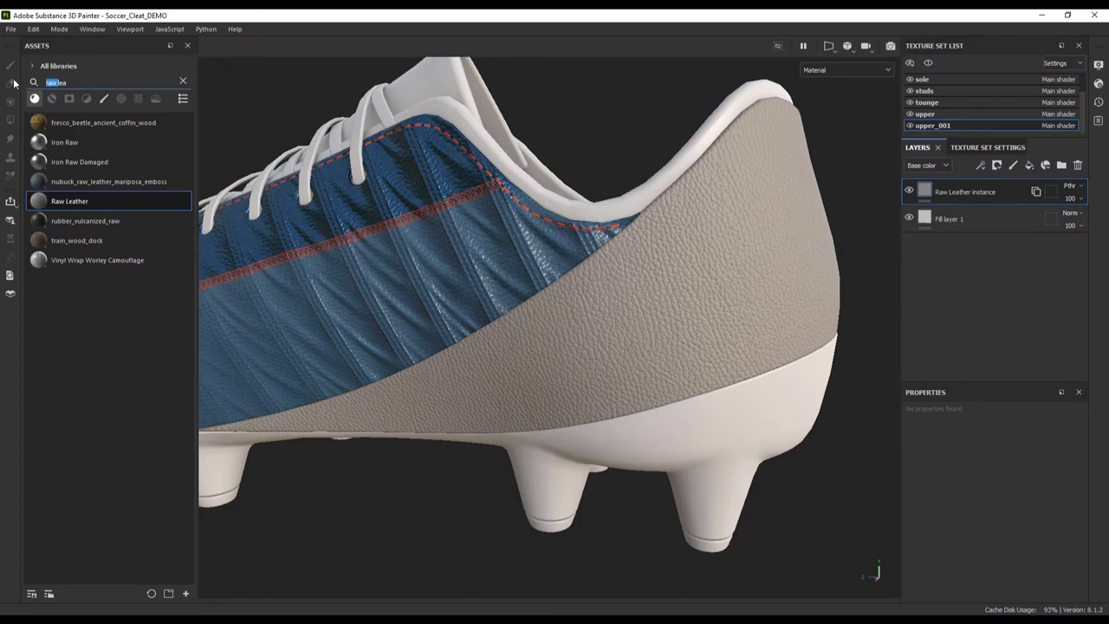
Step: Search the materials for "plastic" and apply Plastic Glossy Pure to the heel panel above the Raw Leather instance
{"action": "key", "text": "BackSpace"}
{"action": "key", "text": "BackSpace"}
{"action": "key", "text": "BackSpace"}
{"action": "key", "text": "BackSpace"}
{"action": "key", "text": "BackSpace"}
{"action": "key", "text": "BackSpace"}
{"action": "key", "text": "BackSpace"}
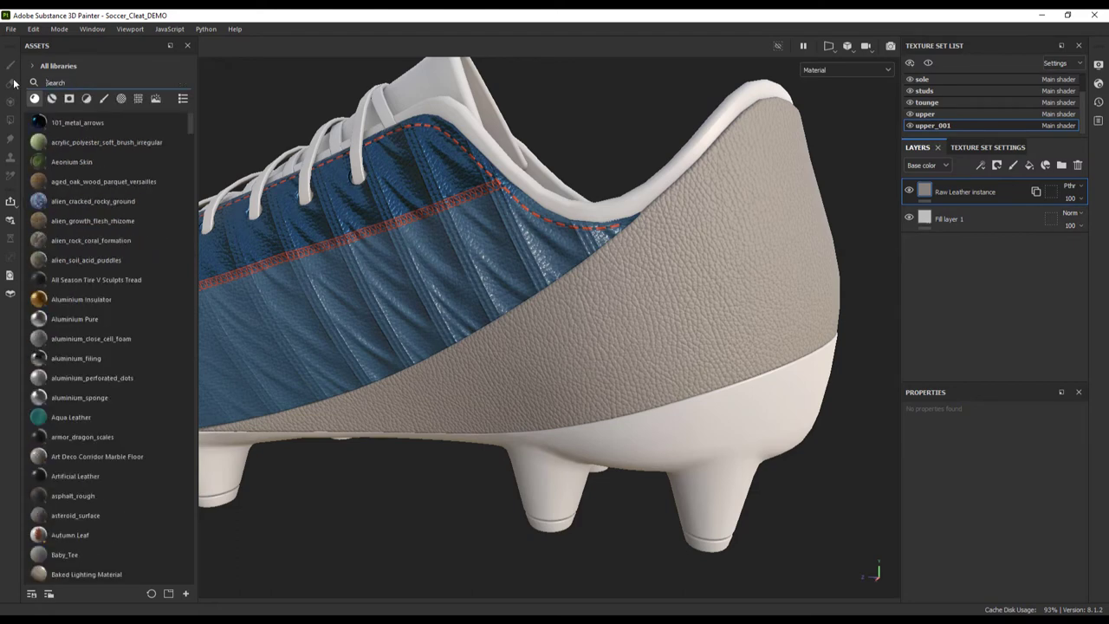
{"action": "type", "text": "plastic"}
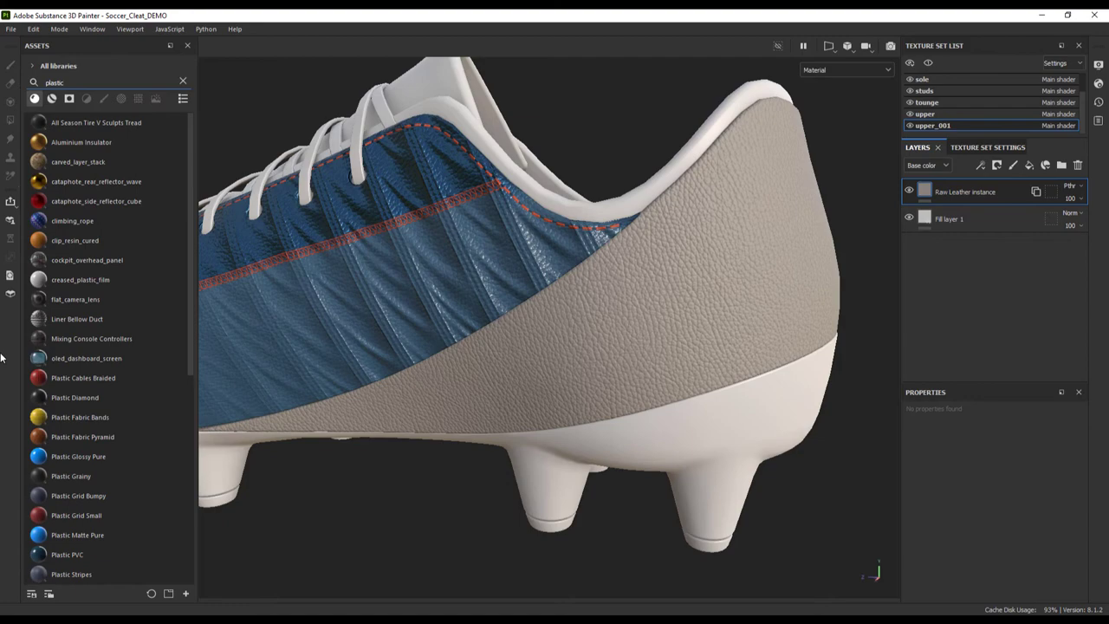
{"action": "left_click_drag", "start_coordinate": [592, 348], "coordinate": [596, 349]}
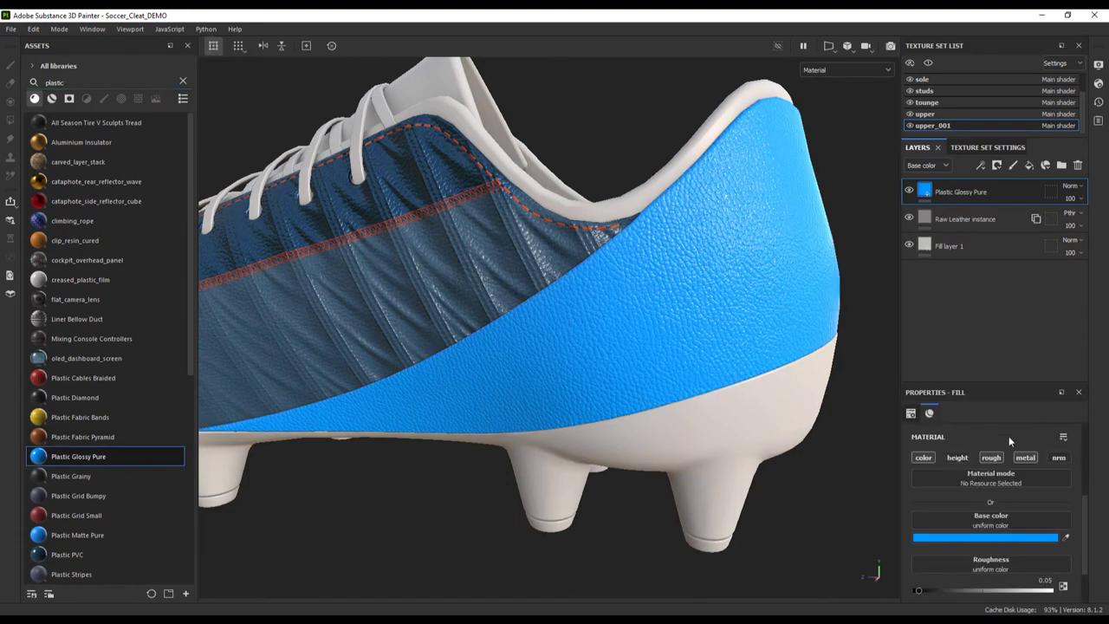
Step: Set the Plastic Glossy Pure layer's base color to the magenta swatch sampled from color_scheme.png
{"action": "left_click_drag", "start_coordinate": [599, 15], "coordinate": [1108, 116]}
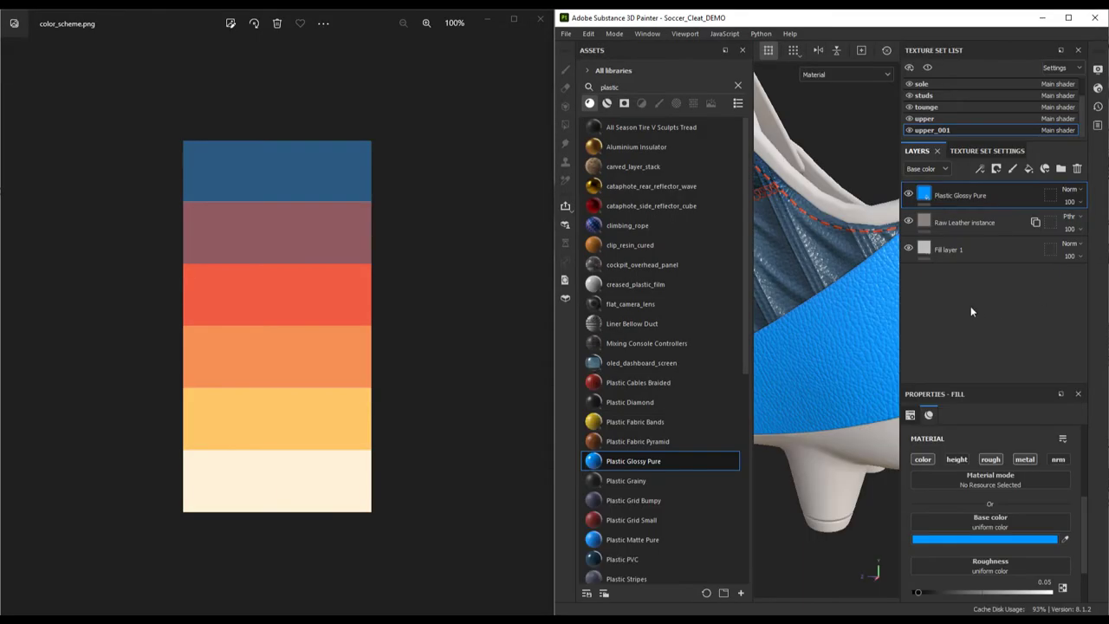
{"action": "left_click", "coordinate": [1066, 540]}
{"action": "left_click", "coordinate": [325, 232]}
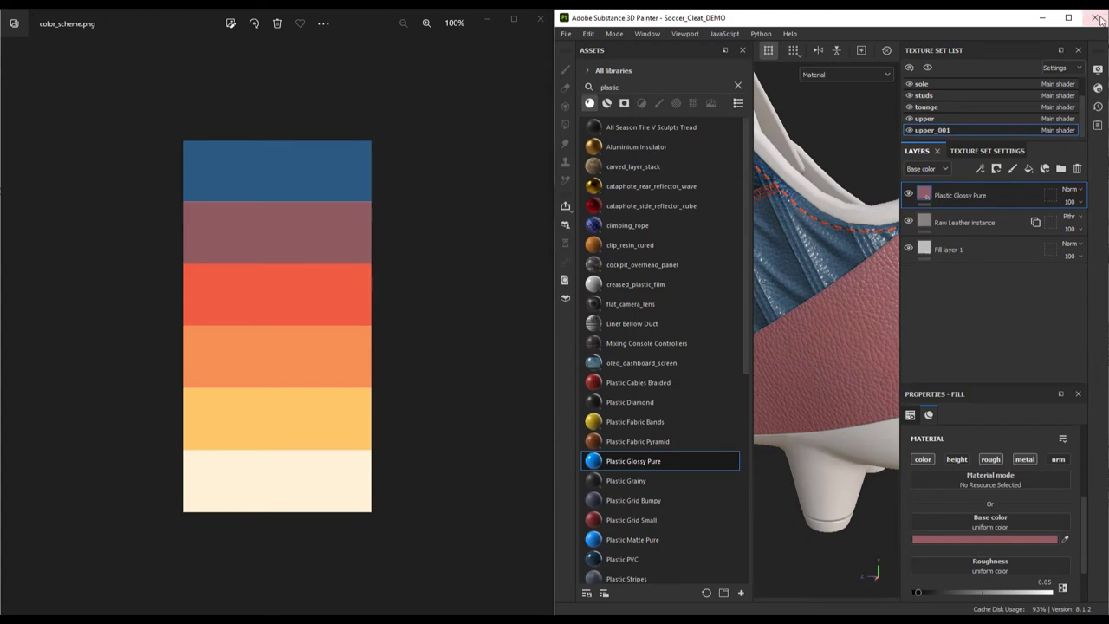
{"action": "left_click", "coordinate": [1068, 20]}
Step: Duplicate the Plastic Glossy Pure layer and darken the top copy's magenta base color
{"action": "scroll", "coordinate": [591, 177], "scroll_direction": "down", "scroll_amount": 4}
{"action": "middle_click_drag", "start_coordinate": [588, 196], "coordinate": [642, 196], "text": "alt"}
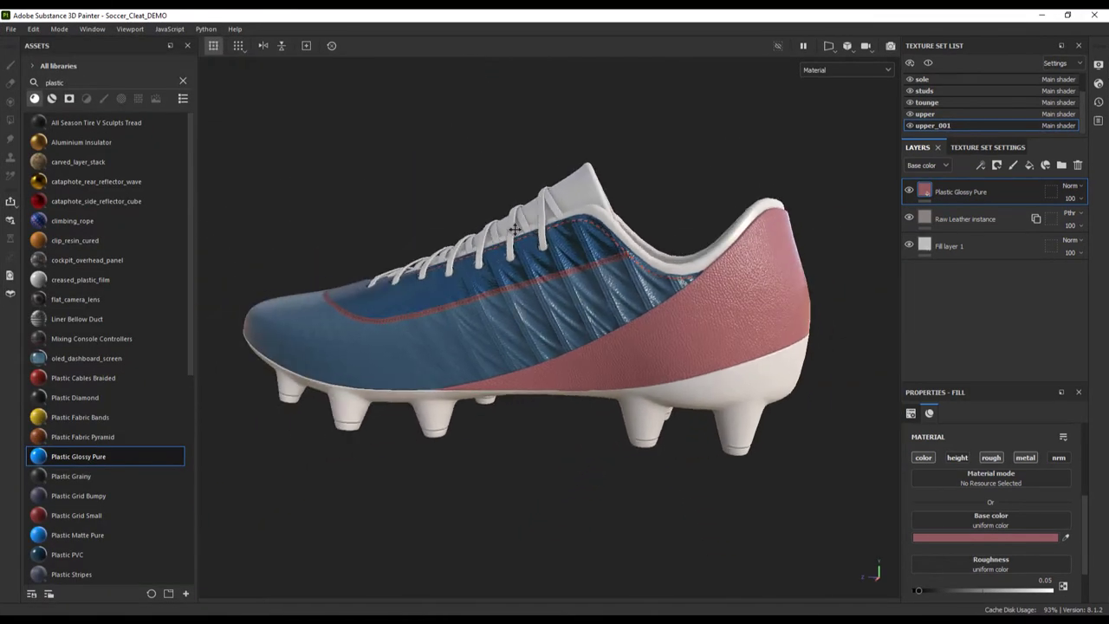
{"action": "left_click_drag", "start_coordinate": [598, 213], "coordinate": [514, 263], "text": "alt"}
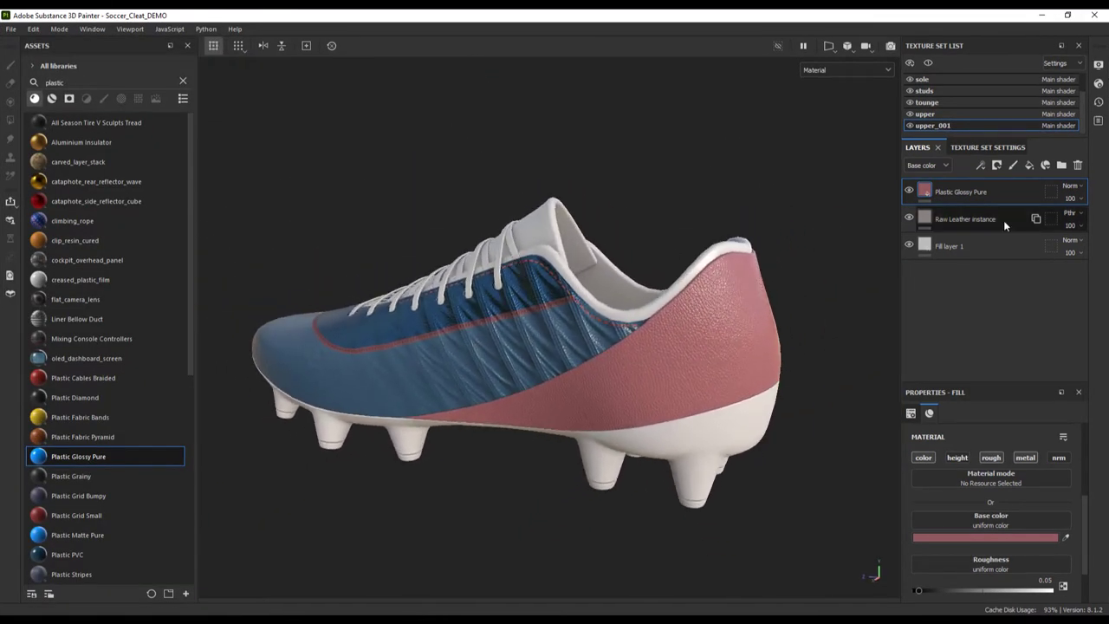
{"action": "key", "text": "ctrl+d"}
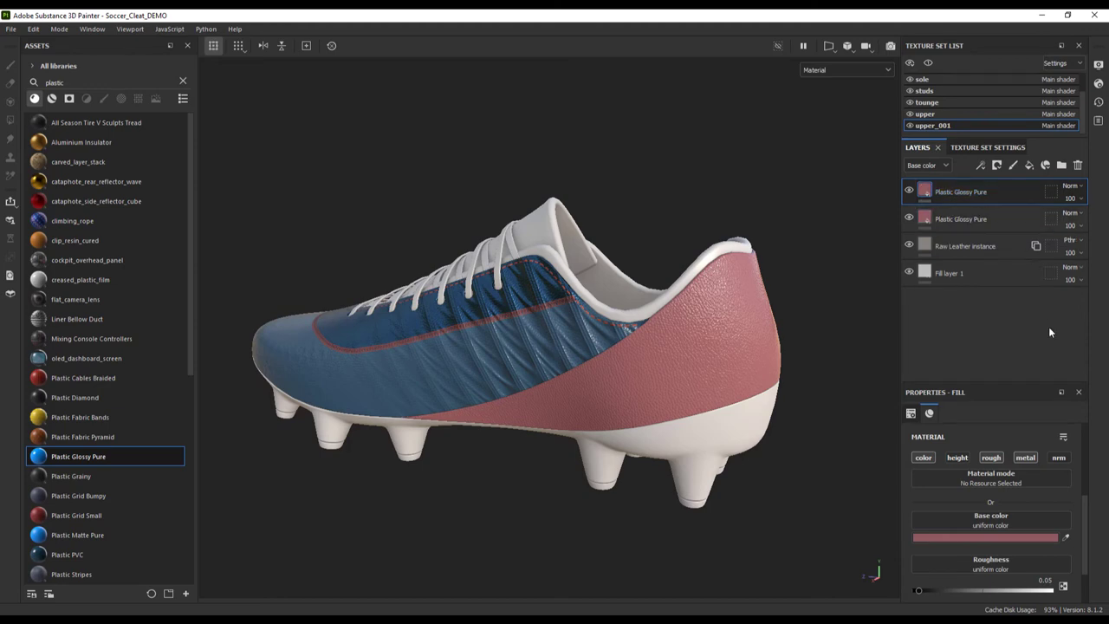
{"action": "left_click", "coordinate": [1007, 539]}
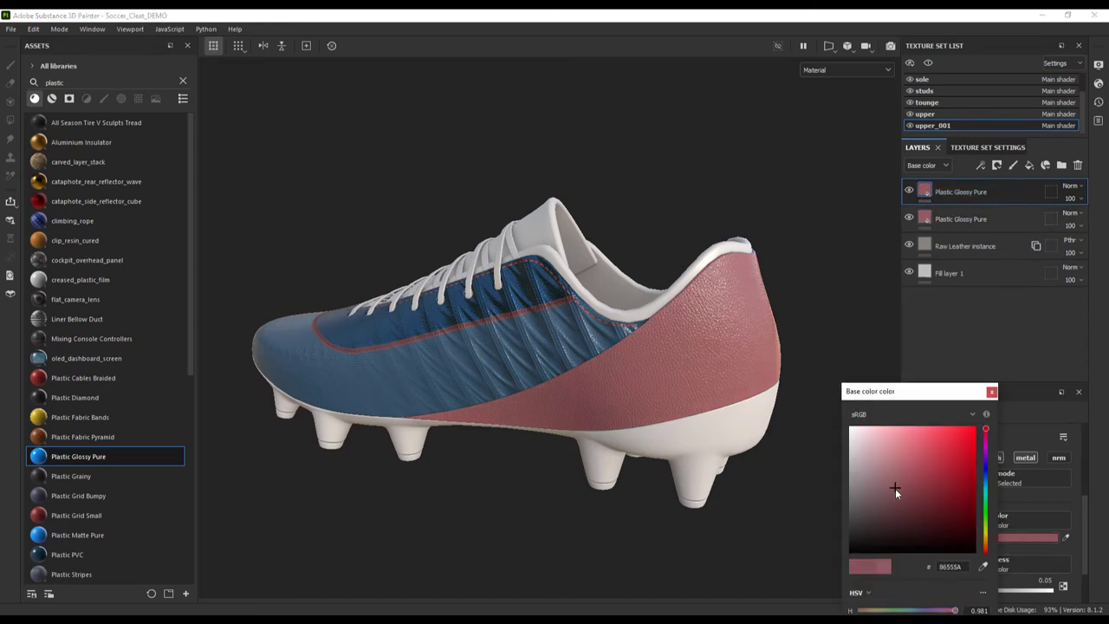
{"action": "left_click_drag", "start_coordinate": [895, 490], "coordinate": [895, 502]}
{"action": "left_click", "coordinate": [992, 391]}
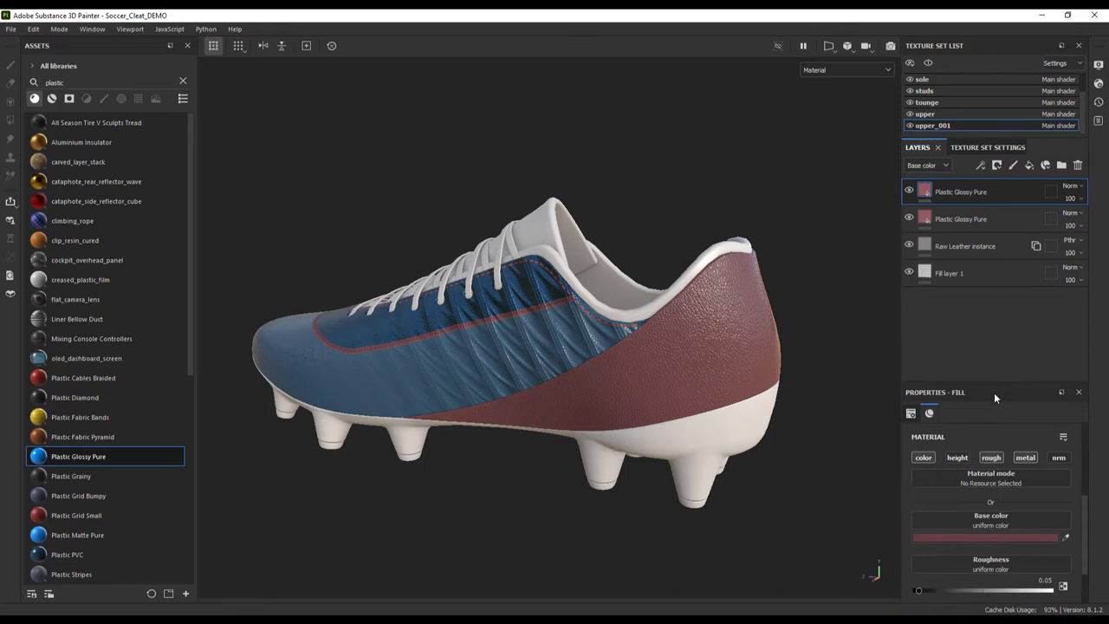
Step: Give the top Plastic Glossy Pure layer a black mask with a Fill effect that uses the Gradient Dot texture
{"action": "left_click", "coordinate": [997, 164]}
{"action": "left_click", "coordinate": [1014, 180]}
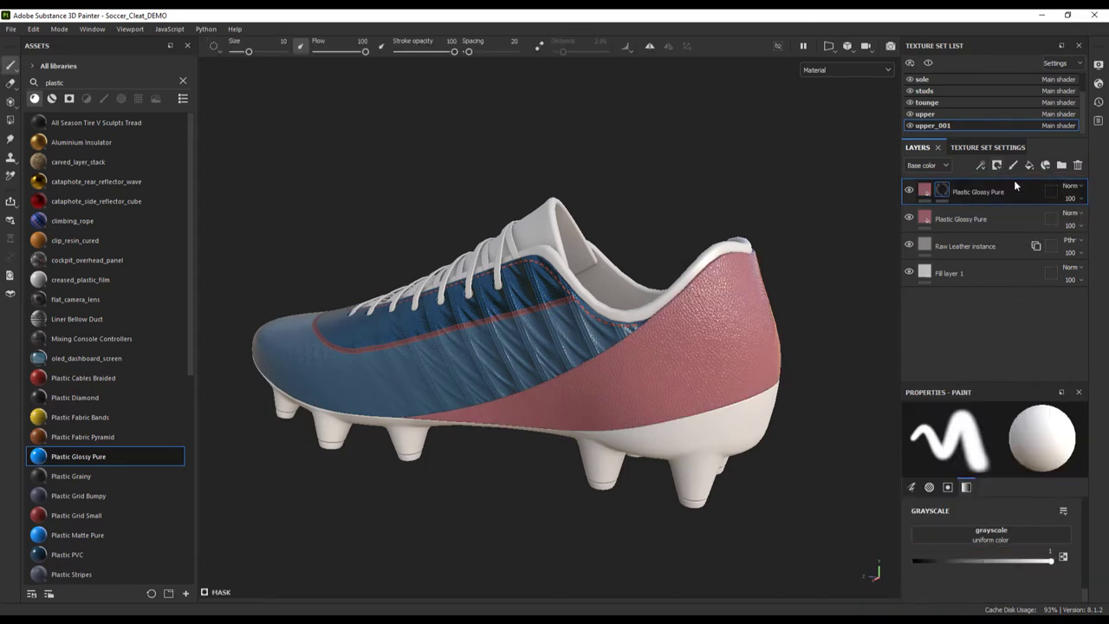
{"action": "left_click", "coordinate": [981, 164]}
{"action": "left_click", "coordinate": [1010, 208]}
{"action": "left_click", "coordinate": [1014, 461]}
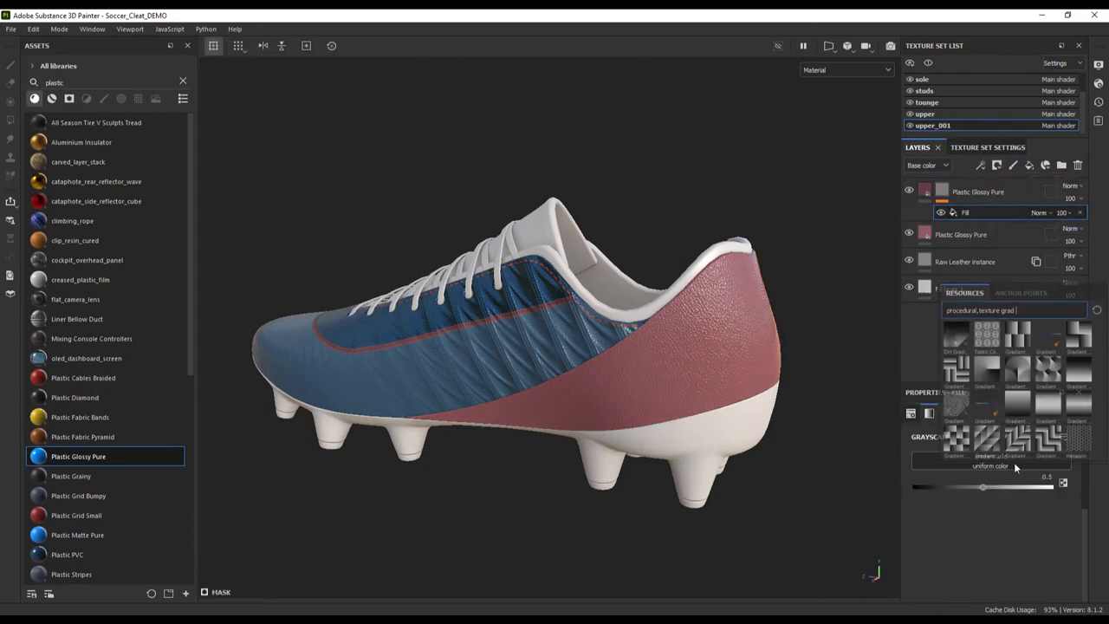
{"action": "type", "text": "gradient dot"}
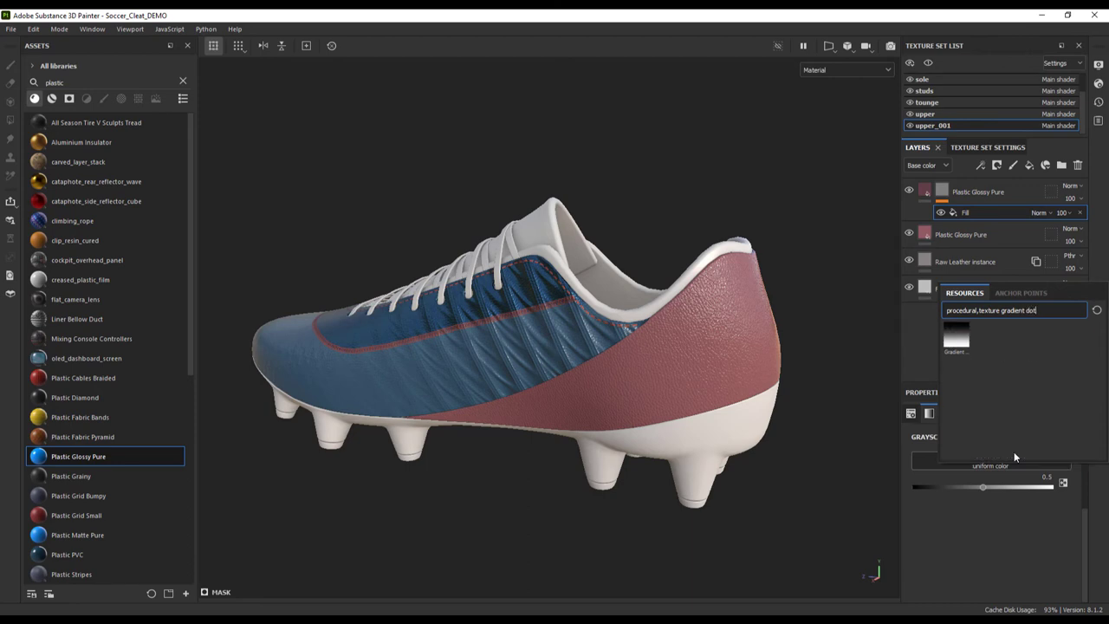
{"action": "left_click", "coordinate": [957, 336]}
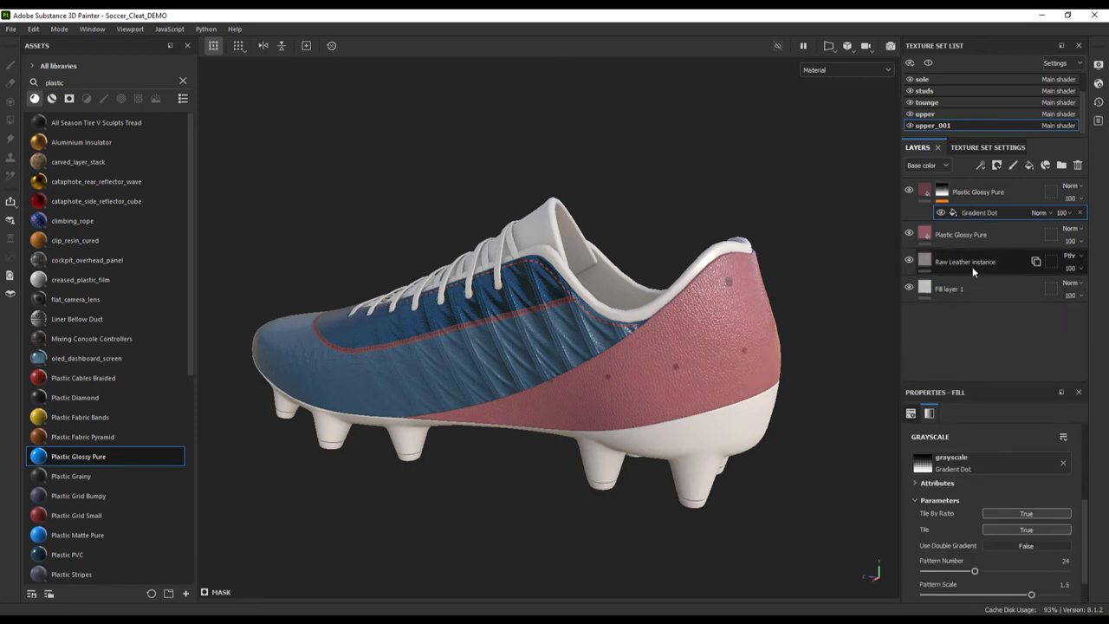
Step: In the UV view, scale the Gradient Dot fill to about half size and position it over the heel panel's vertical UV island
{"action": "key", "text": "F1"}
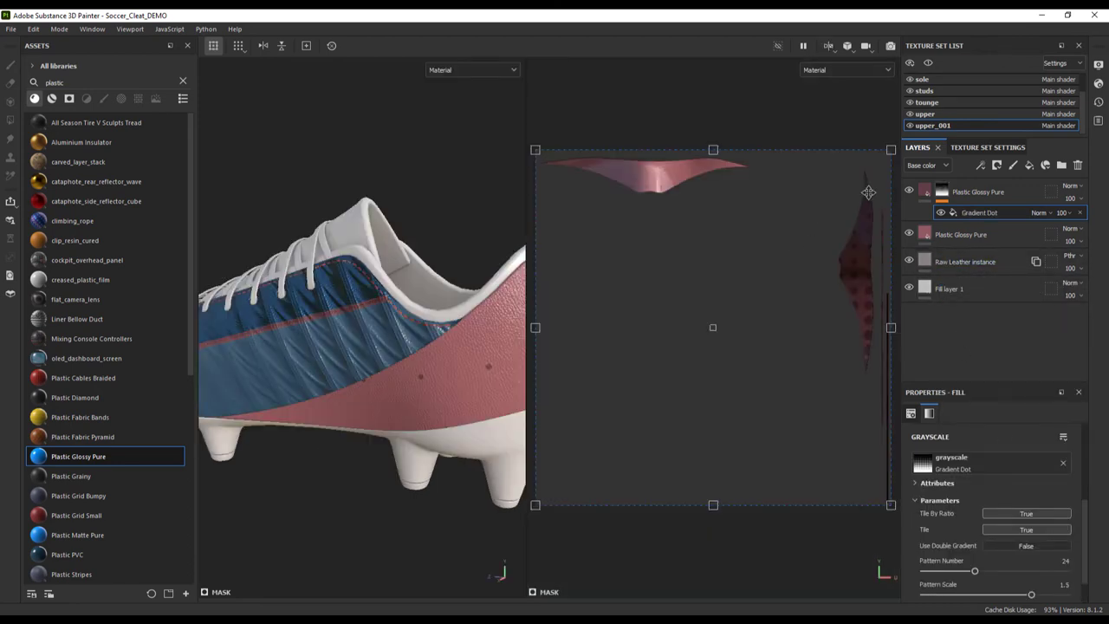
{"action": "left_click_drag", "start_coordinate": [893, 150], "coordinate": [709, 332]}
{"action": "left_click_drag", "start_coordinate": [681, 399], "coordinate": [869, 255]}
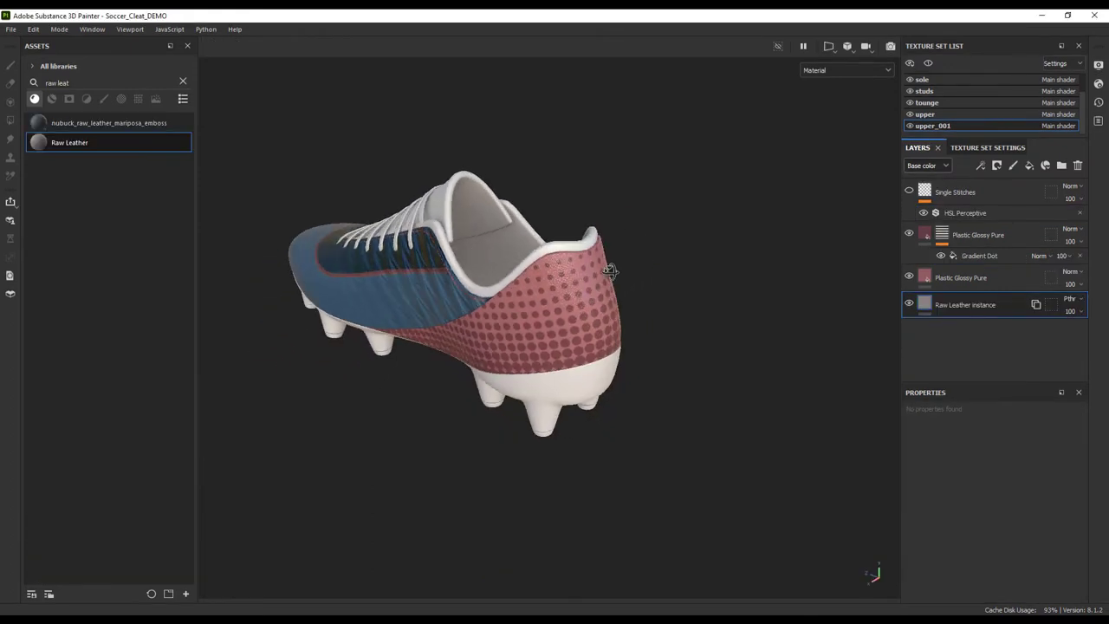
Step: Examine the dotted heel panel and the side of the cleat from several angles
{"action": "left_click_drag", "start_coordinate": [659, 216], "coordinate": [514, 276], "text": "alt"}
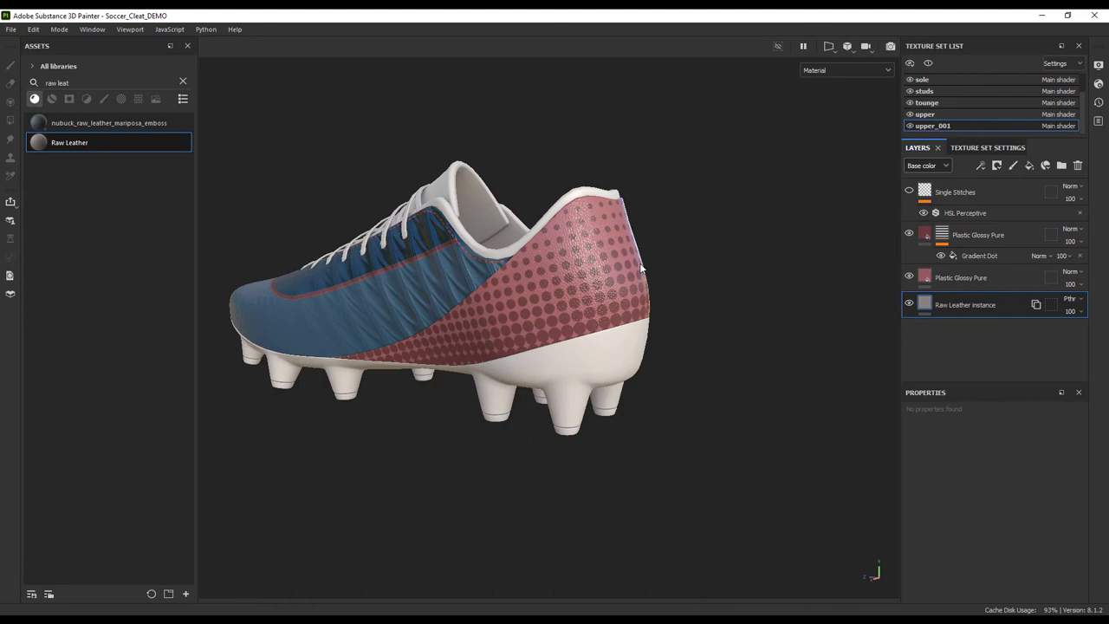
{"action": "left_click_drag", "start_coordinate": [719, 234], "coordinate": [546, 251], "text": "alt"}
{"action": "scroll", "coordinate": [787, 217], "scroll_direction": "up", "scroll_amount": 4}
{"action": "left_click_drag", "start_coordinate": [787, 217], "coordinate": [286, 226], "text": "alt"}
{"action": "left_click_drag", "start_coordinate": [622, 227], "coordinate": [827, 262], "text": "alt"}
{"action": "right_click_drag", "start_coordinate": [827, 263], "coordinate": [376, 173], "text": "alt"}
{"action": "left_click_drag", "start_coordinate": [376, 173], "coordinate": [754, 199], "text": "alt"}
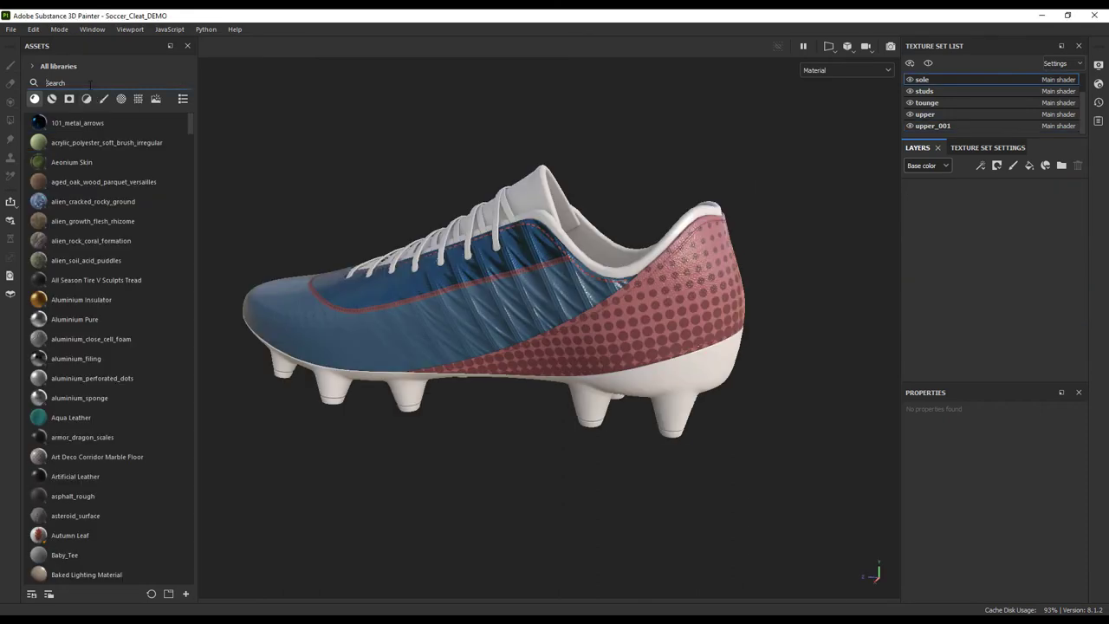
Step: Apply the Plastic Glossy Pure material to the sole and set its base color to the blue swatch sampled from color_scheme.png
{"action": "type", "text": "glossy pla"}
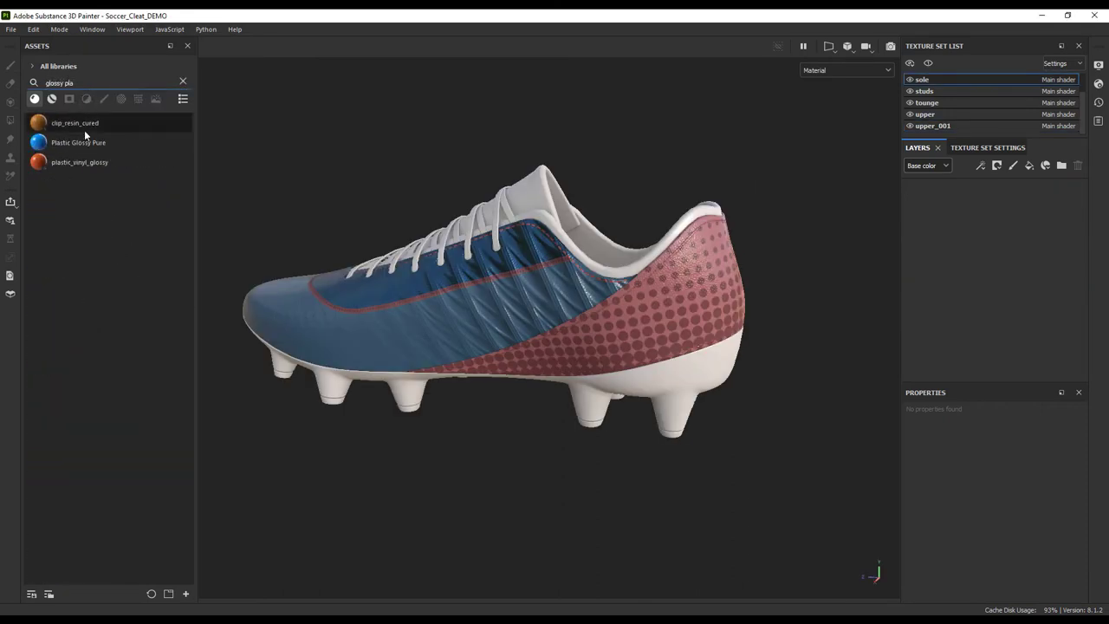
{"action": "left_click_drag", "start_coordinate": [83, 141], "coordinate": [724, 373]}
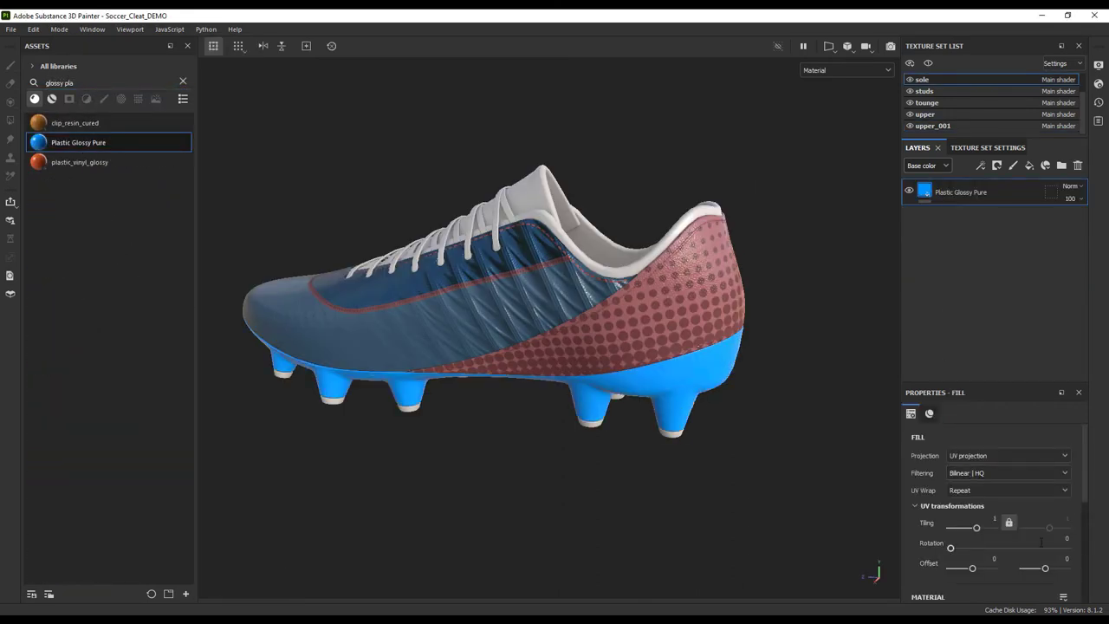
{"action": "scroll", "coordinate": [1042, 542], "scroll_direction": "down", "scroll_amount": 5}
{"action": "left_click_drag", "start_coordinate": [556, 15], "coordinate": [1108, 125]}
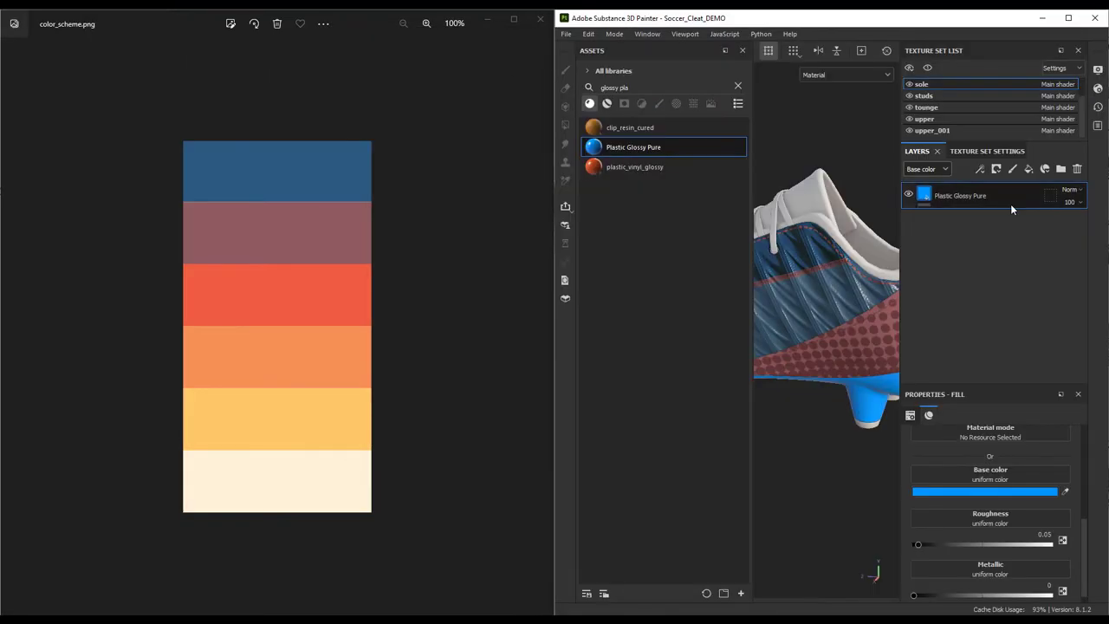
{"action": "left_click", "coordinate": [1065, 491]}
{"action": "left_click", "coordinate": [325, 185]}
{"action": "left_click", "coordinate": [1069, 18]}
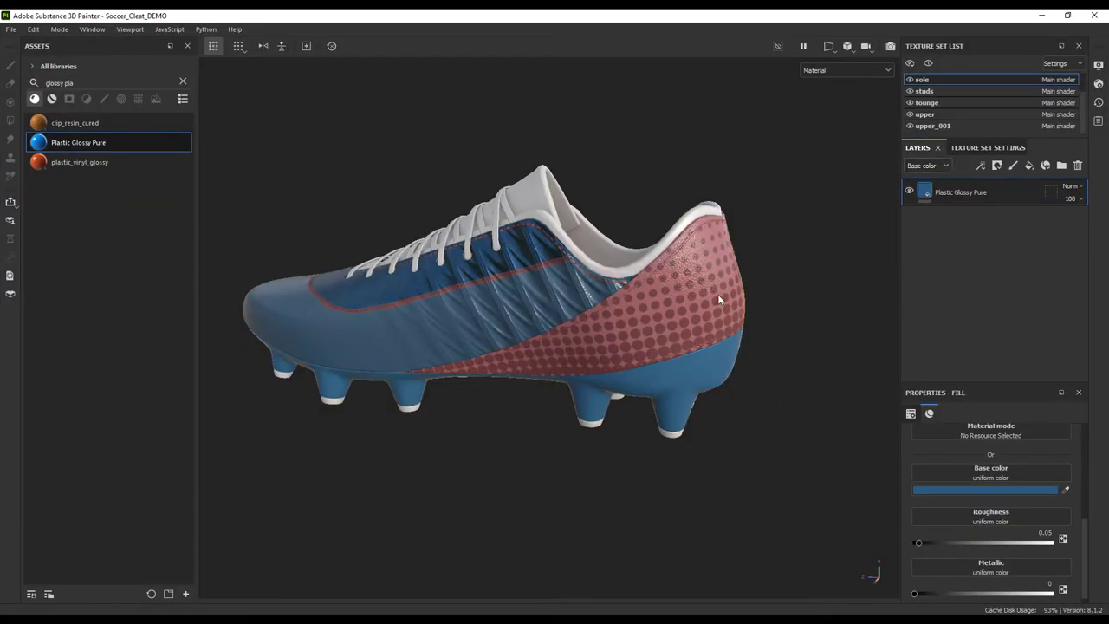
Step: Add a fill layer above the sole's Plastic Glossy Pure layer with only the metal channel active and metallic set to 1
{"action": "mouse_move", "coordinate": [718, 294]}
{"action": "left_mouse_down", "text": "alt"}
{"action": "mouse_move", "coordinate": [577, 216]}
{"action": "mouse_move", "coordinate": [789, 227]}
{"action": "left_mouse_up", "text": "alt"}
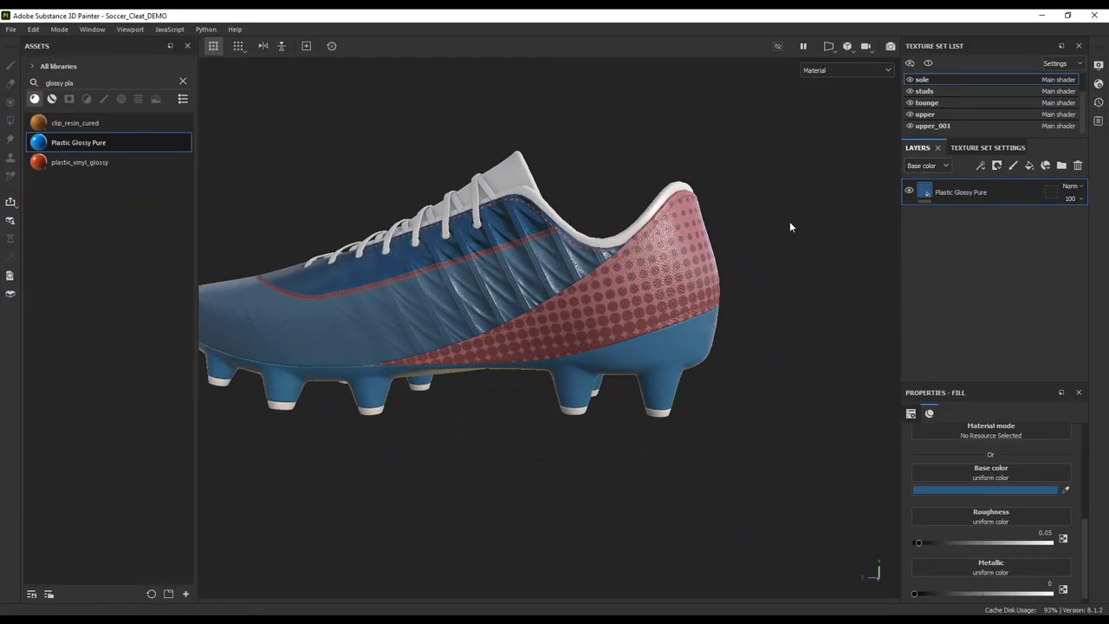
{"action": "left_click", "coordinate": [979, 197]}
{"action": "left_click", "coordinate": [1030, 165]}
{"action": "scroll", "coordinate": [997, 539], "scroll_direction": "down", "scroll_amount": 3}
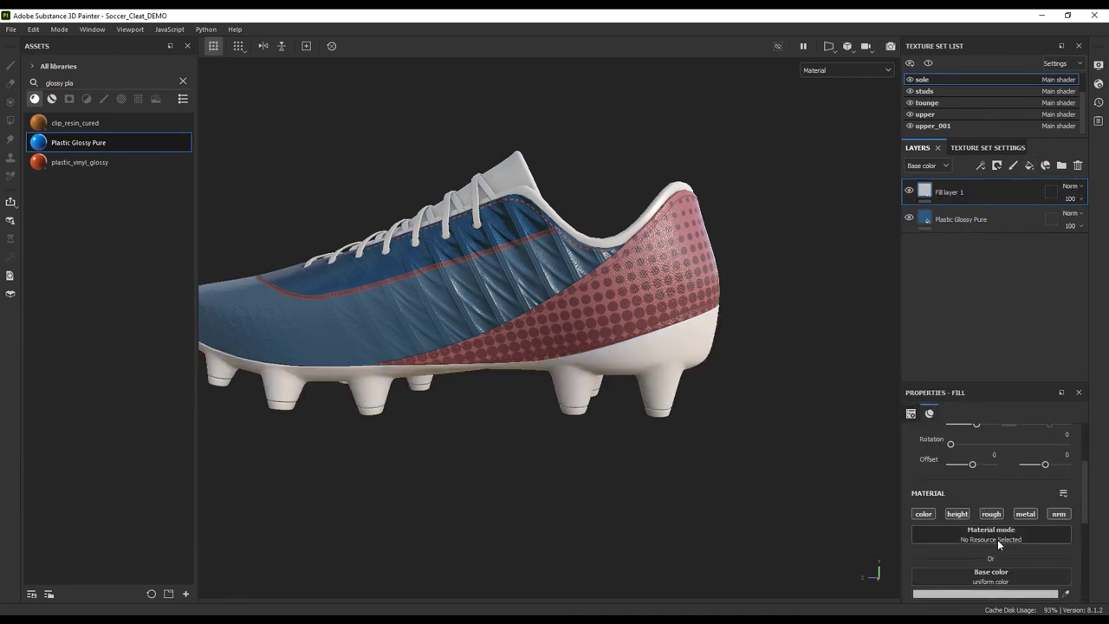
{"action": "left_click", "coordinate": [1026, 515]}
{"action": "left_click_drag", "start_coordinate": [922, 548], "coordinate": [1050, 547]}
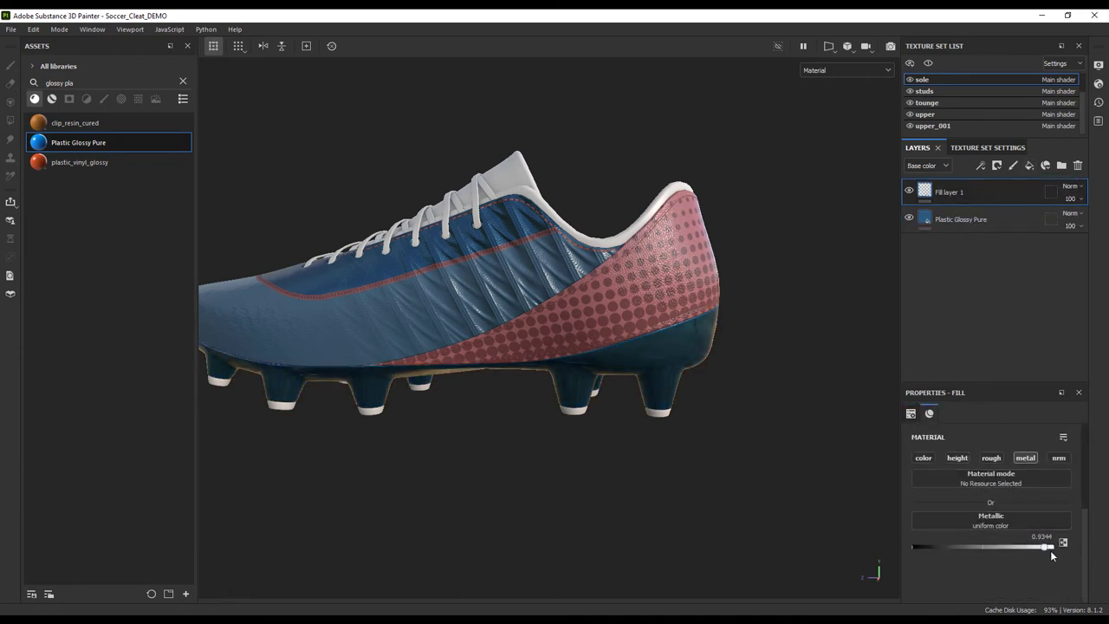
{"action": "left_click_drag", "start_coordinate": [755, 364], "coordinate": [598, 364], "text": "alt"}
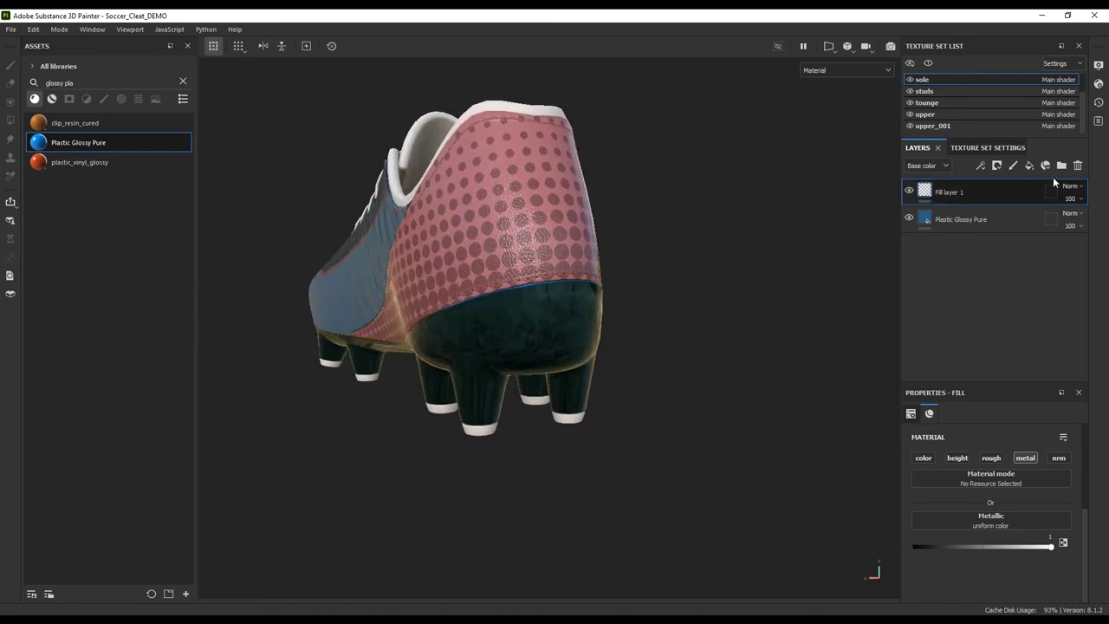
Step: Give the sole's metal-only fill layer a mask with a Fill effect that uses the Paper Path texture
{"action": "left_click", "coordinate": [996, 165]}
{"action": "left_click", "coordinate": [1016, 182]}
{"action": "left_click", "coordinate": [980, 165]}
{"action": "left_click", "coordinate": [1008, 209]}
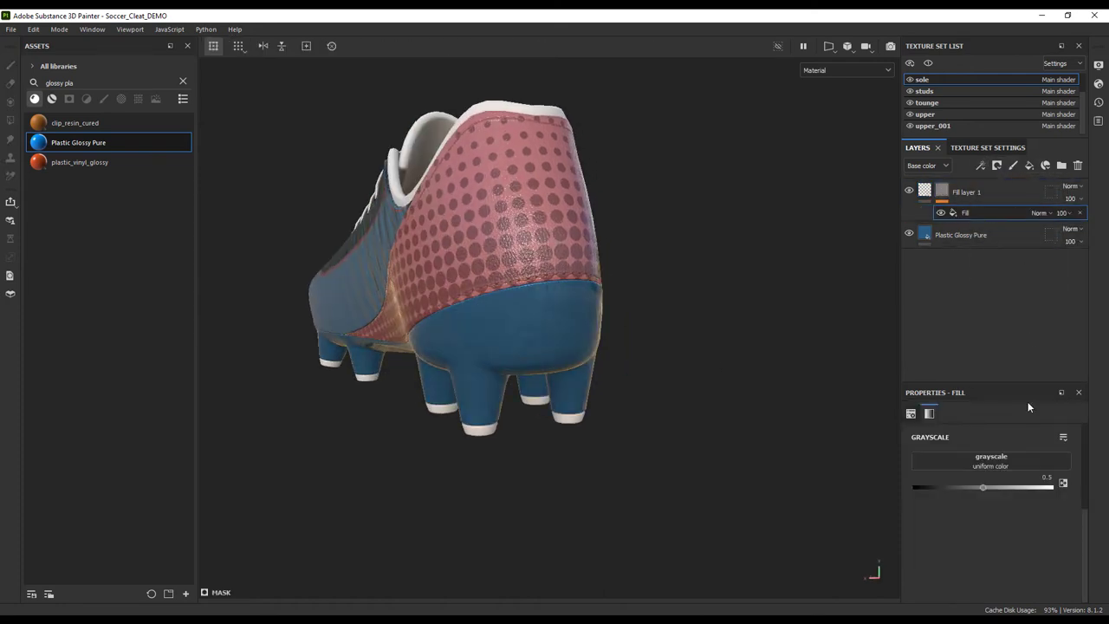
{"action": "left_click", "coordinate": [1018, 465]}
{"action": "key", "text": "BackSpace"}
{"action": "key", "text": "BackSpace"}
{"action": "key", "text": "BackSpace"}
{"action": "key", "text": "BackSpace"}
{"action": "key", "text": "BackSpace"}
{"action": "key", "text": "BackSpace"}
{"action": "key", "text": "BackSpace"}
{"action": "key", "text": "BackSpace"}
{"action": "key", "text": "BackSpace"}
{"action": "key", "text": "BackSpace"}
{"action": "key", "text": "BackSpace"}
{"action": "key", "text": "BackSpace"}
{"action": "type", "text": "paper"}
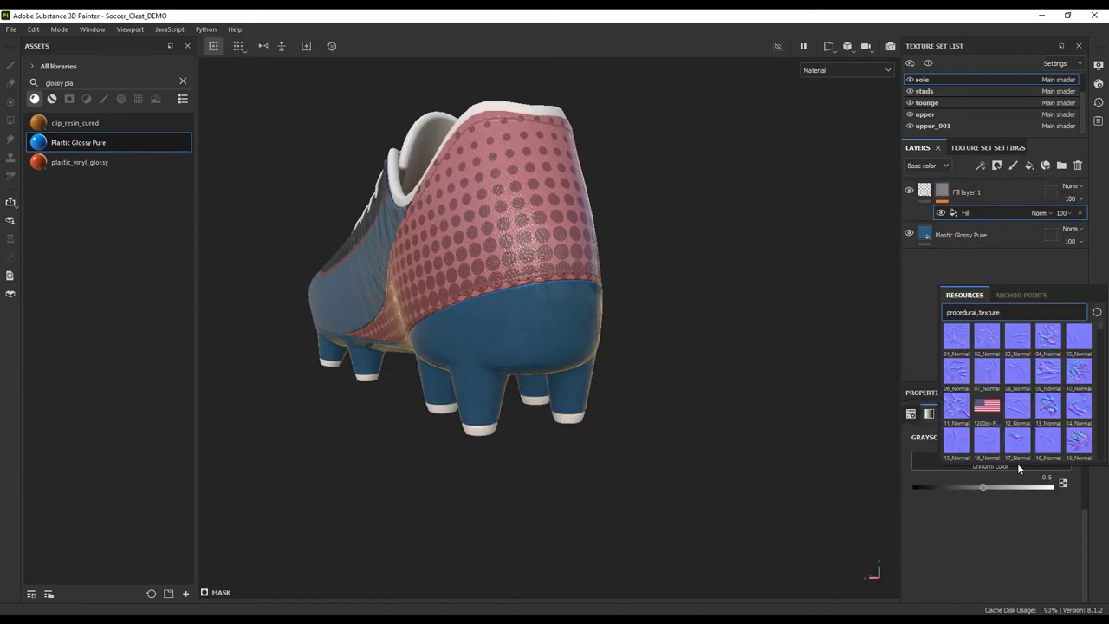
{"action": "left_click", "coordinate": [987, 338]}
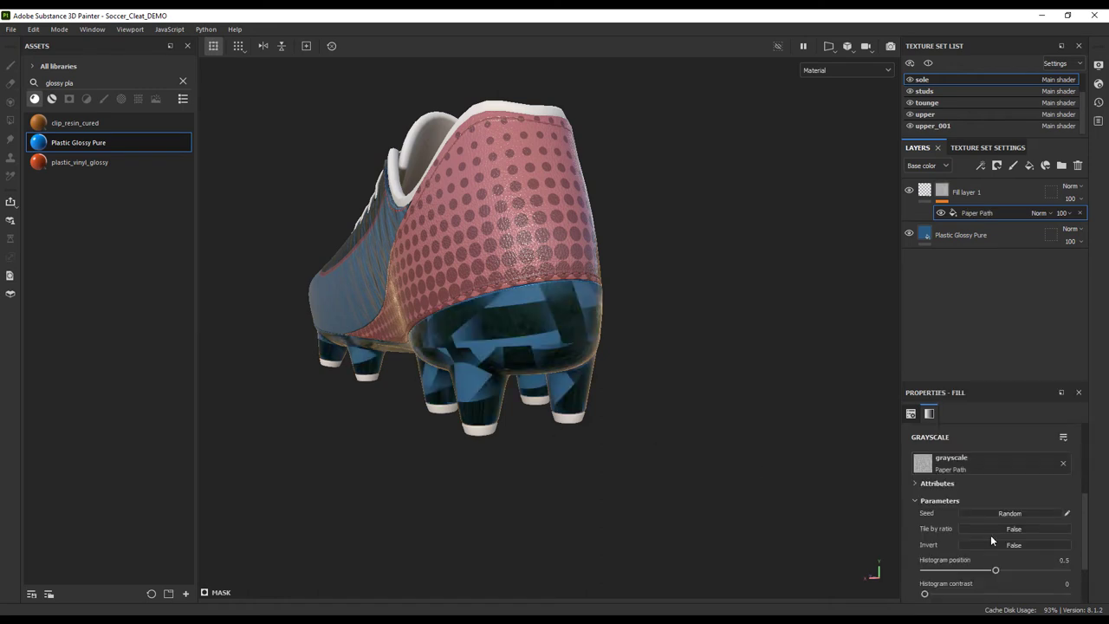
Step: Change the Paper Path fill's projection and set histogram position to 0.29, histogram contrast to 0.13 and pattern size width to 52.85
{"action": "scroll", "coordinate": [1000, 525], "scroll_direction": "up", "scroll_amount": 3}
{"action": "left_click", "coordinate": [1014, 454]}
{"action": "left_click", "coordinate": [996, 470]}
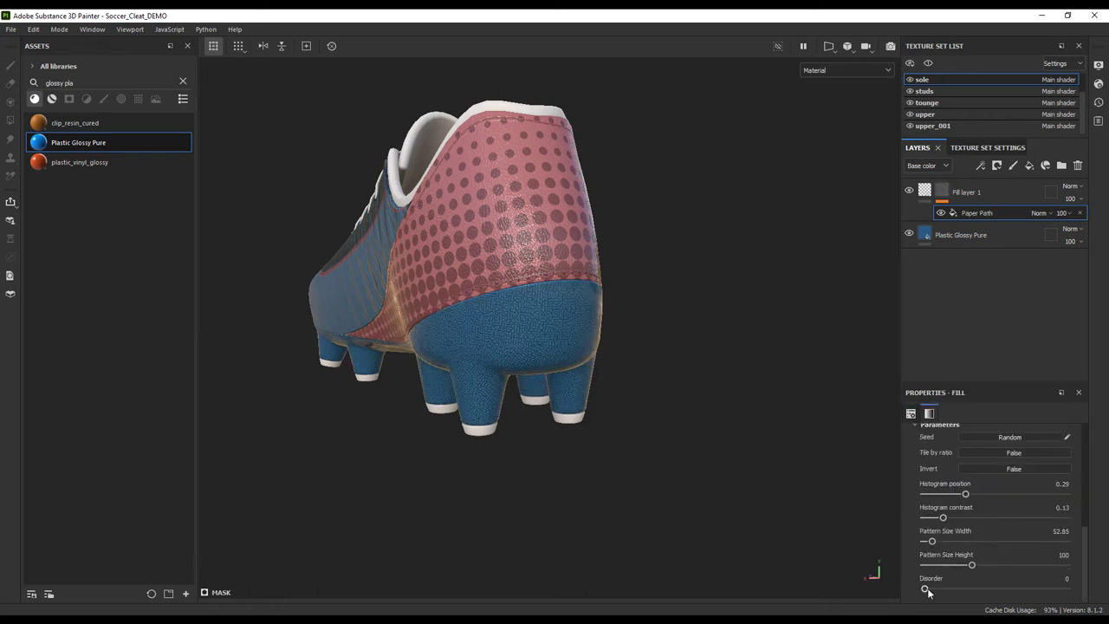
{"action": "mouse_move", "coordinate": [926, 590]}
{"action": "left_mouse_down"}
{"action": "mouse_move", "coordinate": [991, 594]}
{"action": "mouse_move", "coordinate": [922, 586]}
{"action": "left_mouse_up"}
{"action": "left_click_drag", "start_coordinate": [460, 356], "coordinate": [479, 352], "text": "alt"}
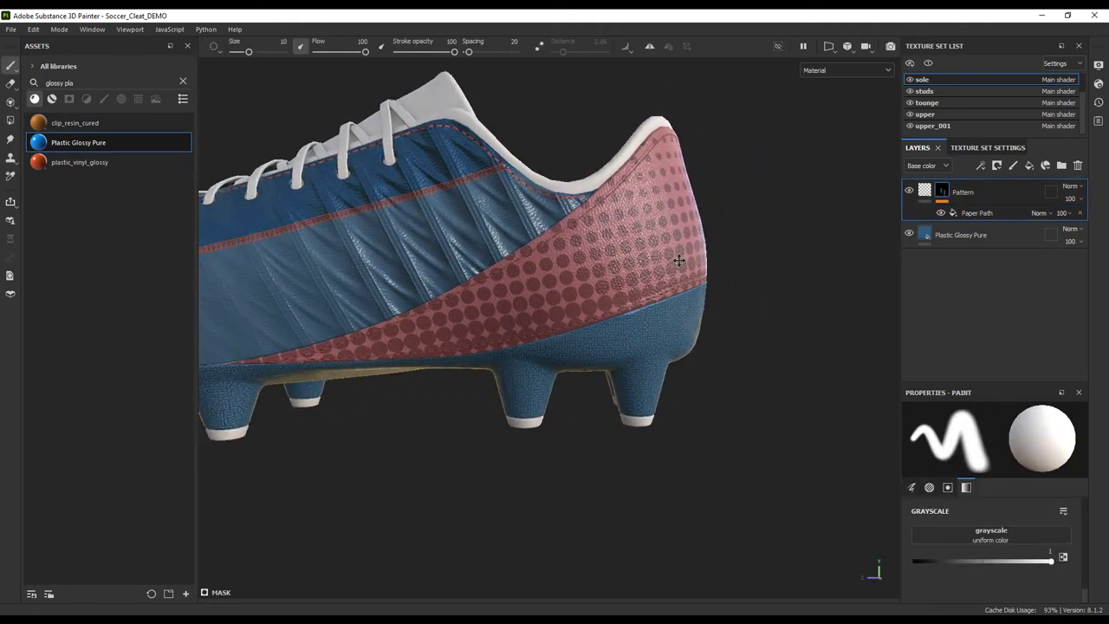
Step: Apply Plastic Glossy Pure to the stud tips and set its base color to the red-orange swatch sampled from color_scheme.png
{"action": "left_click_drag", "start_coordinate": [679, 261], "coordinate": [699, 277], "text": "alt"}
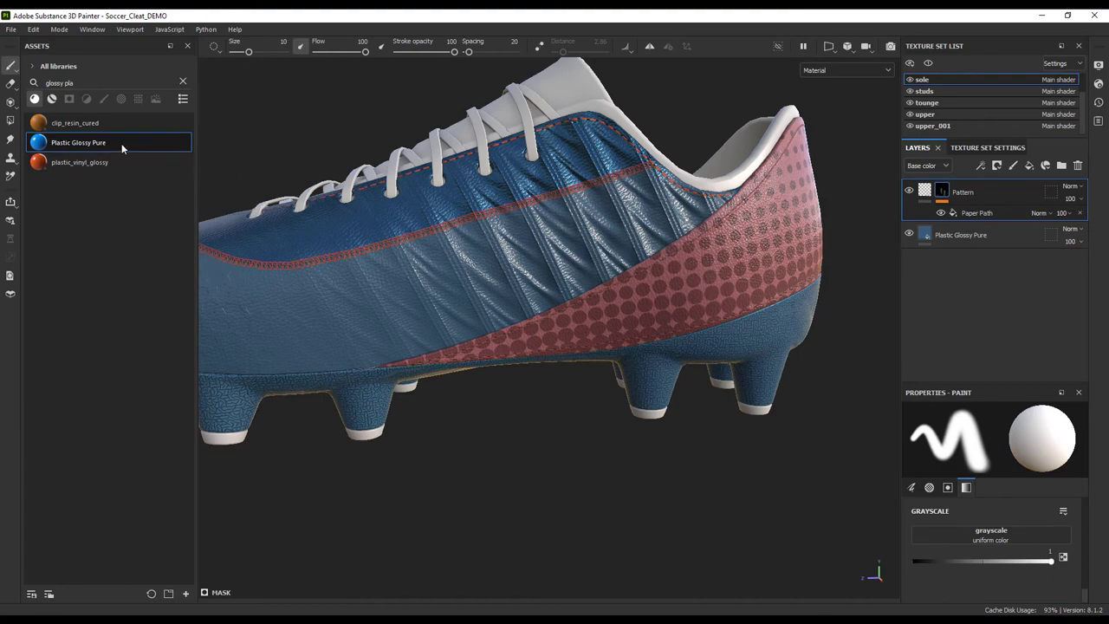
{"action": "left_click_drag", "start_coordinate": [121, 143], "coordinate": [379, 434]}
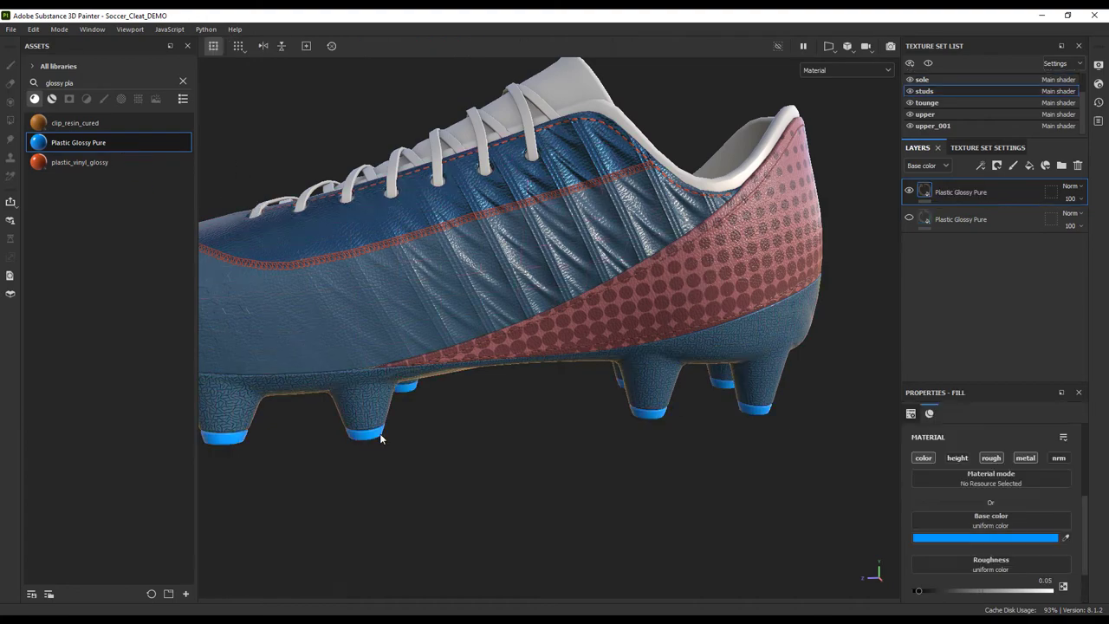
{"action": "left_click_drag", "start_coordinate": [793, 14], "coordinate": [1108, 95]}
{"action": "left_click", "coordinate": [1065, 539]}
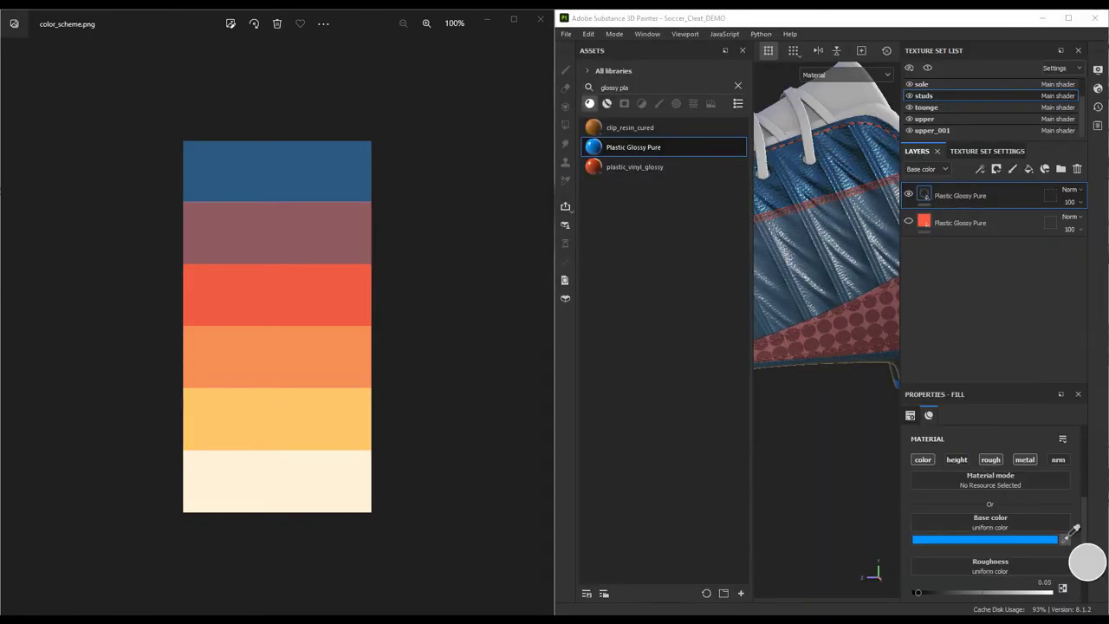
{"action": "left_click", "coordinate": [1069, 17]}
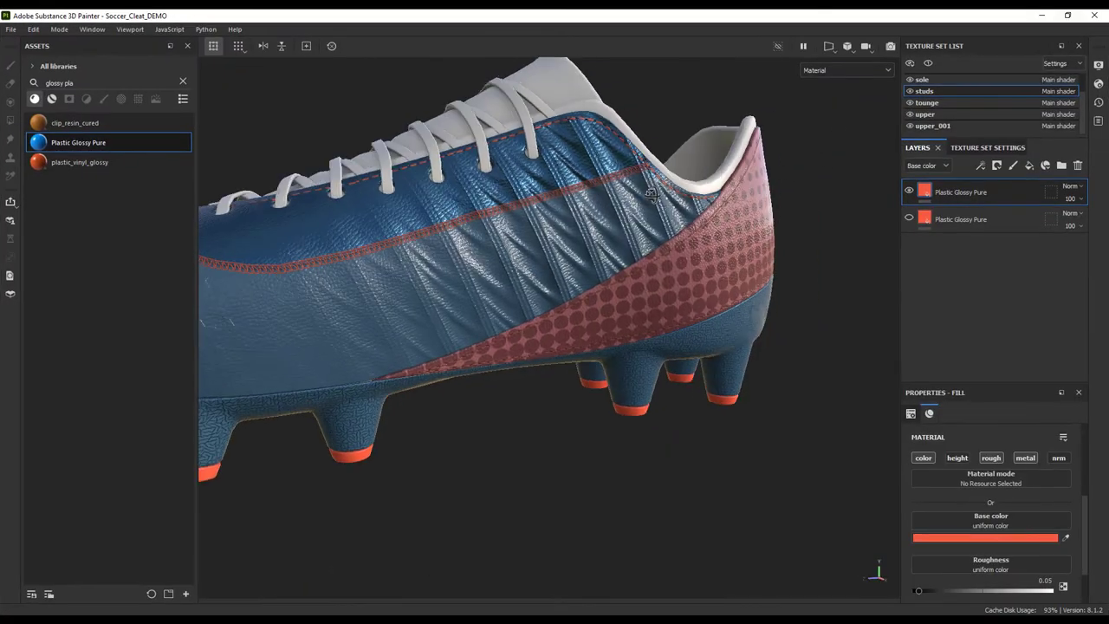
Step: Find the Fabric Suit Vintage material and apply it to the shoe's lining
{"action": "mouse_move", "coordinate": [435, 186]}
{"action": "left_mouse_down", "text": "alt"}
{"action": "mouse_move", "coordinate": [486, 192]}
{"action": "mouse_move", "coordinate": [432, 193]}
{"action": "left_mouse_up", "text": "alt"}
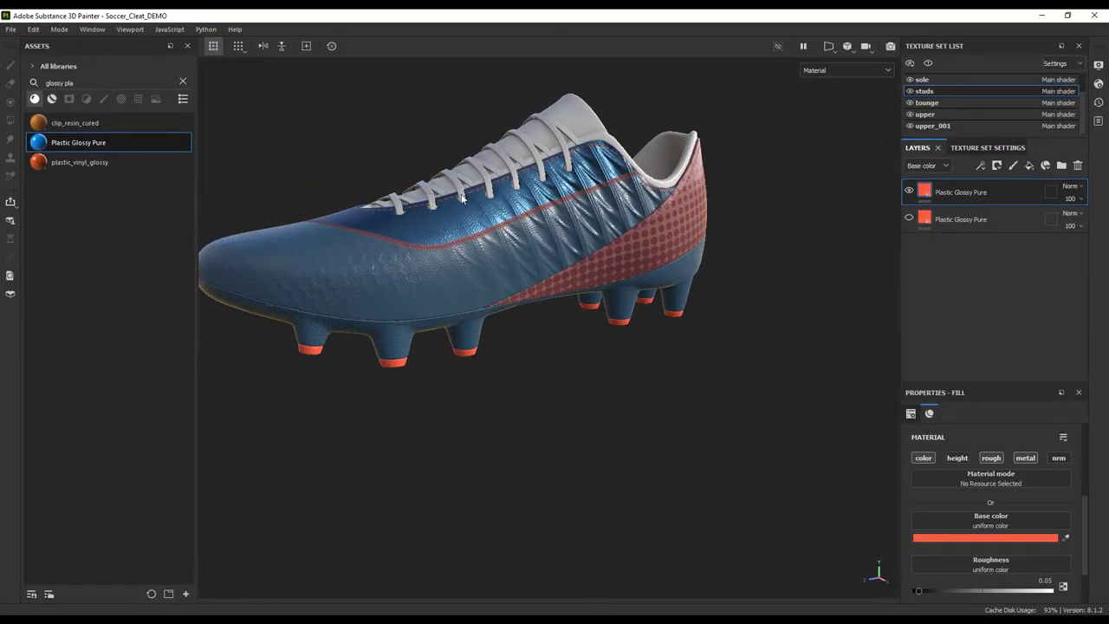
{"action": "middle_click_drag", "start_coordinate": [462, 196], "coordinate": [563, 236], "text": "alt"}
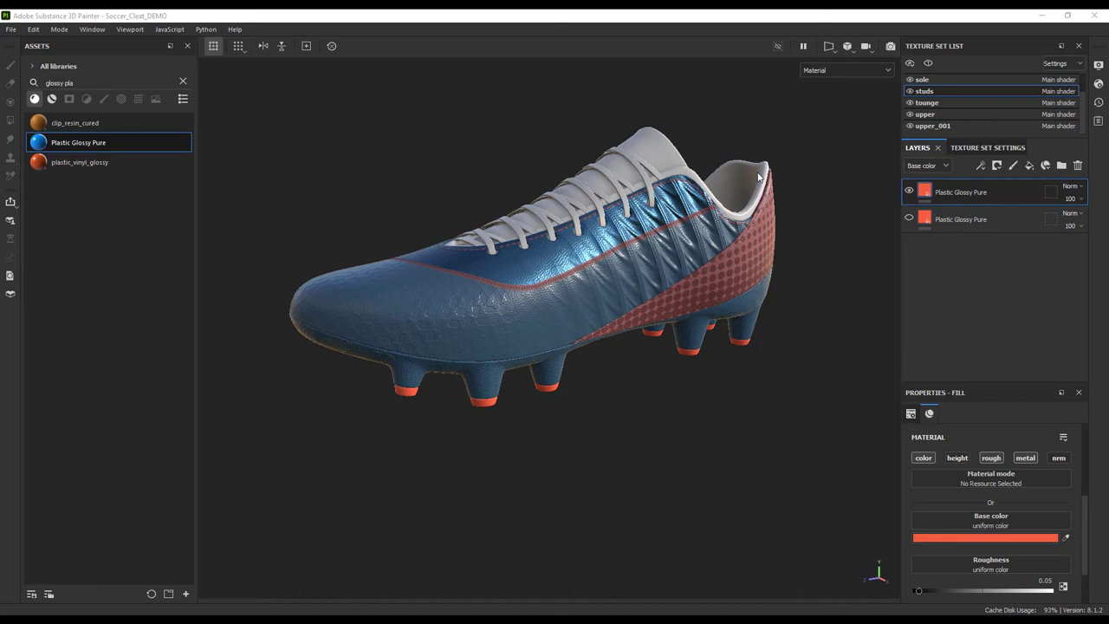
{"action": "left_click_drag", "start_coordinate": [758, 177], "coordinate": [676, 192], "text": "alt"}
{"action": "middle_click_drag", "start_coordinate": [676, 192], "coordinate": [543, 299], "text": "alt"}
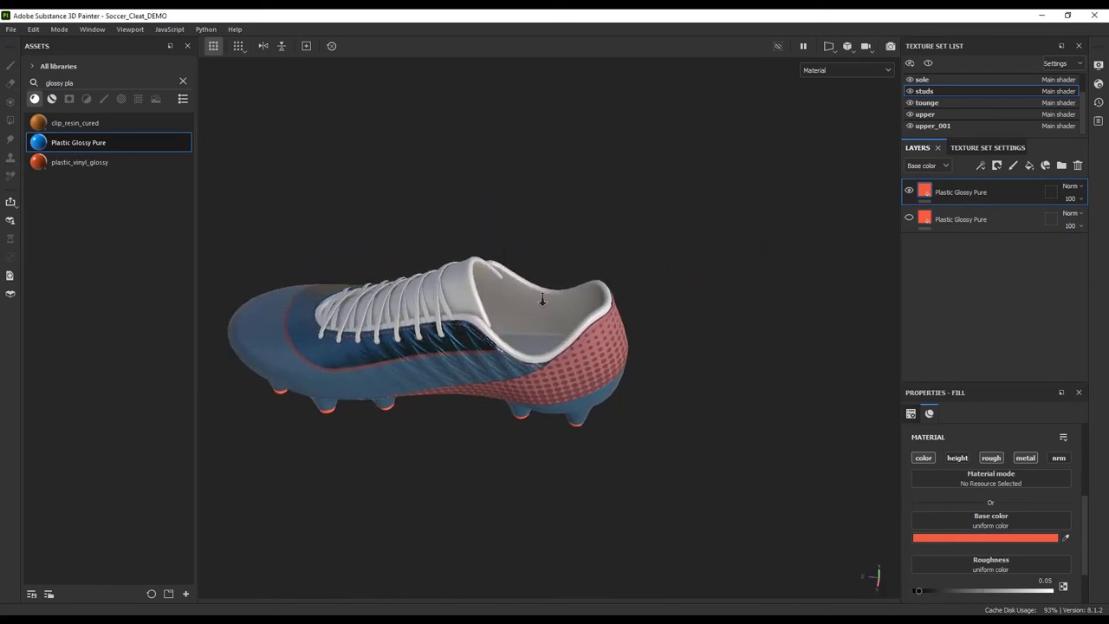
{"action": "right_click_drag", "start_coordinate": [543, 300], "coordinate": [734, 293], "text": "alt"}
{"action": "left_click_drag", "start_coordinate": [734, 293], "coordinate": [665, 310], "text": "alt"}
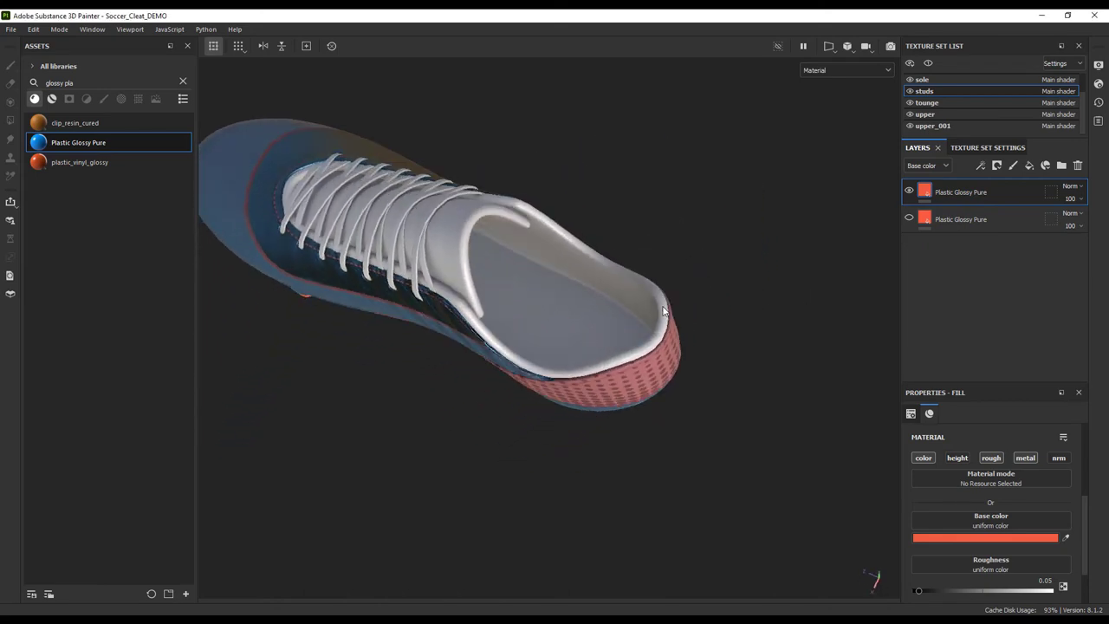
{"action": "left_click", "coordinate": [183, 82]}
{"action": "type", "text": "fabr"}
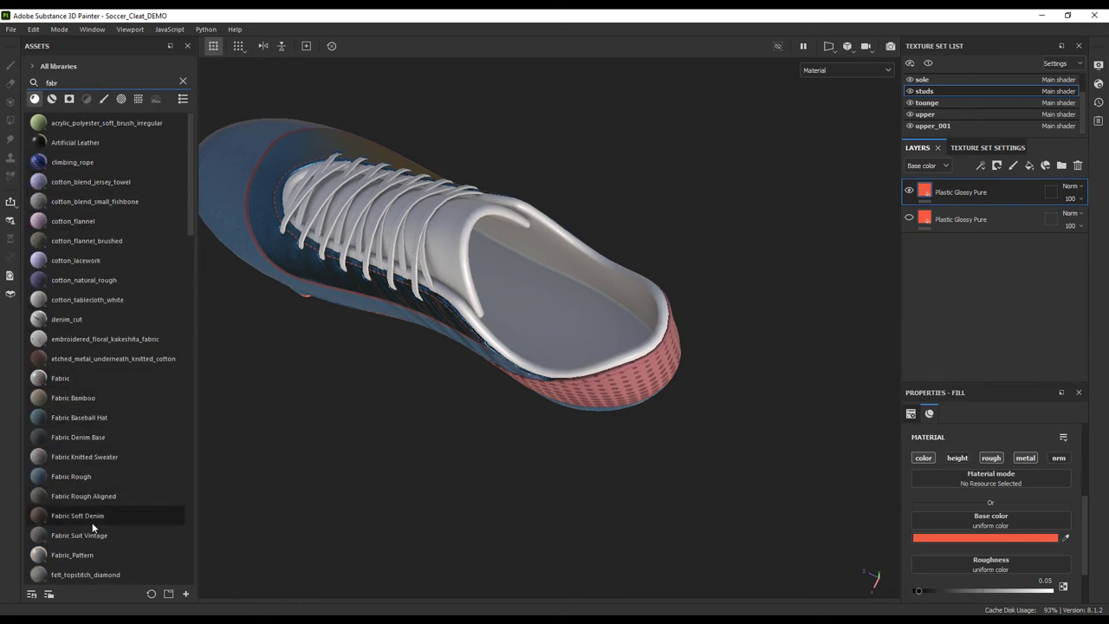
{"action": "left_click_drag", "start_coordinate": [94, 534], "coordinate": [474, 362]}
{"action": "left_click_drag", "start_coordinate": [546, 328], "coordinate": [713, 302]}
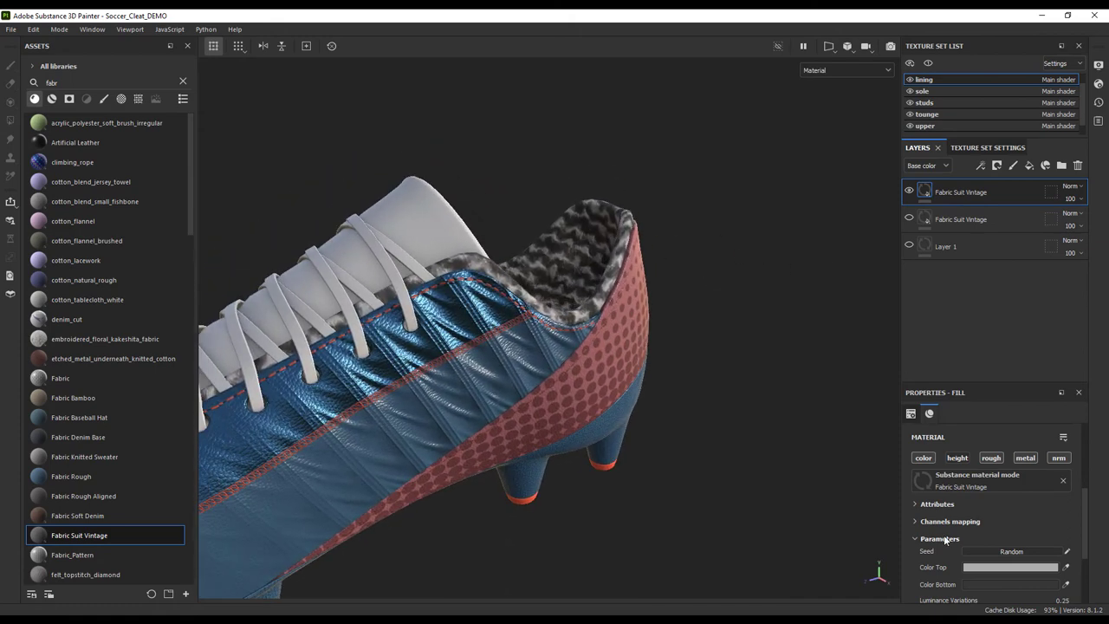
Step: Set the UV tiling of the lining's Fabric Suit Vintage layer to 15
{"action": "scroll", "coordinate": [982, 530], "scroll_direction": "up", "scroll_amount": 3}
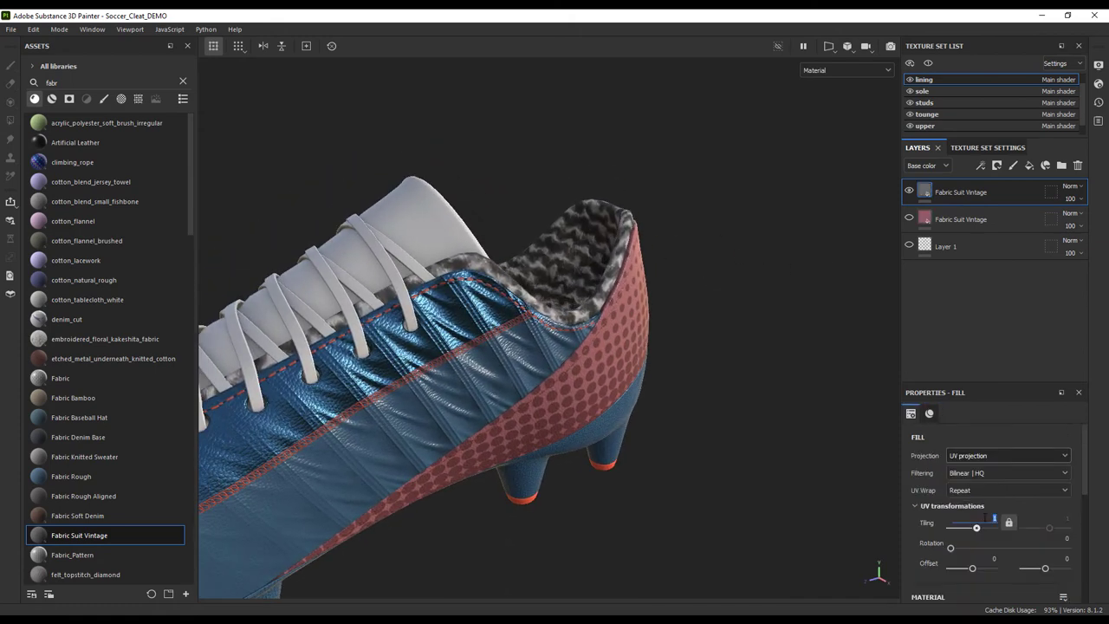
{"action": "type", "text": "2"}
{"action": "key", "text": "Return"}
{"action": "type", "text": "1"}
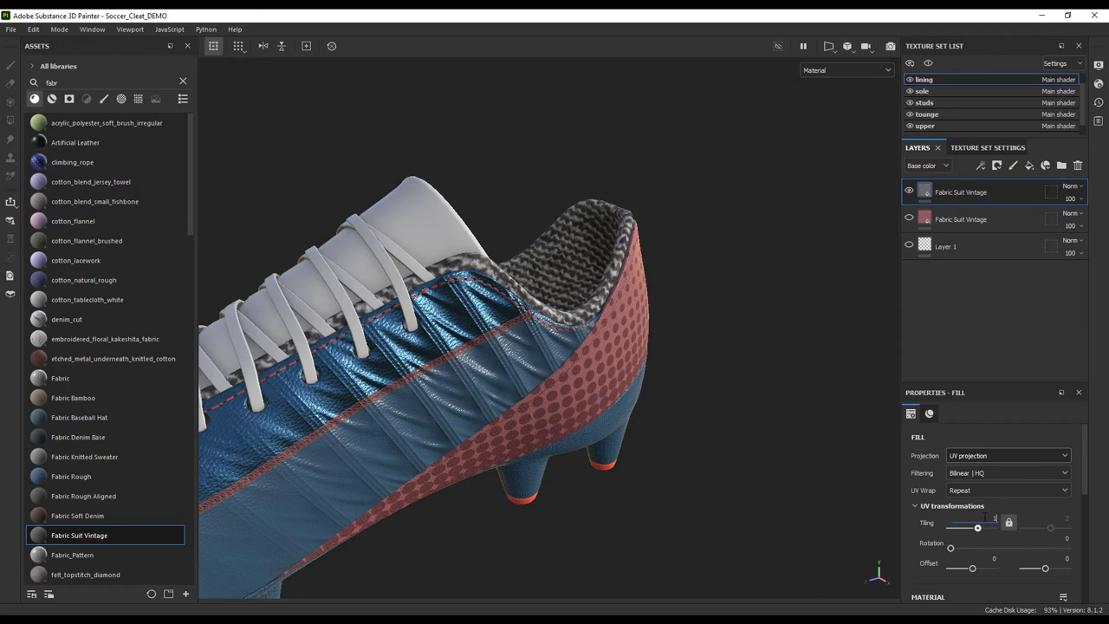
{"action": "type", "text": "5"}
{"action": "key", "text": "Return"}
{"action": "left_click_drag", "start_coordinate": [620, 338], "coordinate": [620, 411], "text": "alt"}
{"action": "scroll", "coordinate": [1022, 495], "scroll_direction": "down", "scroll_amount": 5}
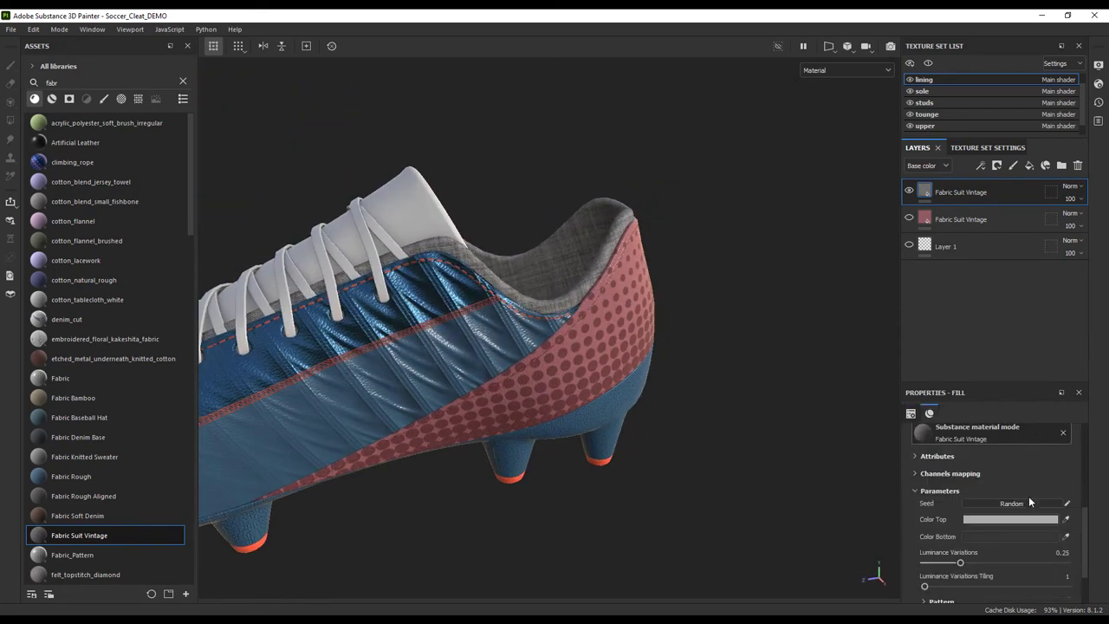
Step: Instantiate the Raw Leather instance layer from upper_001 into the tounge texture set
{"action": "mouse_move", "coordinate": [760, 169]}
{"action": "left_mouse_down", "text": "alt"}
{"action": "mouse_move", "coordinate": [739, 205]}
{"action": "mouse_move", "coordinate": [772, 178]}
{"action": "left_mouse_up", "text": "alt"}
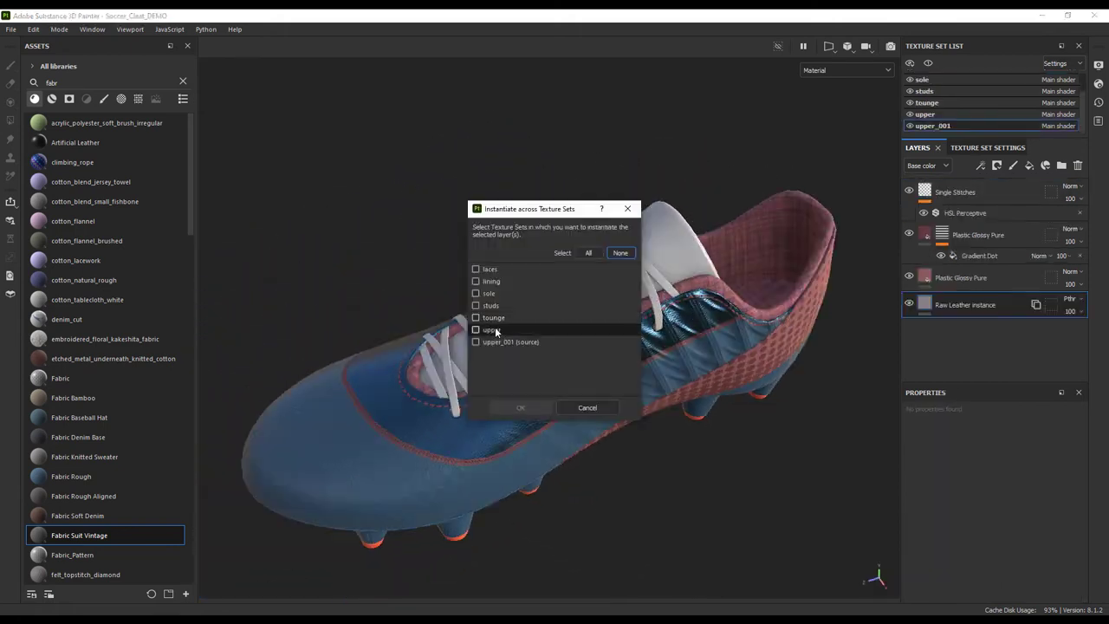
{"action": "left_click", "coordinate": [522, 408]}
{"action": "scroll", "coordinate": [525, 409], "scroll_direction": "up", "scroll_amount": 5}
Step: Add two fill layers to the tounge texture set and set the top one's base color to the blue swatch from color_scheme.png
{"action": "left_click", "coordinate": [945, 102]}
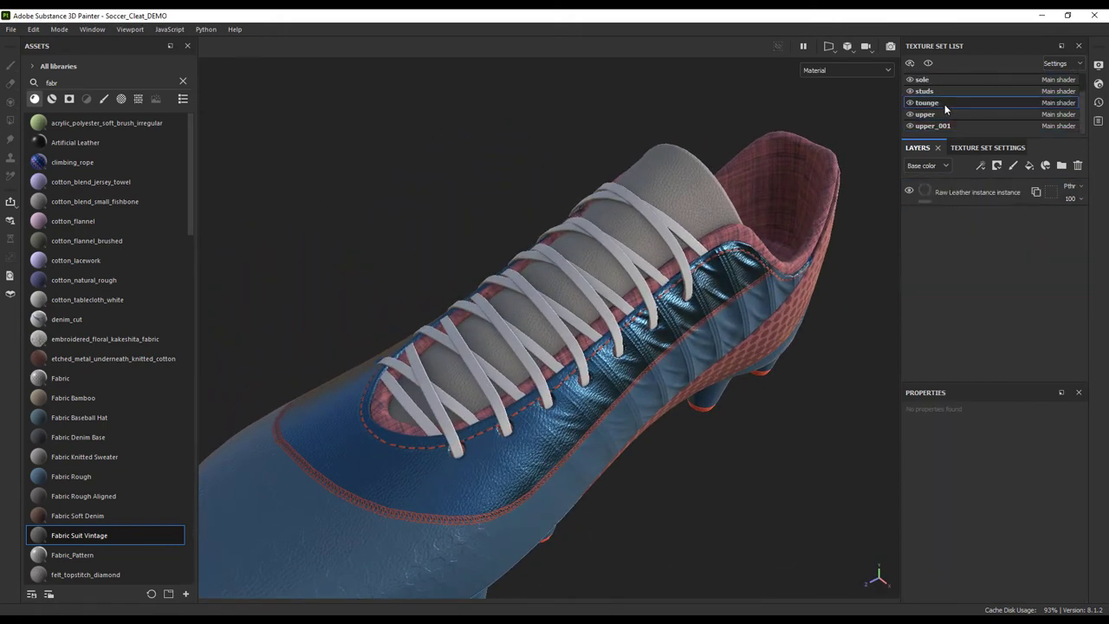
{"action": "left_click", "coordinate": [1030, 166]}
{"action": "left_click_drag", "start_coordinate": [803, 14], "coordinate": [1107, 132]}
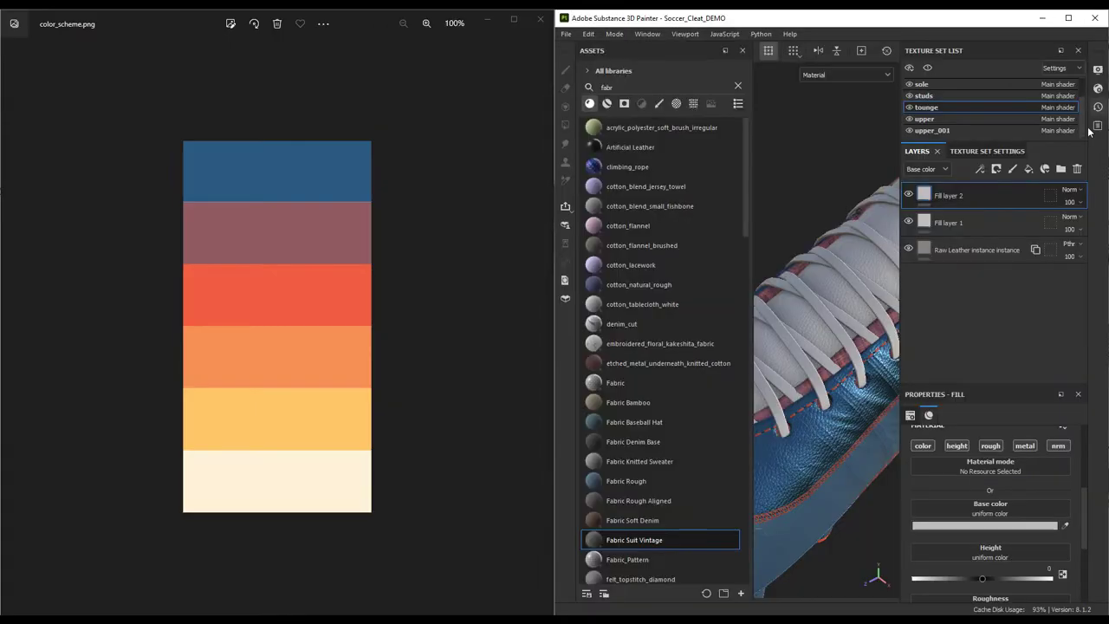
{"action": "left_click", "coordinate": [1065, 526]}
{"action": "left_click", "coordinate": [317, 186]}
Step: Set the base color of the tongue's Fill layer 1 to the magenta swatch sampled from color_scheme.png
{"action": "left_click", "coordinate": [949, 223]}
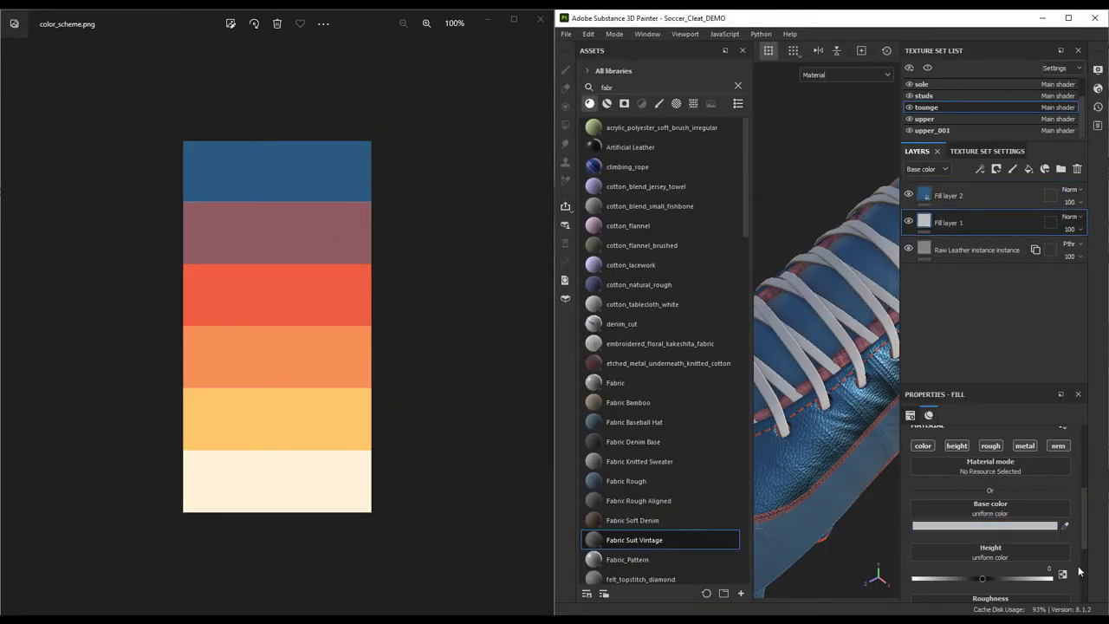
{"action": "left_click", "coordinate": [1065, 526]}
{"action": "left_click", "coordinate": [278, 232]}
{"action": "left_click", "coordinate": [1067, 17]}
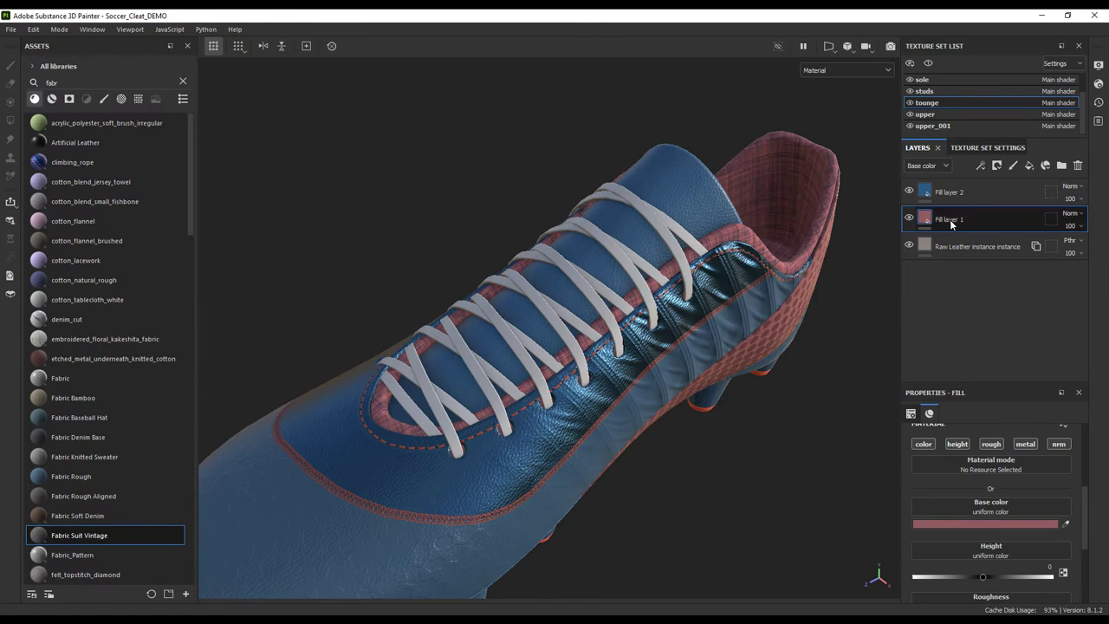
Step: Move the magenta fill layer above the blue one and give it a black mask with a Fill effect using Metallic Grate Wide
{"action": "left_click_drag", "start_coordinate": [950, 219], "coordinate": [960, 186]}
{"action": "left_click", "coordinate": [996, 165]}
{"action": "left_click", "coordinate": [1021, 196]}
{"action": "left_click", "coordinate": [980, 165]}
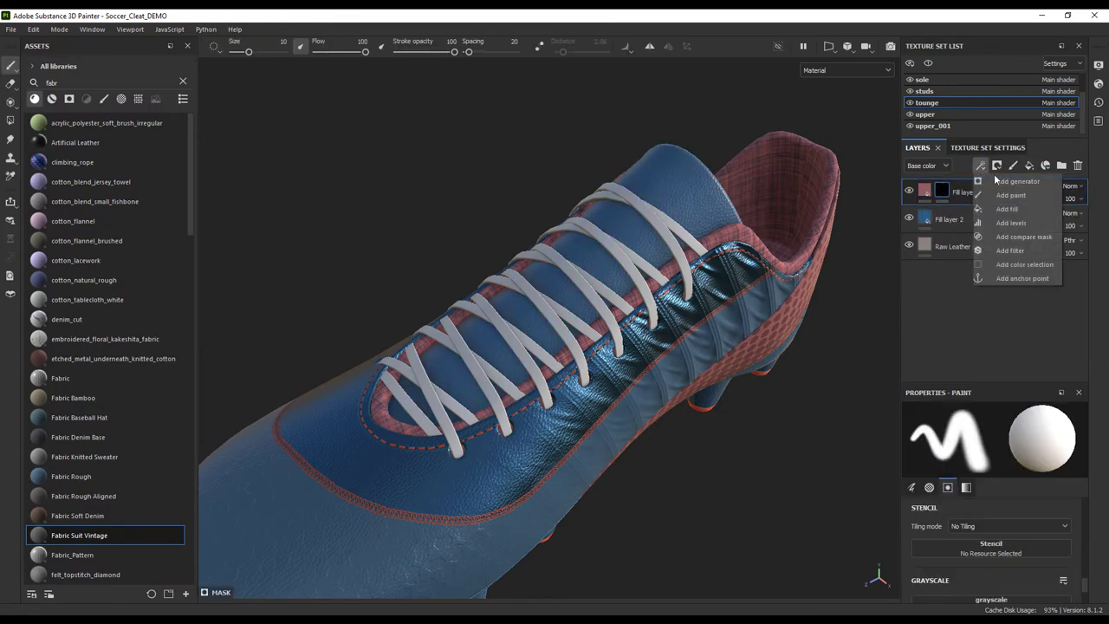
{"action": "left_click", "coordinate": [1005, 210]}
{"action": "left_click", "coordinate": [1002, 457]}
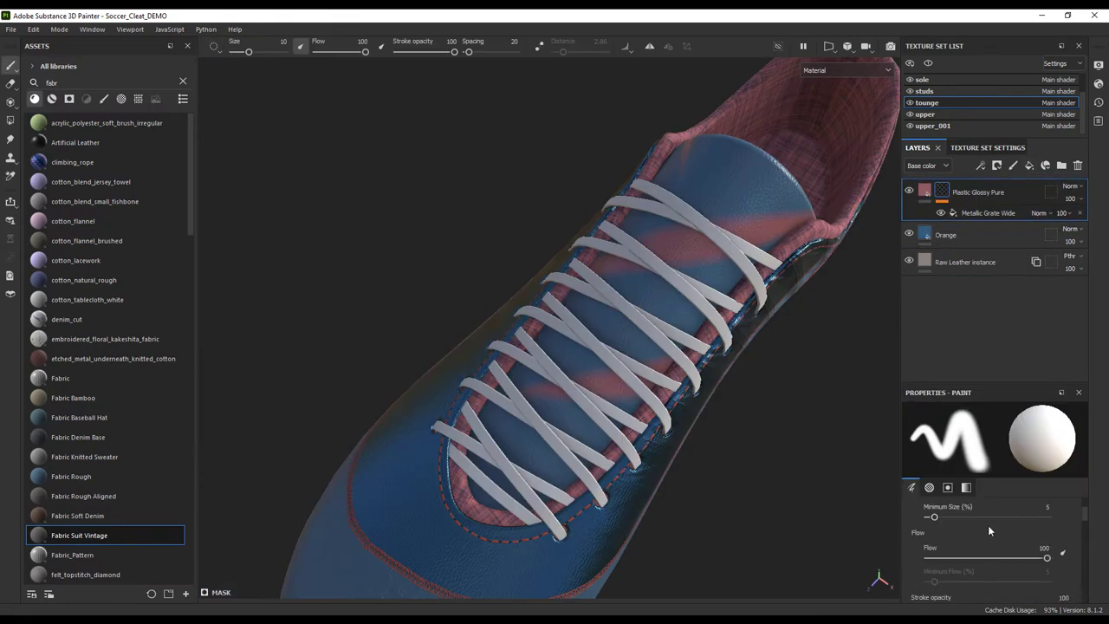
Step: Increase the tiling of the tongue's Metallic Grate Wide mask fill and raise the magenta layer's height so the pattern is embossed
{"action": "left_click", "coordinate": [995, 215]}
{"action": "scroll", "coordinate": [988, 568], "scroll_direction": "up", "scroll_amount": 5}
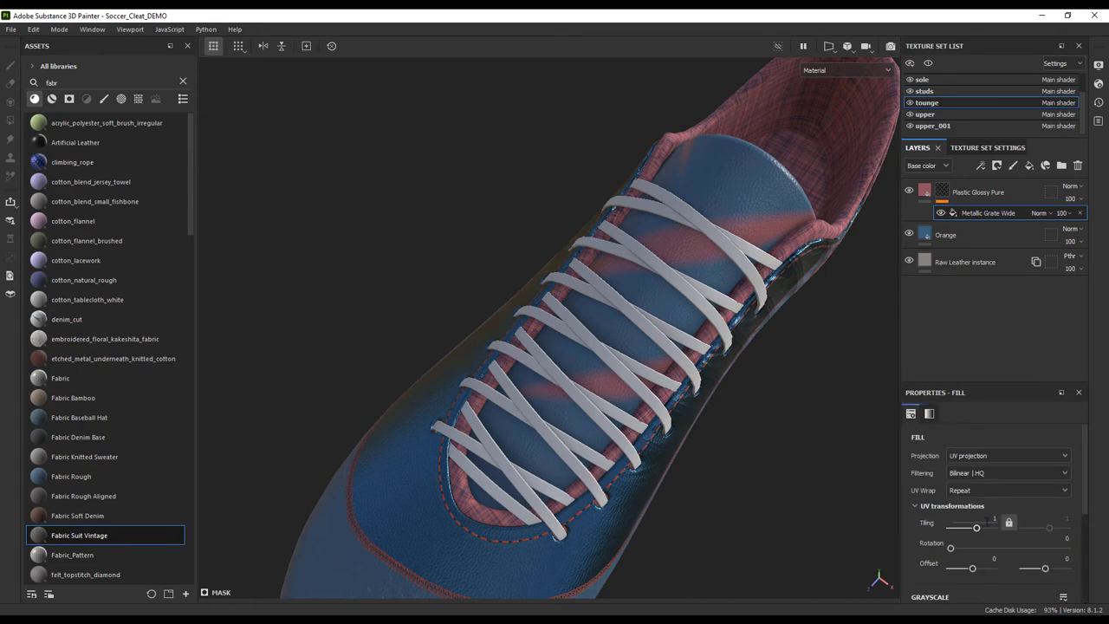
{"action": "key", "text": "Return"}
{"action": "left_click", "coordinate": [927, 191]}
{"action": "scroll", "coordinate": [1019, 548], "scroll_direction": "down", "scroll_amount": 4}
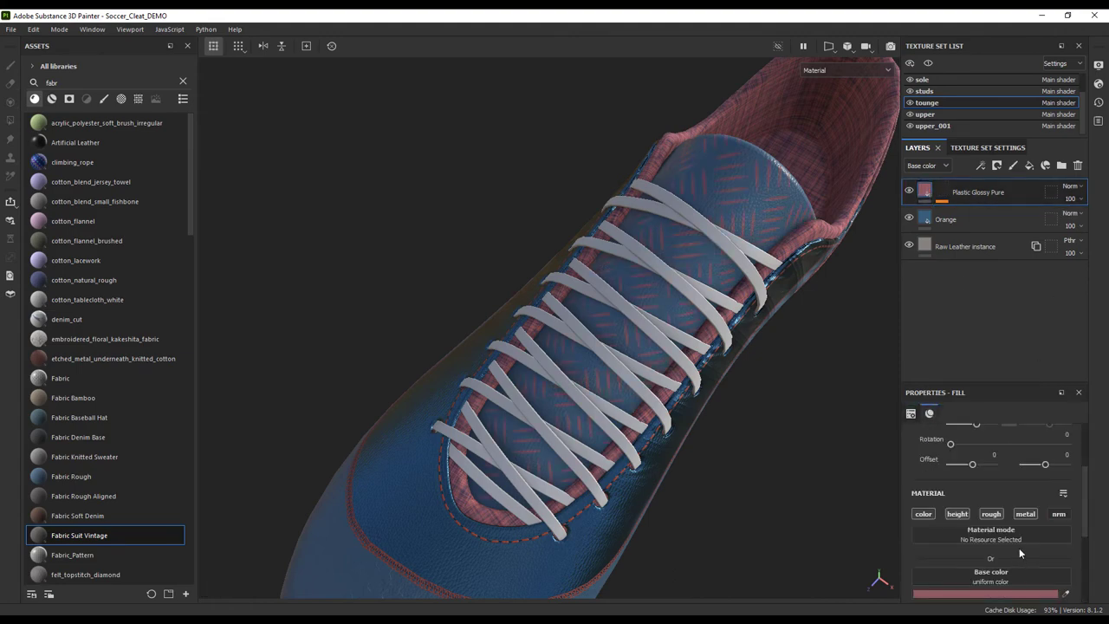
{"action": "left_click_drag", "start_coordinate": [689, 381], "coordinate": [669, 351], "text": "alt"}
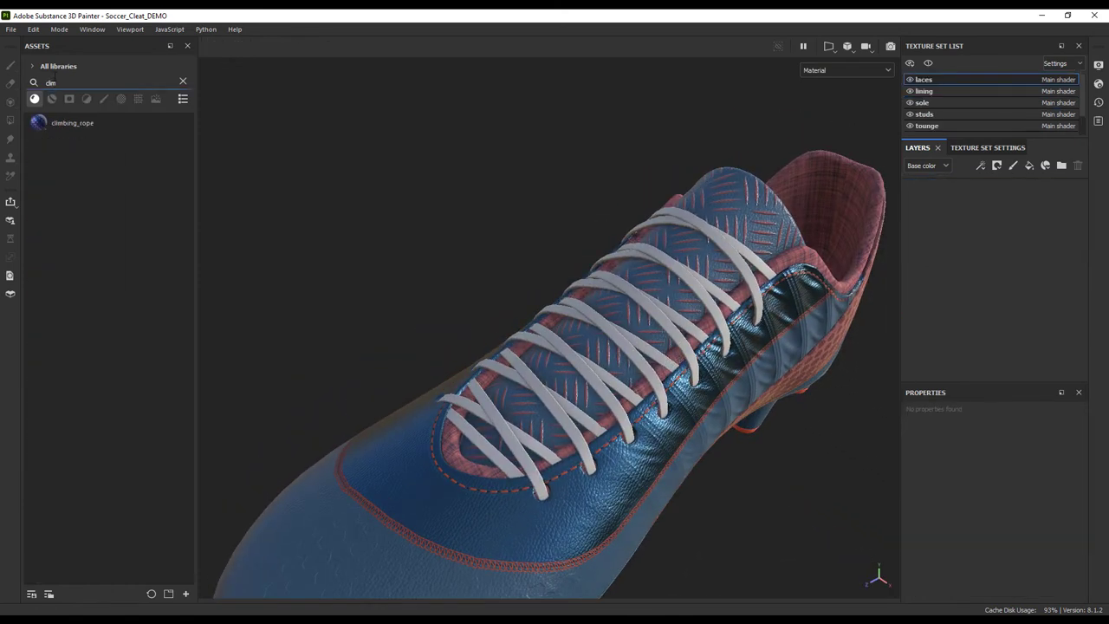
Step: Apply the climbing_rope material to the laces with tri-planar projection and a tiling of 10
{"action": "left_click_drag", "start_coordinate": [72, 123], "coordinate": [578, 362]}
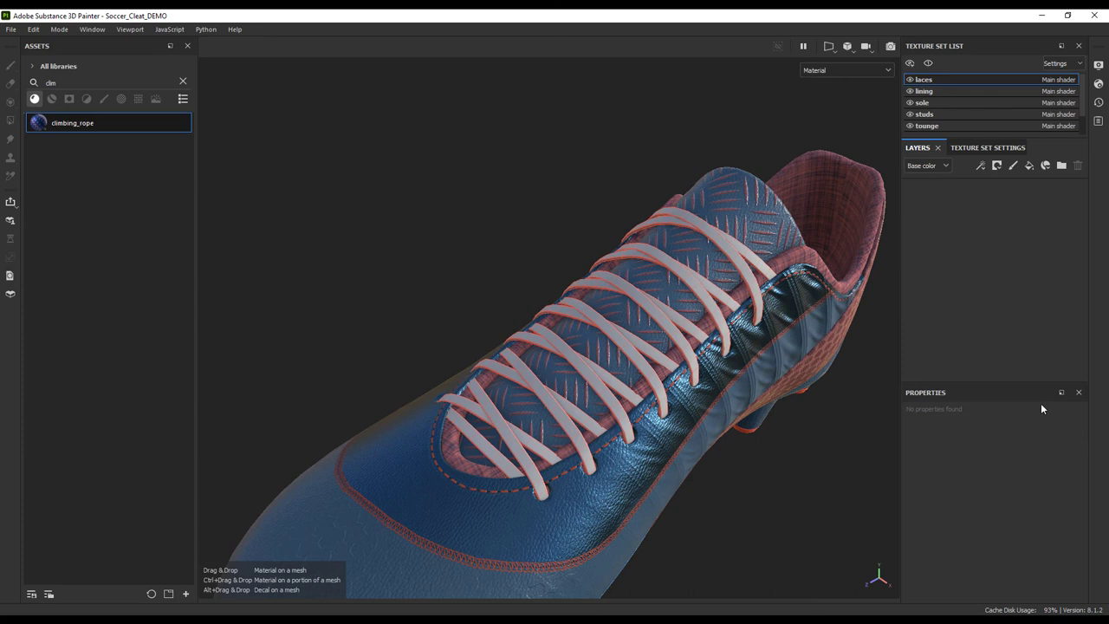
{"action": "left_click_drag", "start_coordinate": [1040, 408], "coordinate": [993, 270]}
{"action": "left_click", "coordinate": [1001, 452]}
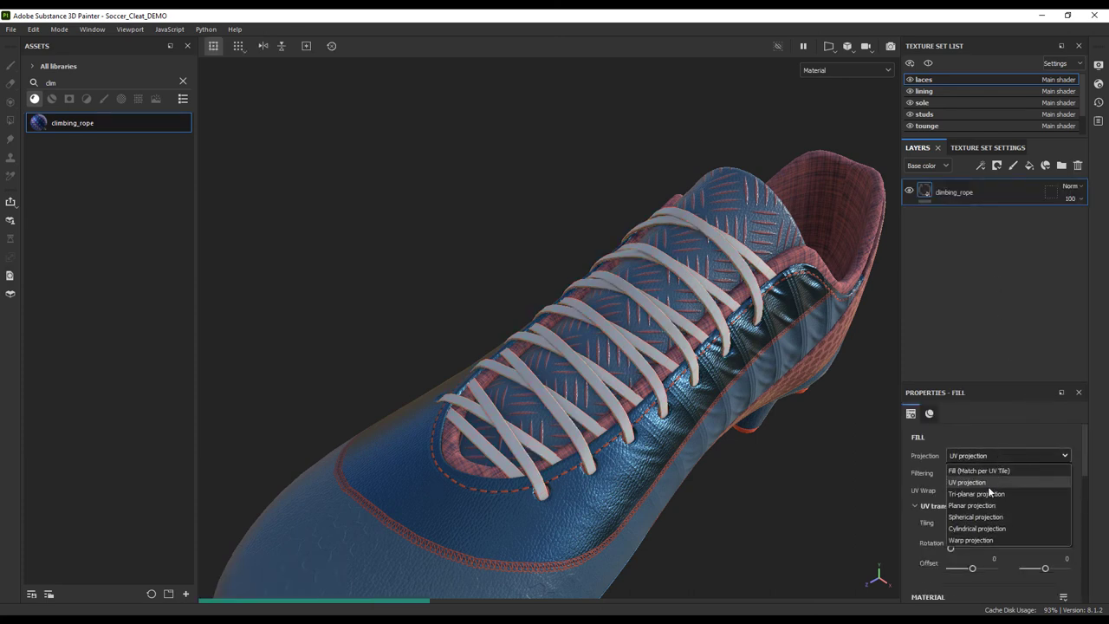
{"action": "left_click", "coordinate": [988, 492]}
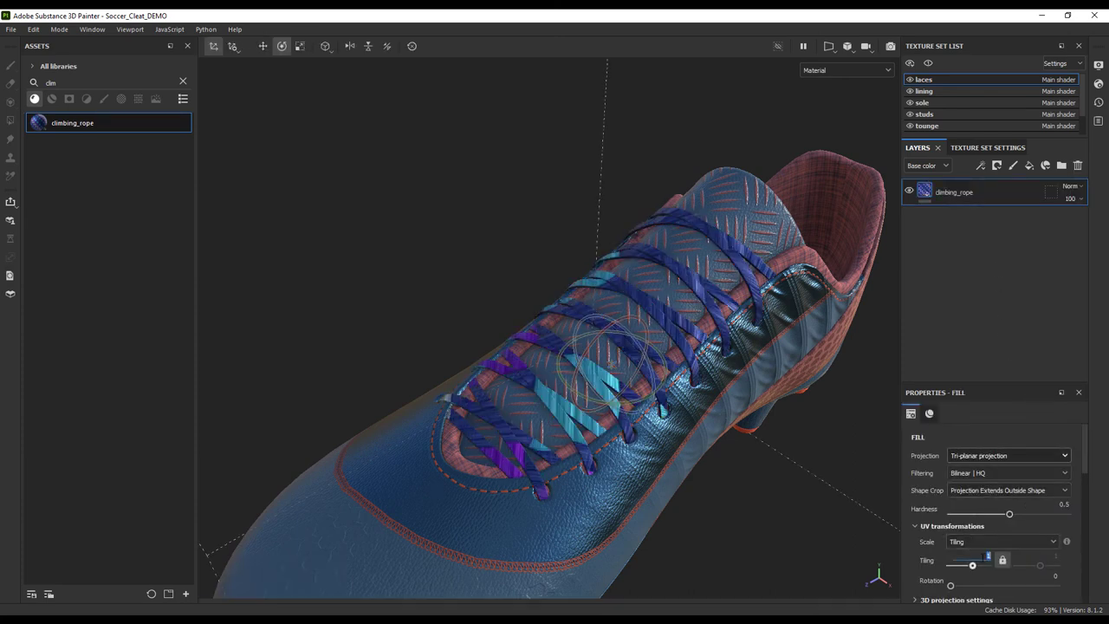
{"action": "key", "text": "Return"}
{"action": "scroll", "coordinate": [1009, 511], "scroll_direction": "down", "scroll_amount": 5}
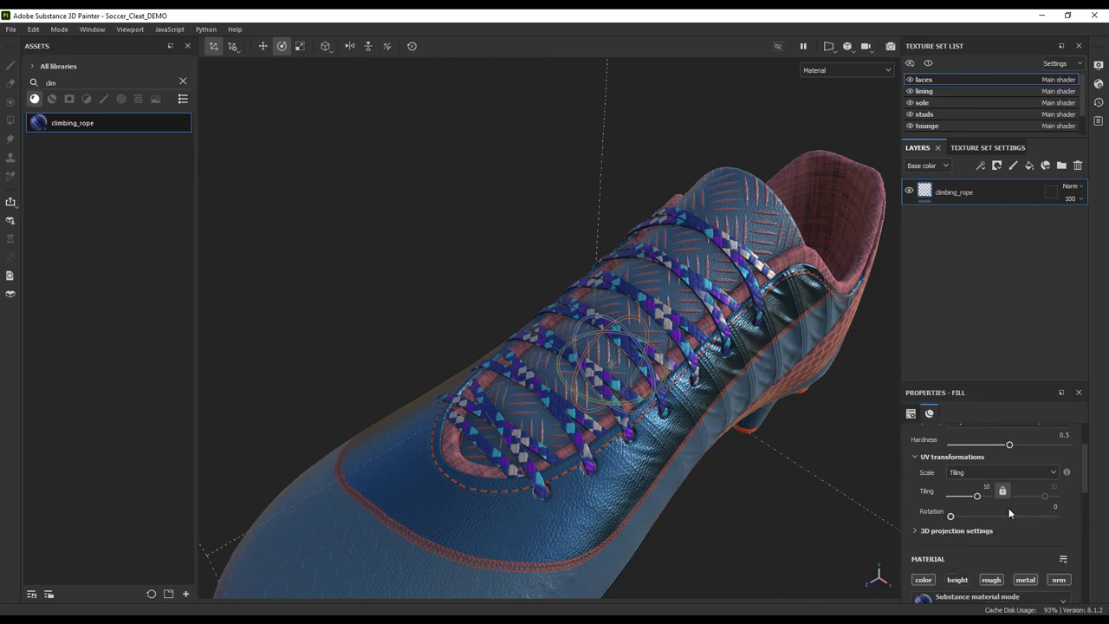
Step: Set the climbing_rope's Color to the blue swatch and Pattern Color 1 to the magenta swatch sampled from color_scheme.png
{"action": "left_click_drag", "start_coordinate": [757, 15], "coordinate": [1108, 86]}
{"action": "left_click", "coordinate": [1031, 464]}
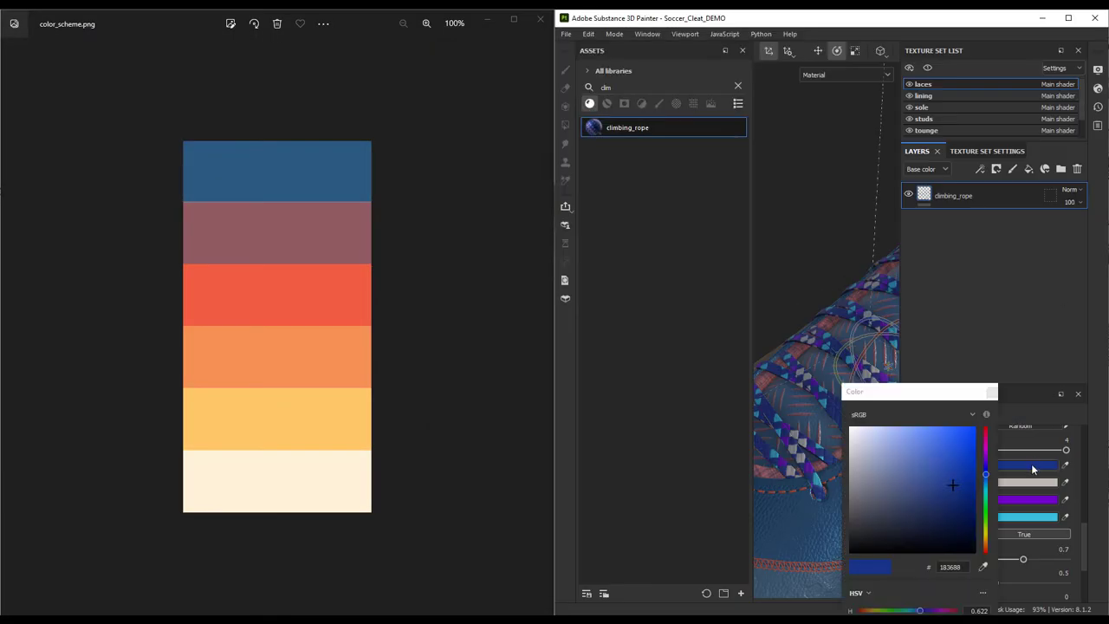
{"action": "left_click", "coordinate": [1065, 465]}
{"action": "left_click", "coordinate": [263, 144]}
{"action": "left_click", "coordinate": [1065, 482]}
{"action": "left_click", "coordinate": [295, 228]}
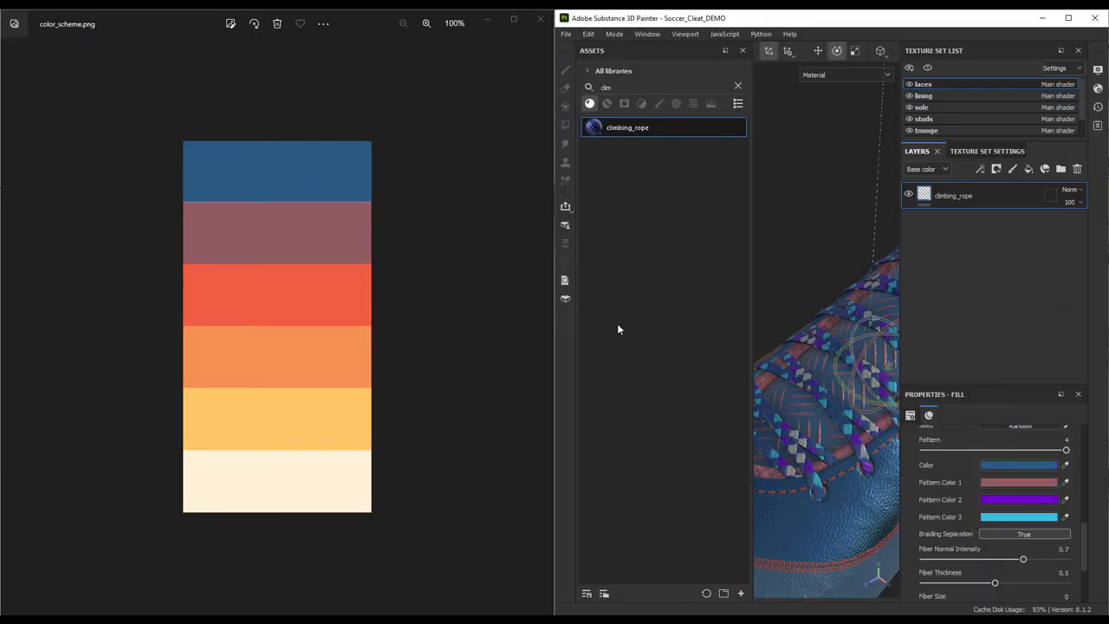
Step: Set the laces' Pattern Color 2 to the red-orange swatch and Pattern Color 3 to the light orange swatch from color_scheme.png
{"action": "left_click", "coordinate": [1065, 500]}
{"action": "left_click", "coordinate": [286, 294]}
{"action": "left_click", "coordinate": [1065, 518]}
{"action": "left_click", "coordinate": [280, 345]}
{"action": "left_click", "coordinate": [1069, 18]}
Step: Check the finished cleat all around and send it to Substance 3D Stager
{"action": "mouse_move", "coordinate": [667, 216]}
{"action": "left_mouse_down", "text": "alt"}
{"action": "mouse_move", "coordinate": [631, 188]}
{"action": "mouse_move", "coordinate": [747, 214]}
{"action": "left_mouse_up", "text": "alt"}
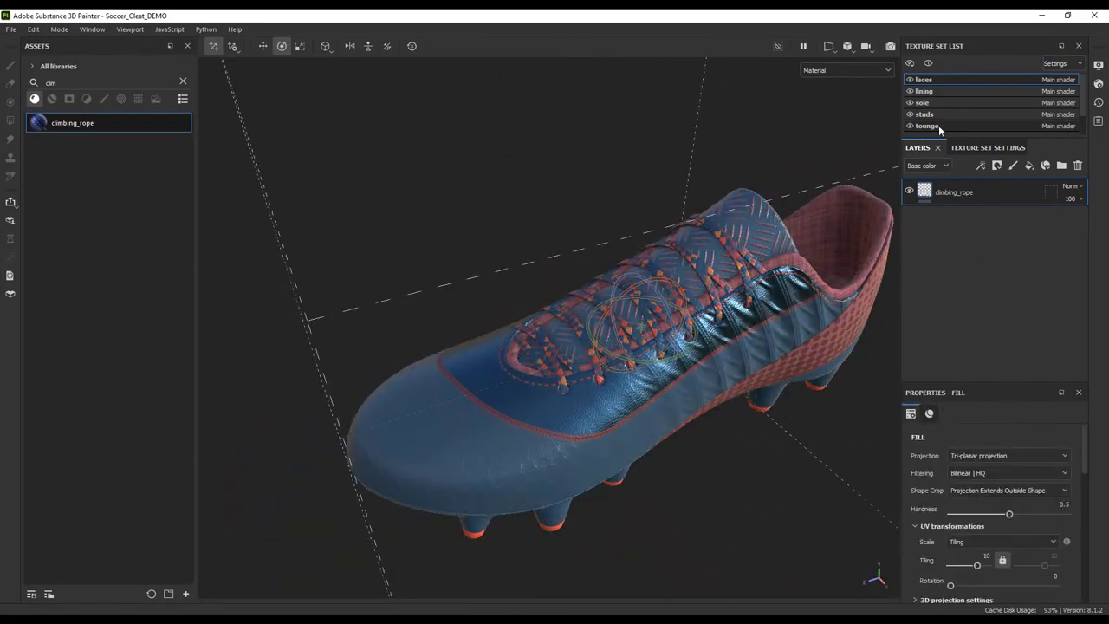
{"action": "left_click_drag", "start_coordinate": [637, 195], "coordinate": [698, 232], "text": "alt"}
{"action": "scroll", "coordinate": [613, 223], "scroll_direction": "down", "scroll_amount": 3}
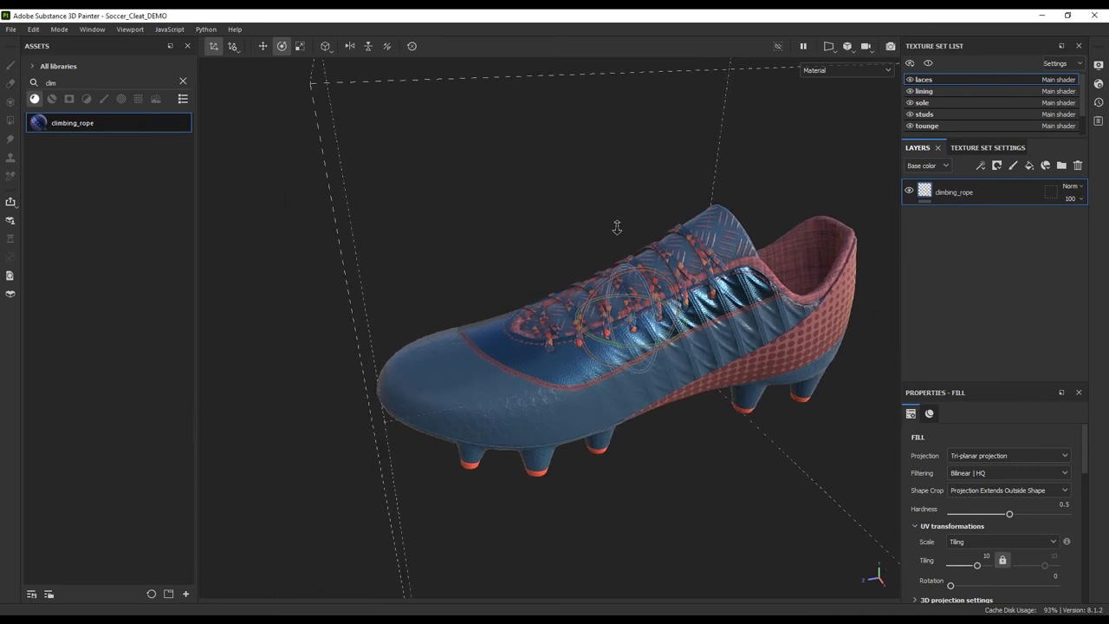
{"action": "mouse_move", "coordinate": [625, 234]}
{"action": "left_mouse_down", "text": "alt"}
{"action": "mouse_move", "coordinate": [690, 208]}
{"action": "mouse_move", "coordinate": [609, 228]}
{"action": "left_mouse_up", "text": "alt"}
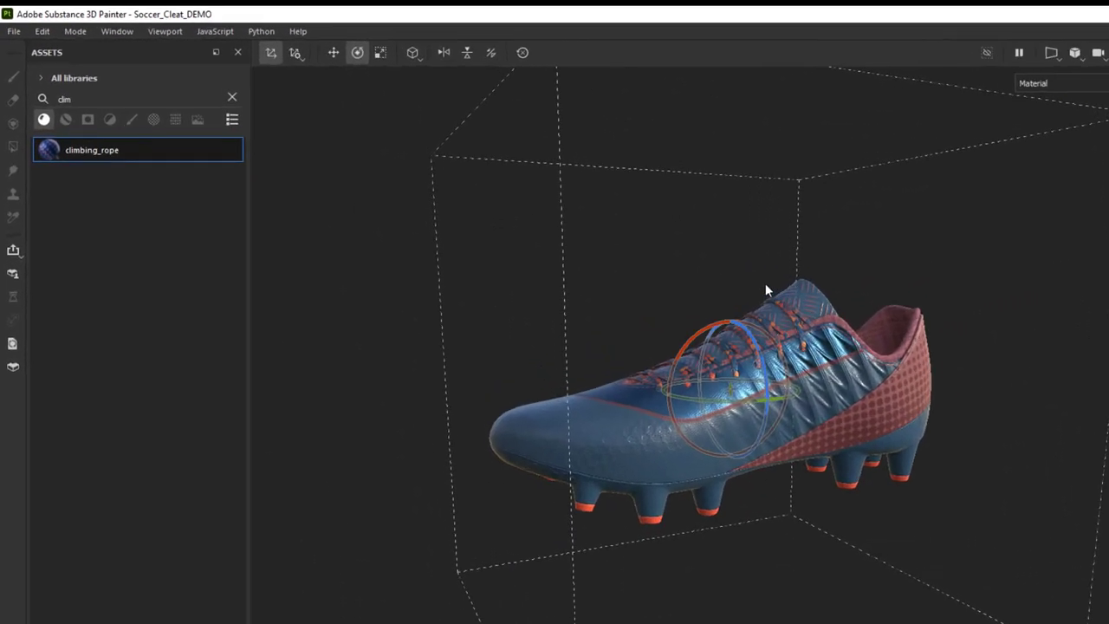
{"action": "left_click", "coordinate": [10, 28]}
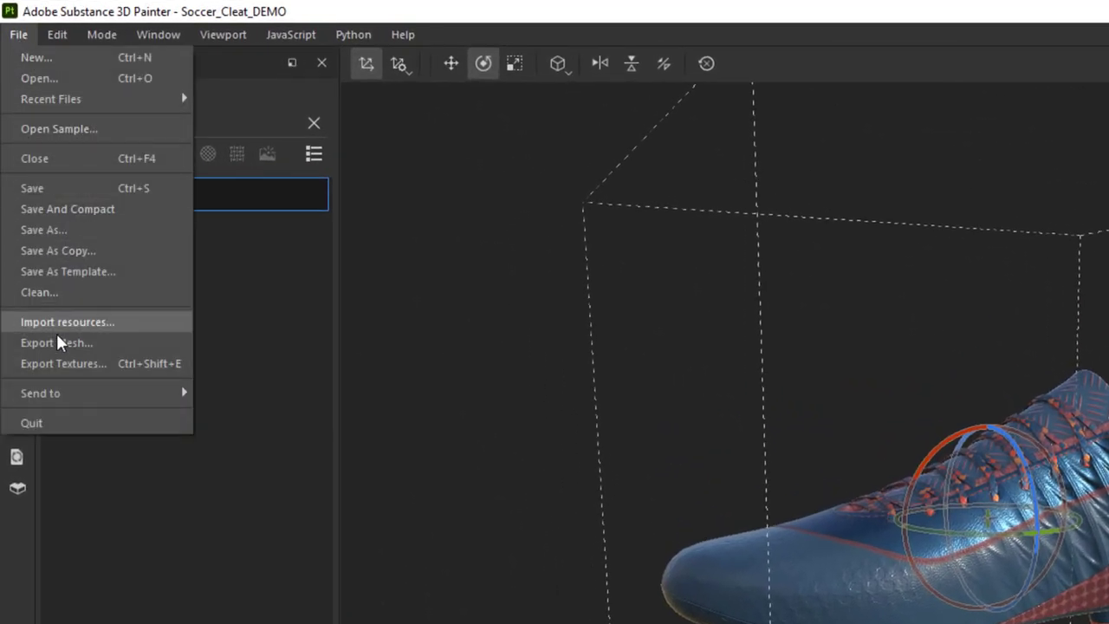
{"action": "mouse_move", "coordinate": [104, 392]}
{"action": "left_click", "coordinate": [282, 419]}
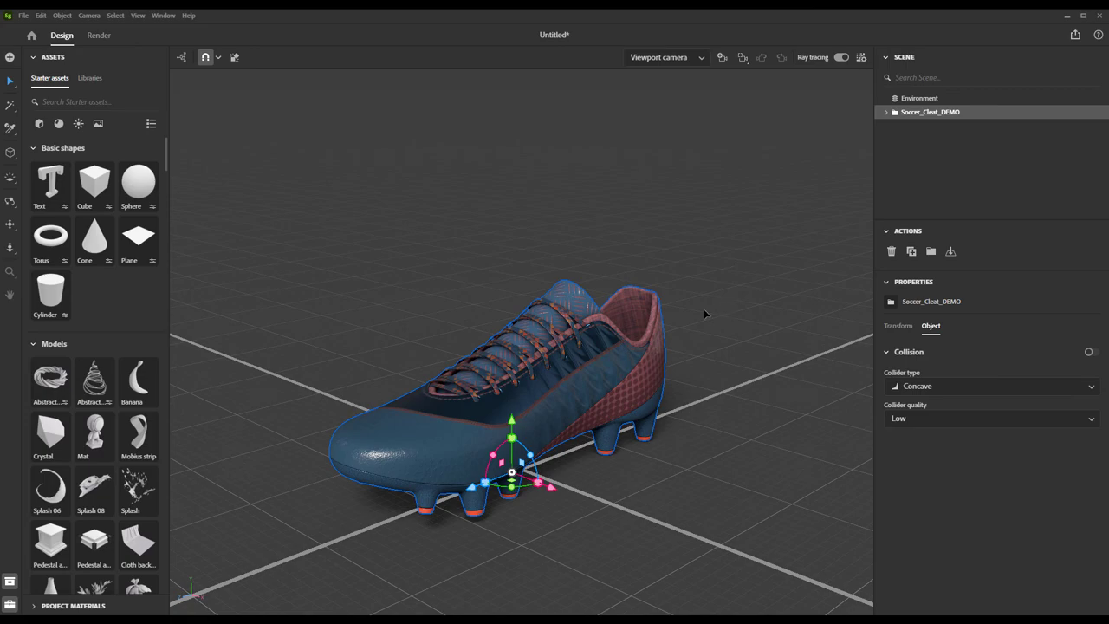
Step: Add a camera to the Stager scene and angle it for a low three-quarter view of the cleat
{"action": "right_click_drag", "start_coordinate": [705, 309], "coordinate": [564, 317]}
{"action": "scroll", "coordinate": [564, 317], "scroll_direction": "up", "scroll_amount": 5}
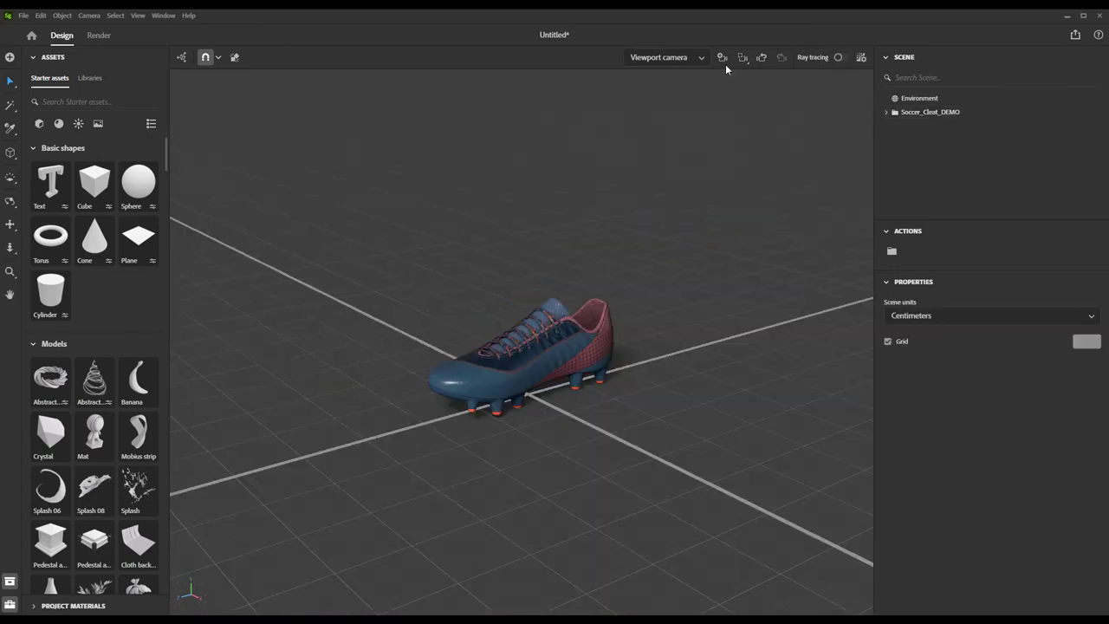
{"action": "left_click", "coordinate": [722, 58]}
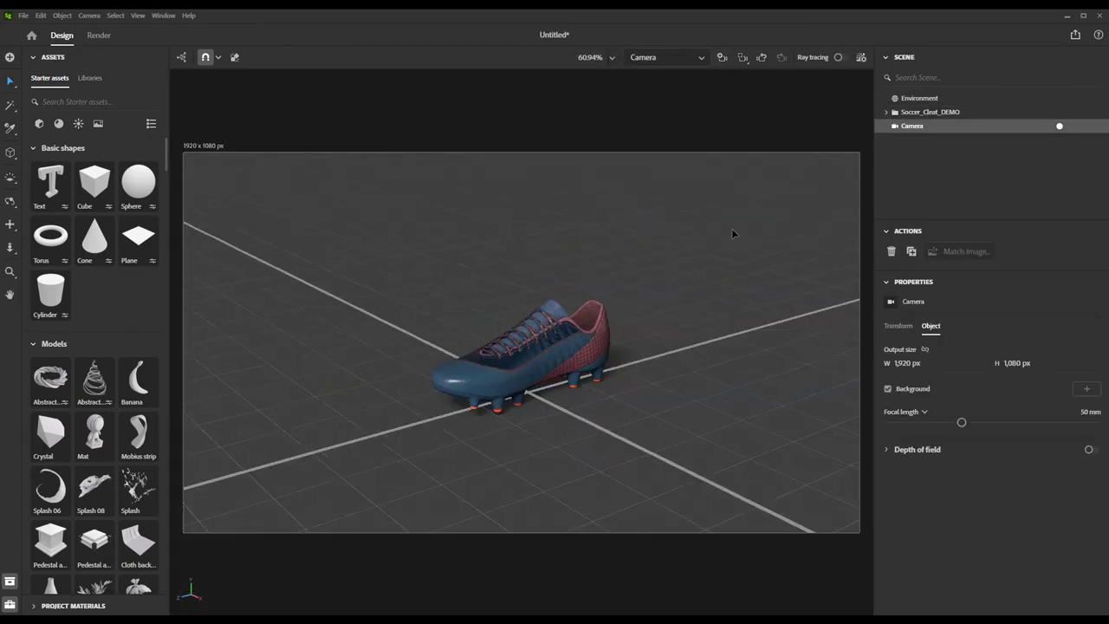
{"action": "right_click_drag", "start_coordinate": [641, 321], "coordinate": [612, 312]}
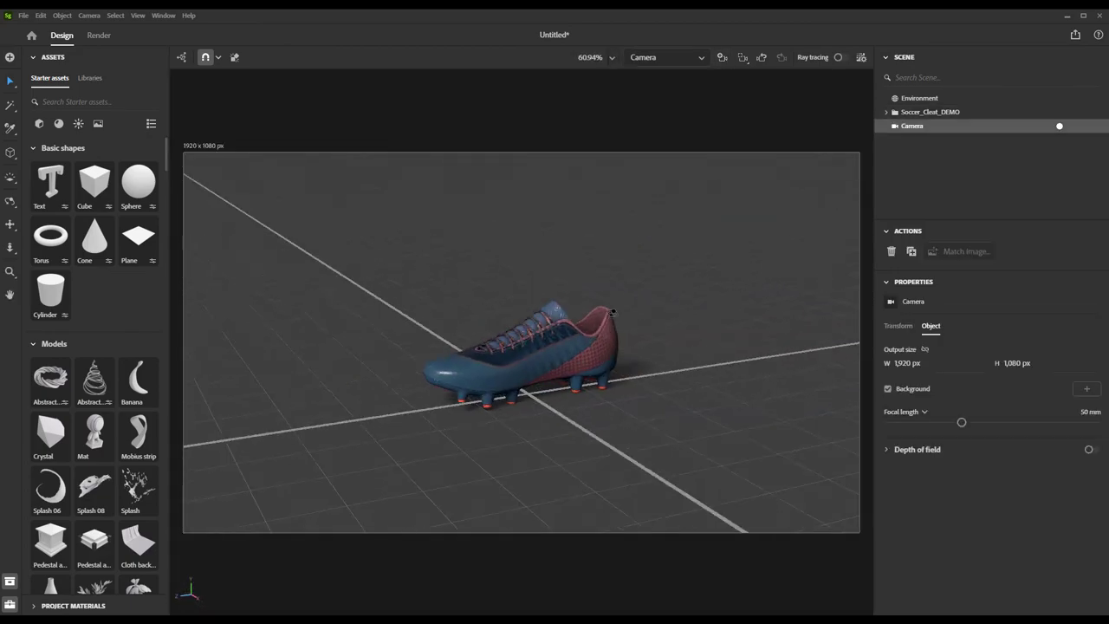
Step: Use the rock photo AdobeStock_416115719.jpeg as the camera background and hide the ground grid
{"action": "left_click", "coordinate": [1088, 387]}
{"action": "left_click", "coordinate": [1015, 395]}
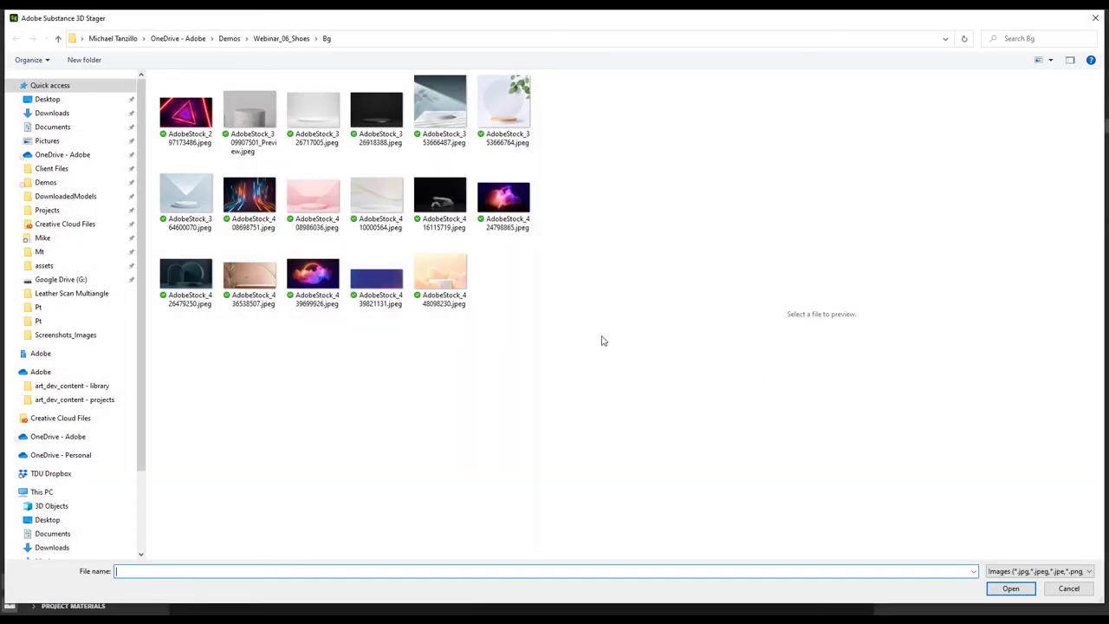
{"action": "double_click", "coordinate": [447, 193]}
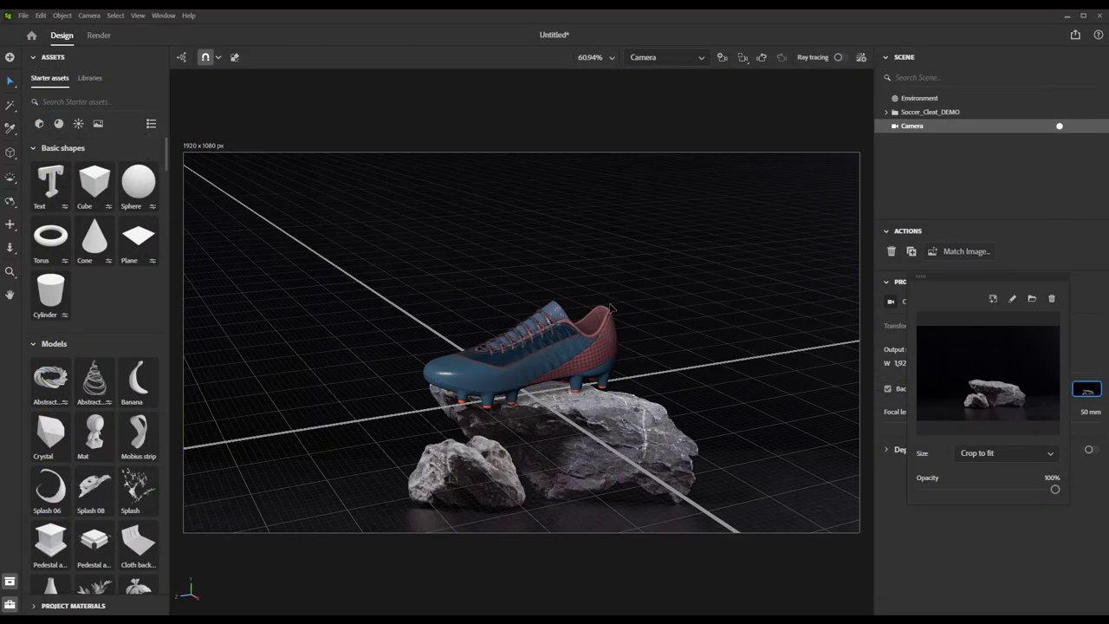
{"action": "left_click", "coordinate": [138, 15]}
{"action": "left_click", "coordinate": [173, 109]}
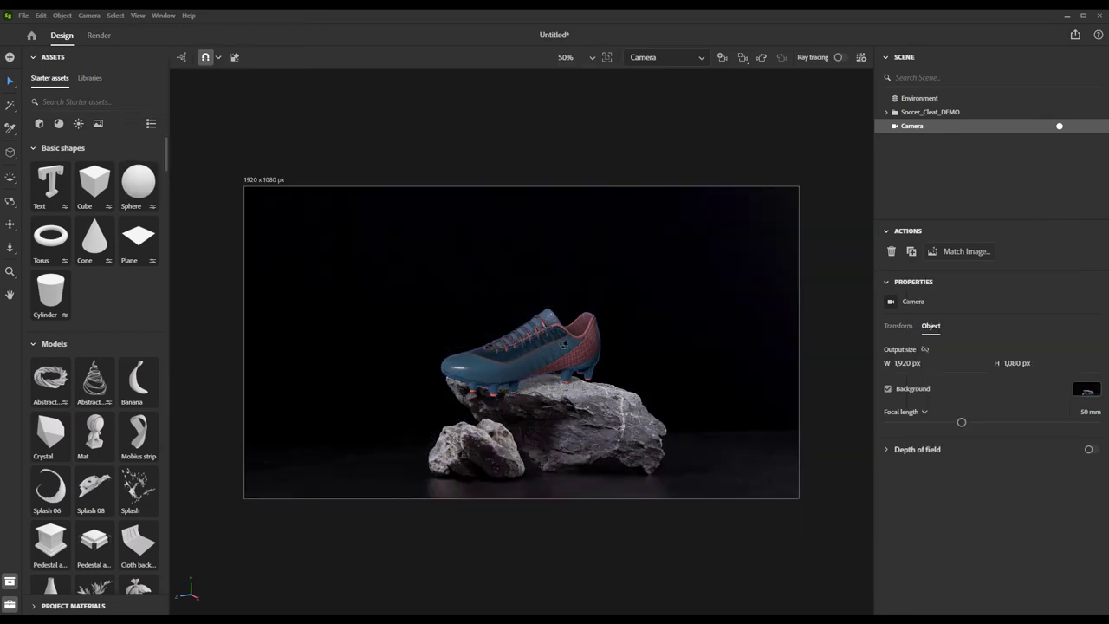
Step: Match the camera to the background's image aspect ratio, create multiple lights, and frame the cleat so it sits on the large rock
{"action": "left_click", "coordinate": [962, 251]}
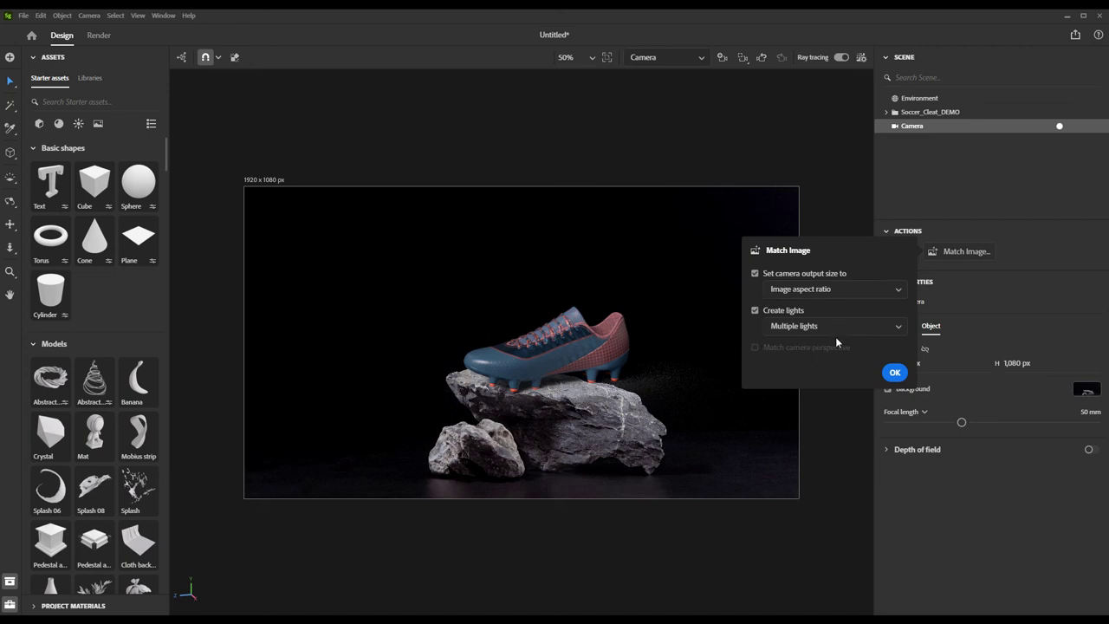
{"action": "left_click", "coordinate": [895, 373]}
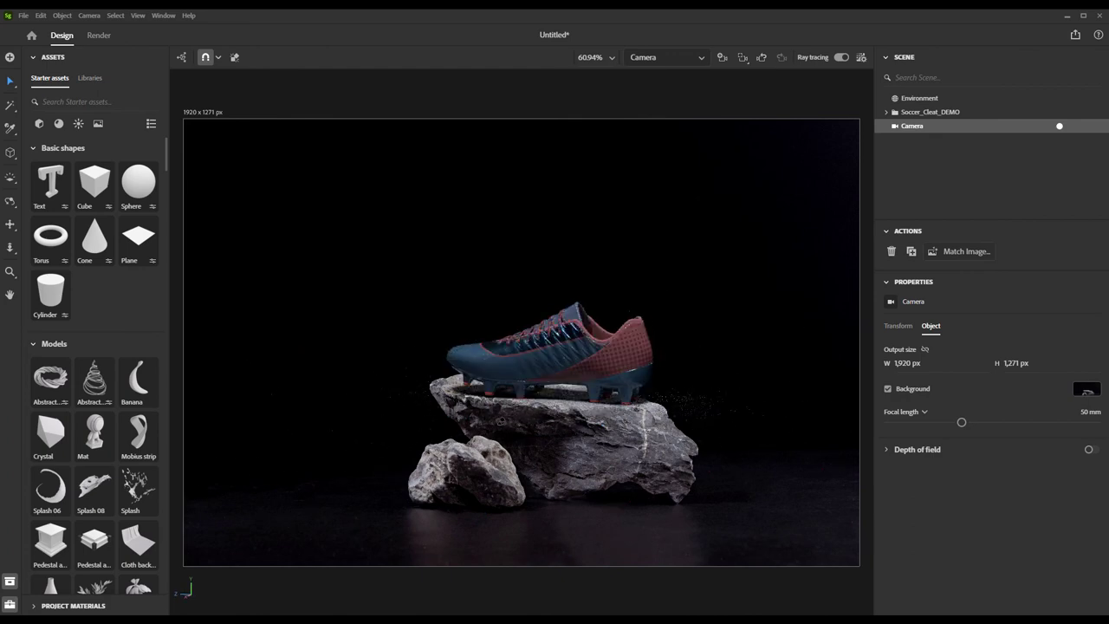
{"action": "scroll", "coordinate": [613, 414], "scroll_direction": "down", "scroll_amount": 2}
{"action": "middle_click_drag", "start_coordinate": [614, 415], "coordinate": [596, 423]}
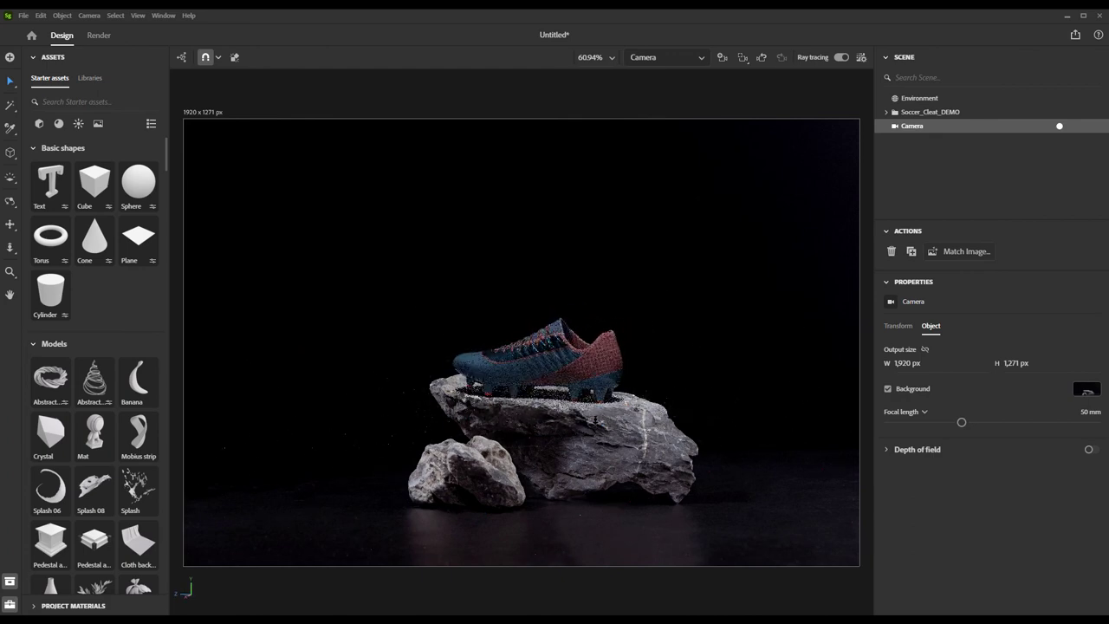
{"action": "scroll", "coordinate": [586, 422], "scroll_direction": "down", "scroll_amount": 1}
{"action": "left_click", "coordinate": [707, 423]}
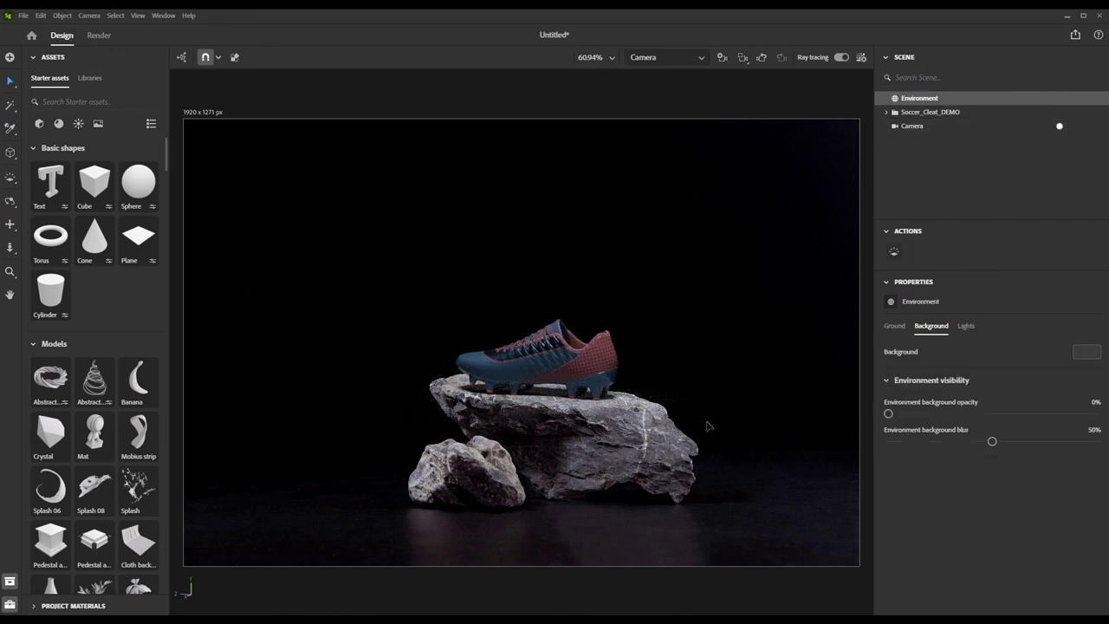
Step: Set up the render of the 1920 x 1271 camera for export as a 16 bits/channel PSD
{"action": "left_click", "coordinate": [99, 37]}
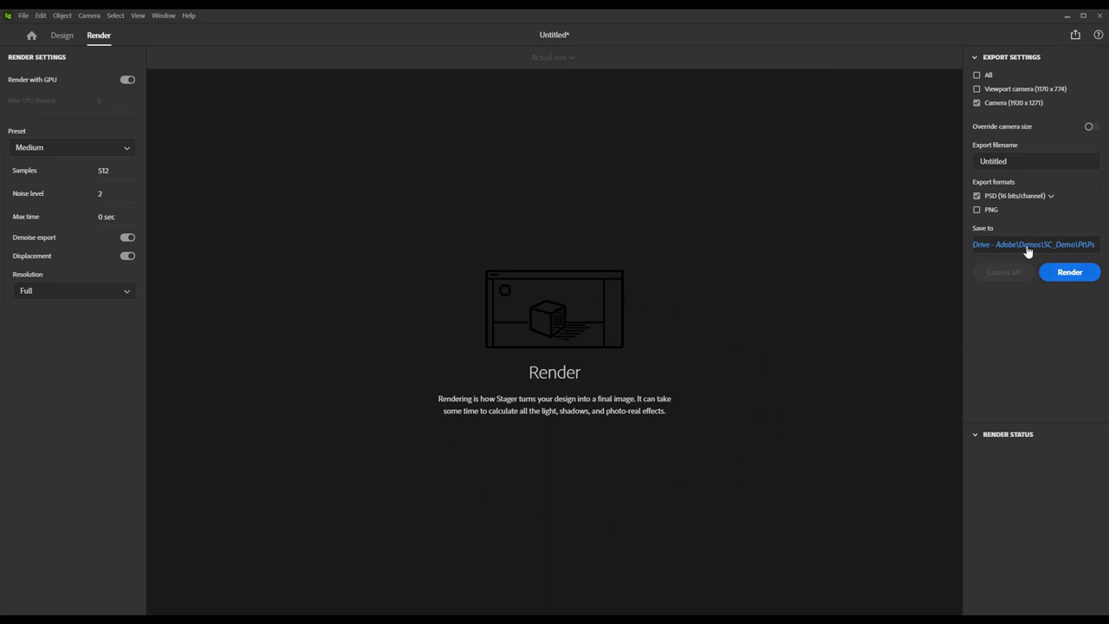
{"action": "left_click", "coordinate": [1011, 196]}
{"action": "left_click", "coordinate": [1010, 198]}
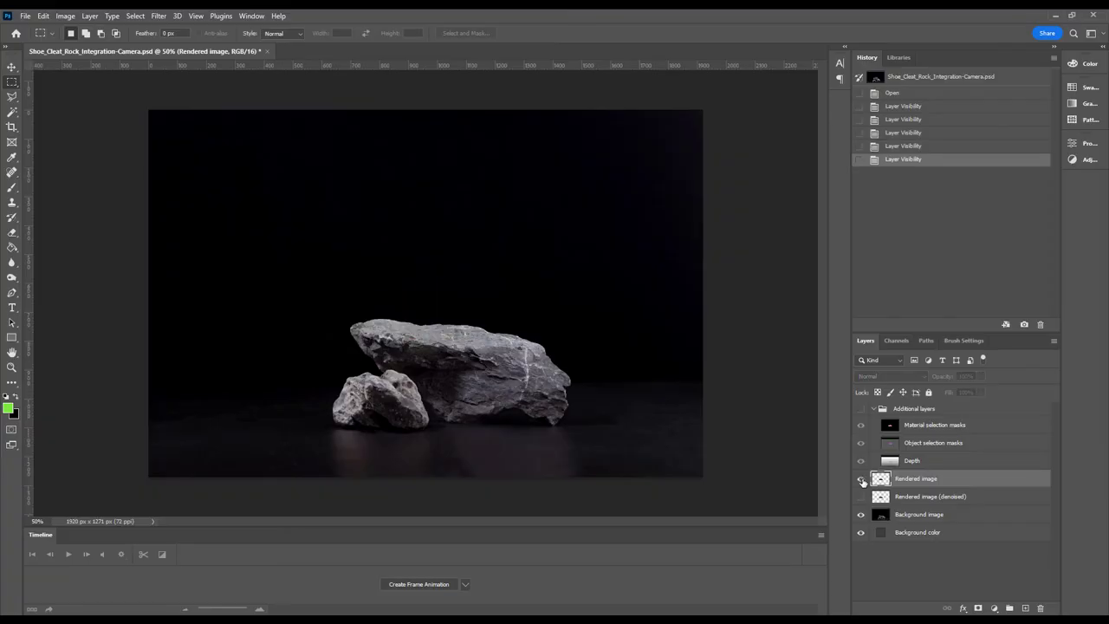
Step: In Photoshop, show the Rendered image layer of Shoe_Cleat_Rock_Integration-Camera.psd and open a Levels adjustment on it
{"action": "left_click", "coordinate": [860, 478]}
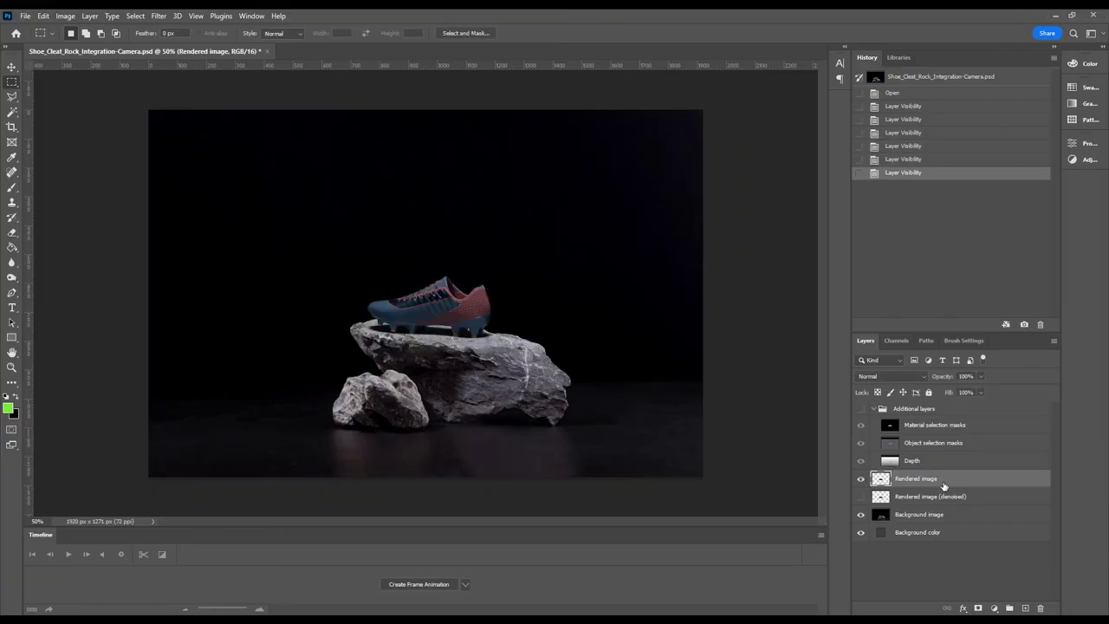
{"action": "key", "text": "ctrl+l"}
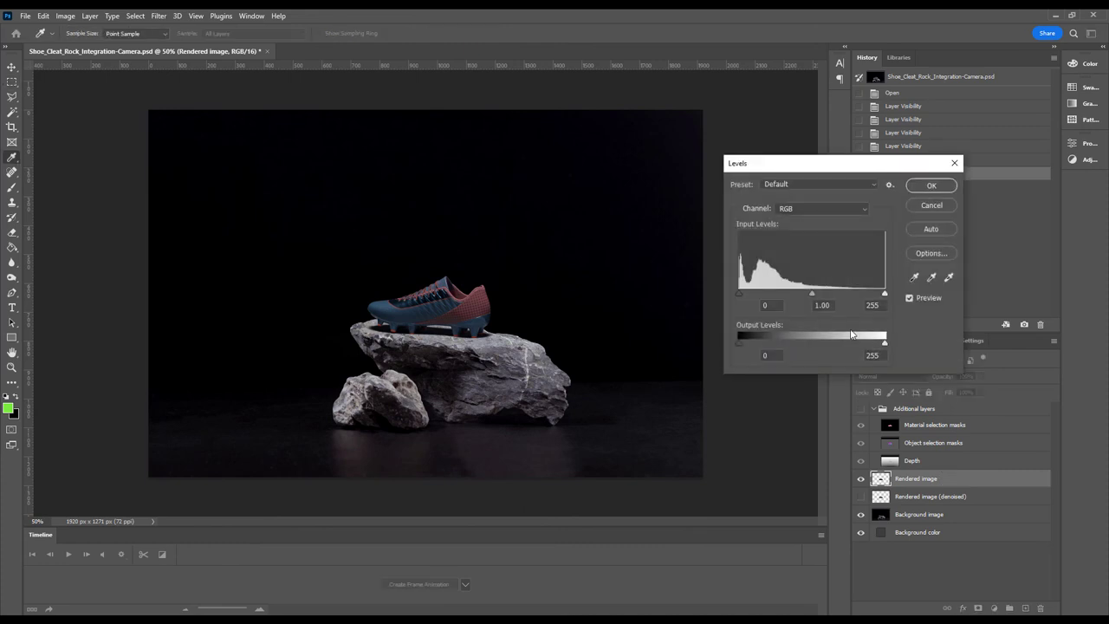